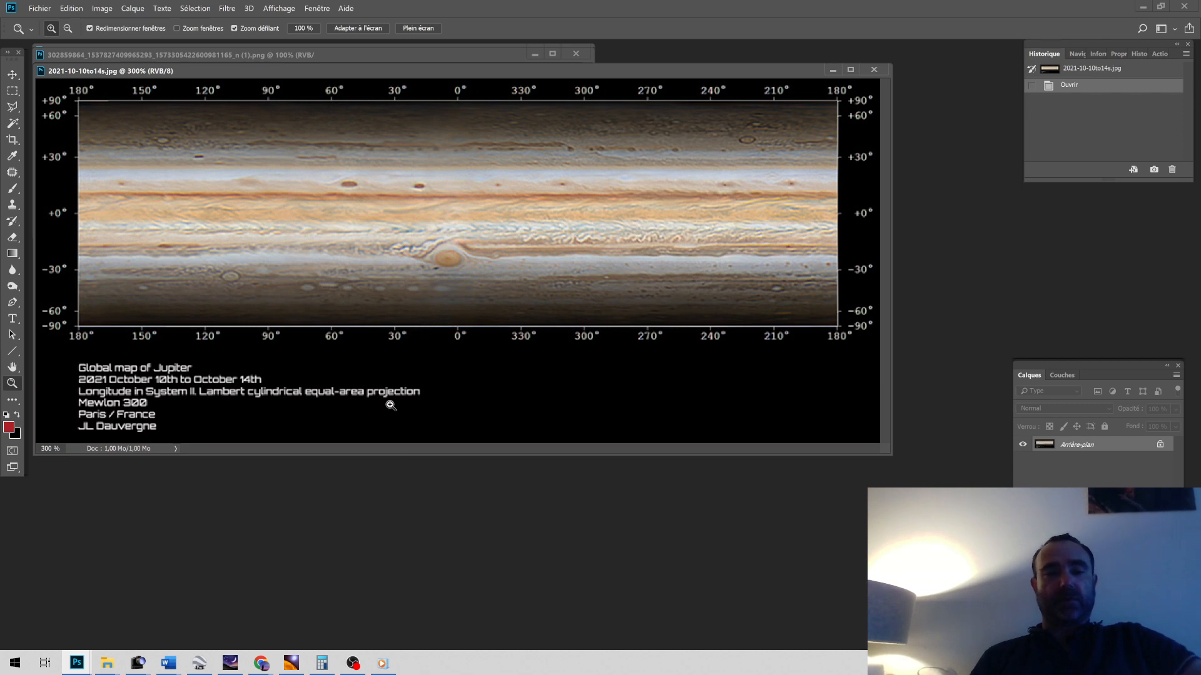
# Step: Switch to Windows Media Player, watch the rotating Jupiter video from near its start in a maximized window, and close the player
pyautogui.moveTo(383, 673)
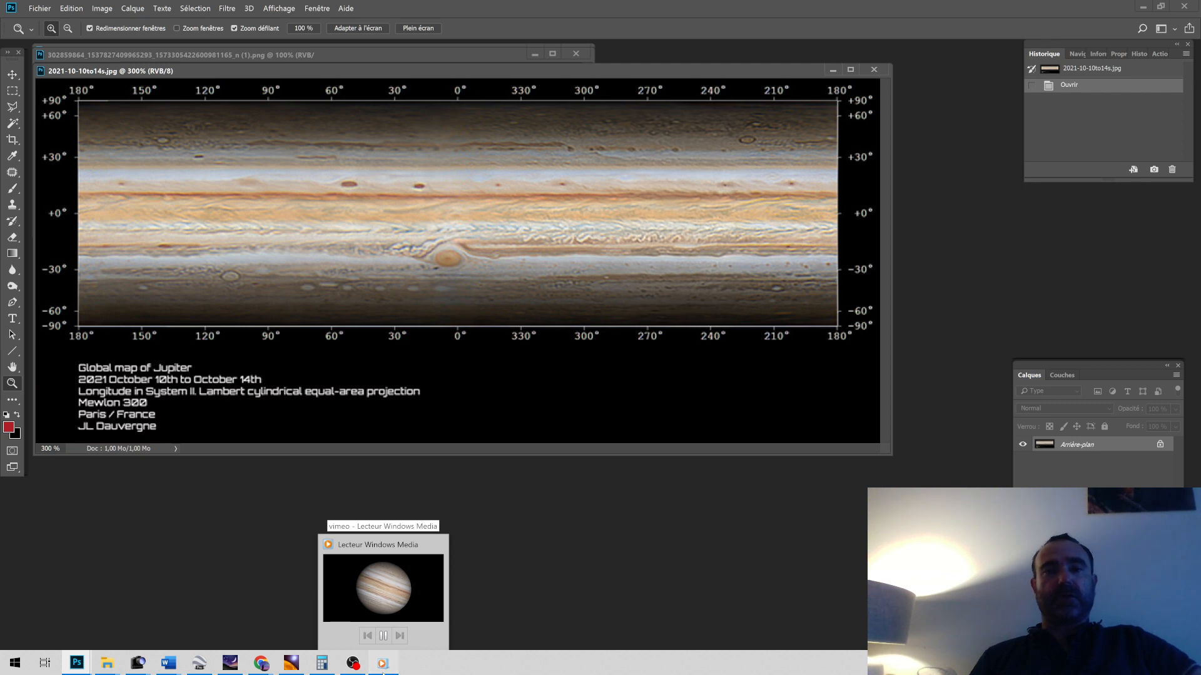
pyautogui.click(383, 672)
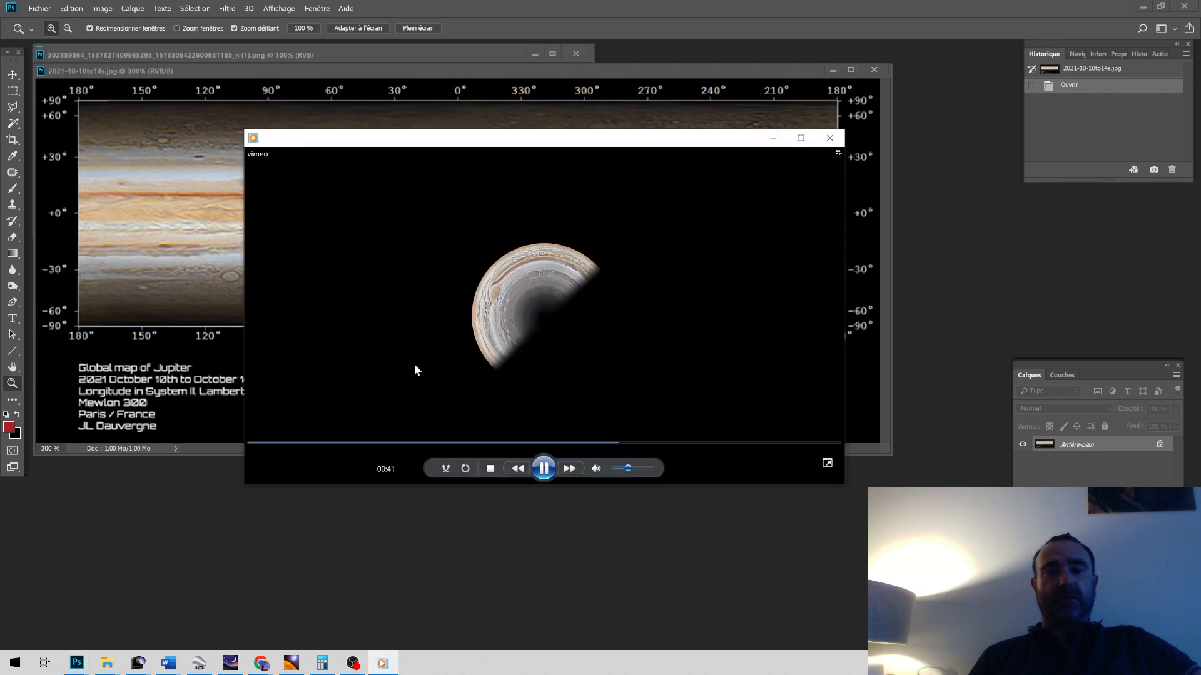
pyautogui.click(324, 444)
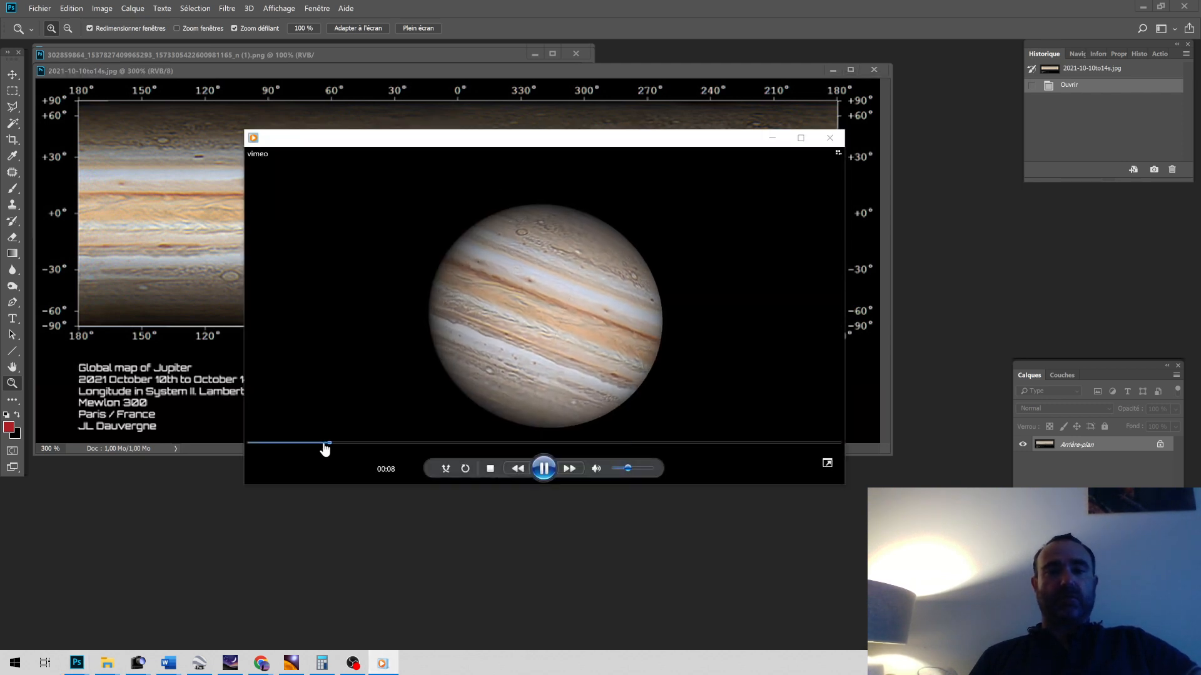
pyautogui.click(284, 444)
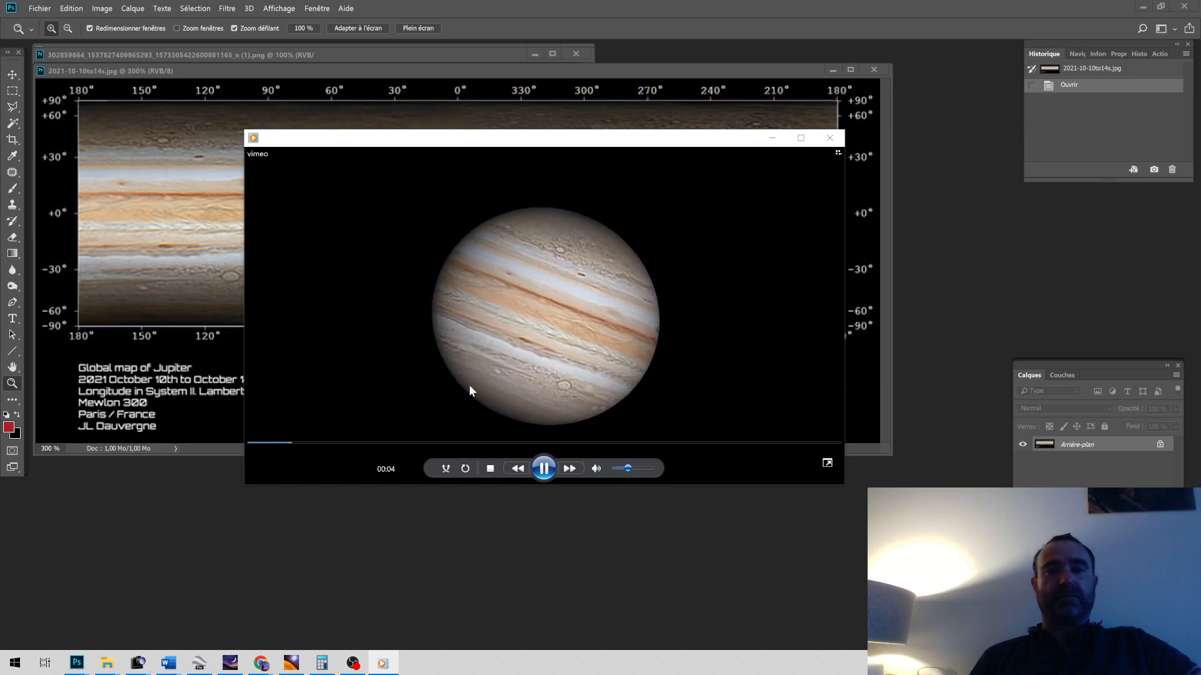
pyautogui.click(802, 137)
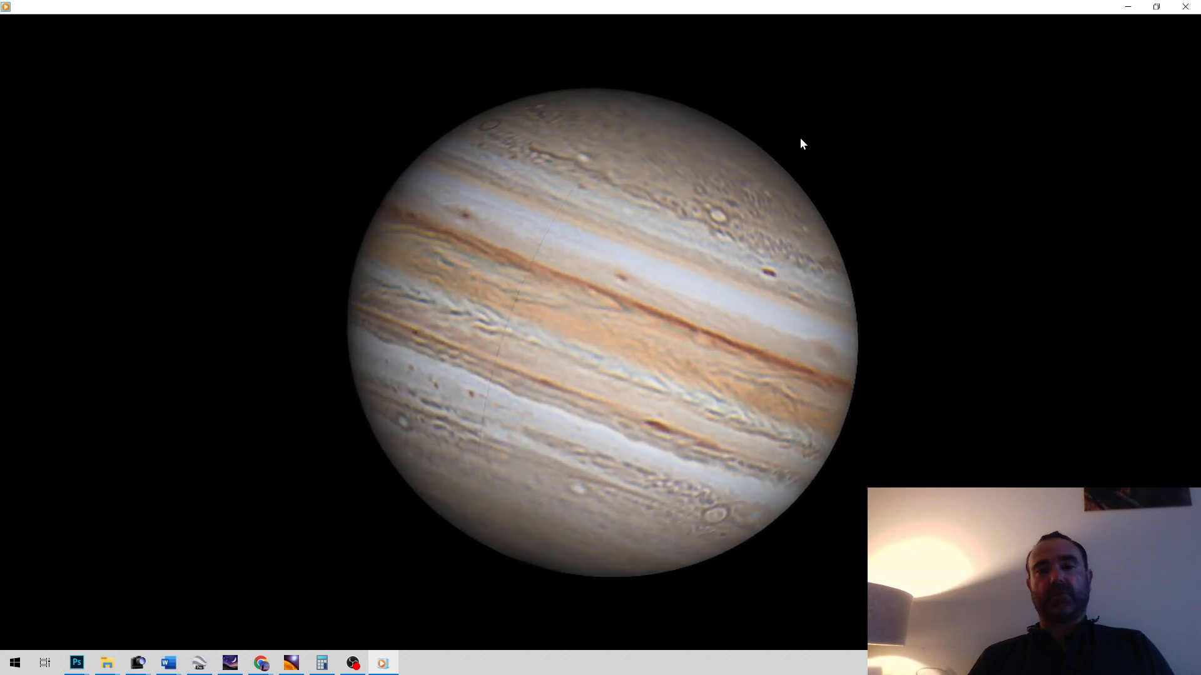
pyautogui.click(1184, 7)
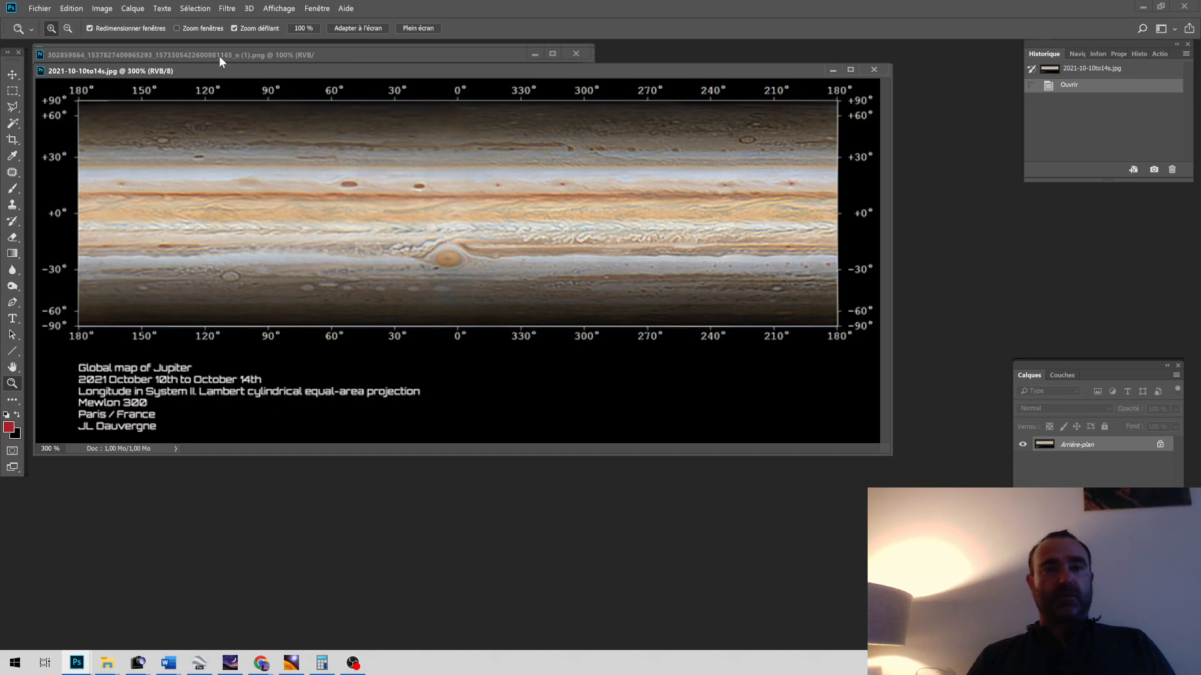
# Step: Arrange the open map windows so the PNG Jupiter map with the central seam is in front, enlarged to 200 %
pyautogui.moveTo(222, 70); pyautogui.dragTo(216, 182)
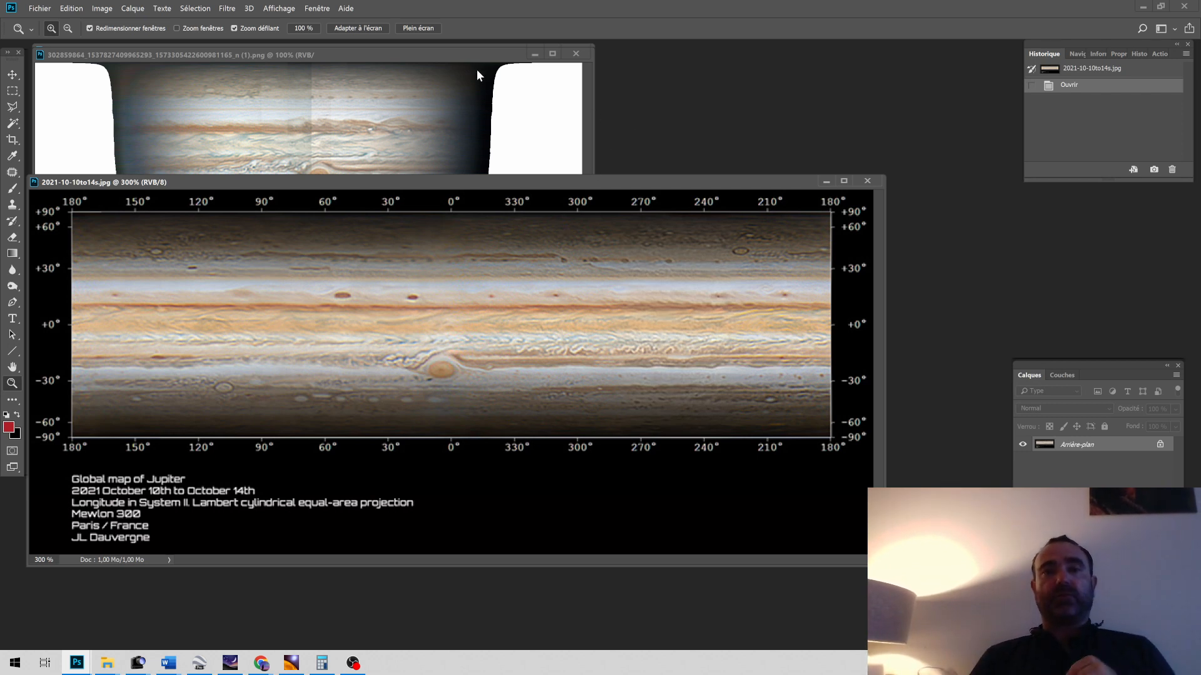
pyautogui.click(455, 55)
pyautogui.moveTo(455, 55); pyautogui.dragTo(479, 145)
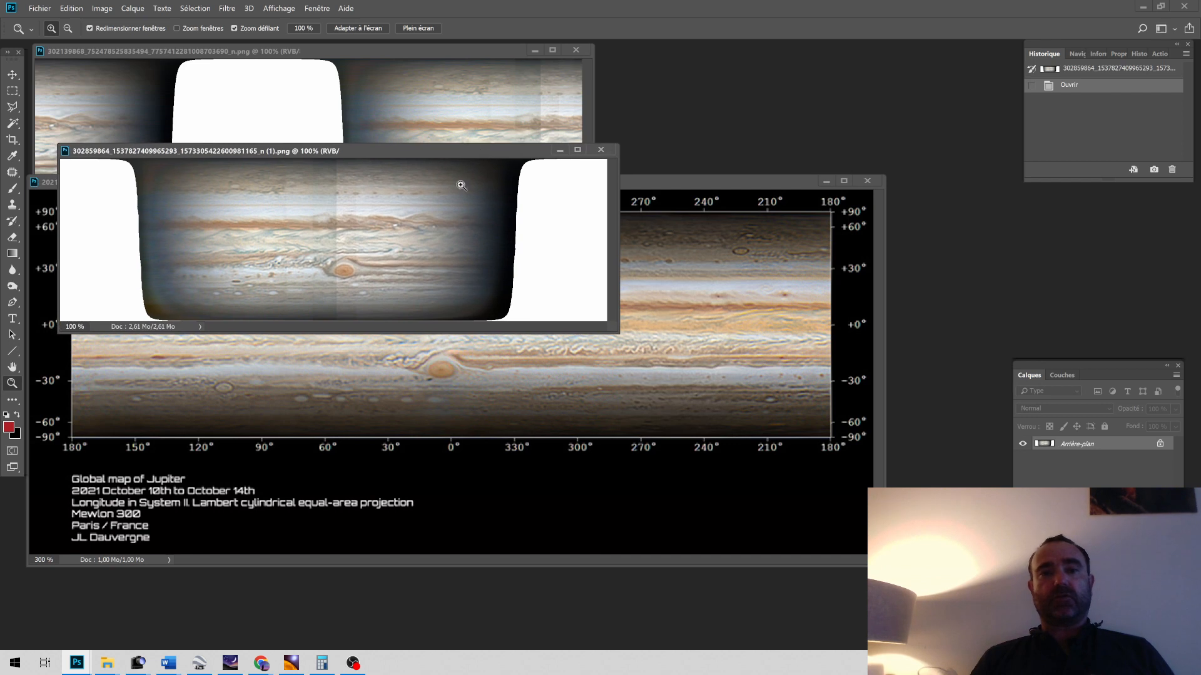
pyautogui.click(434, 233)
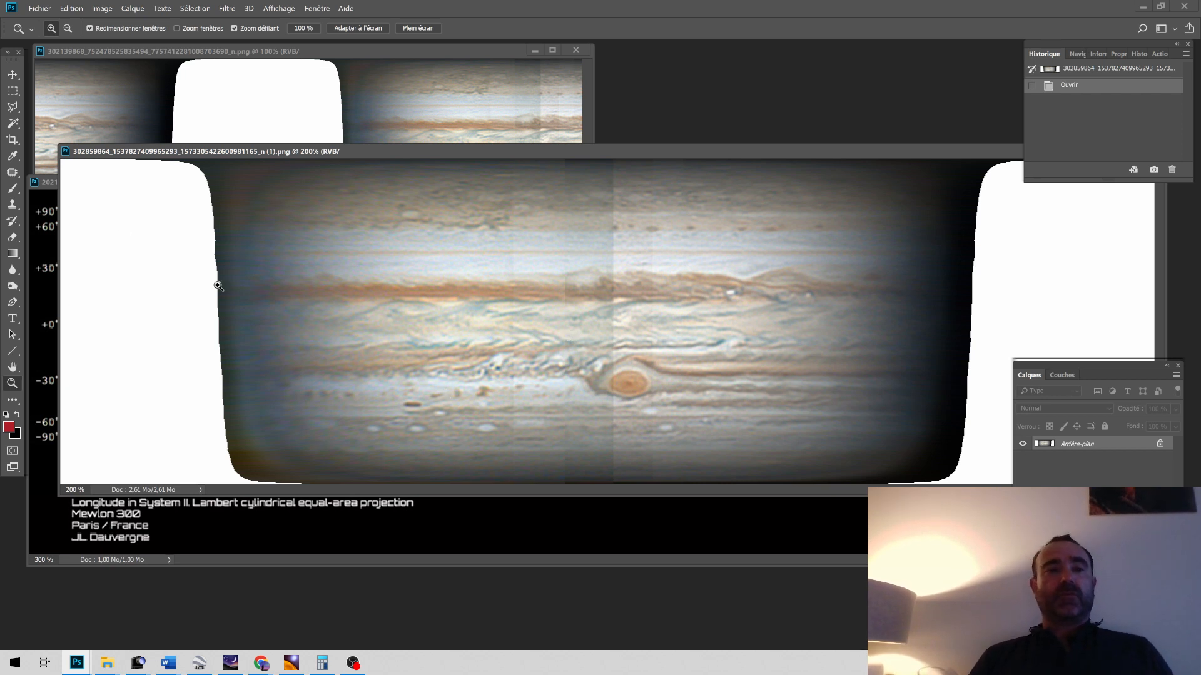
pyautogui.click(47, 186)
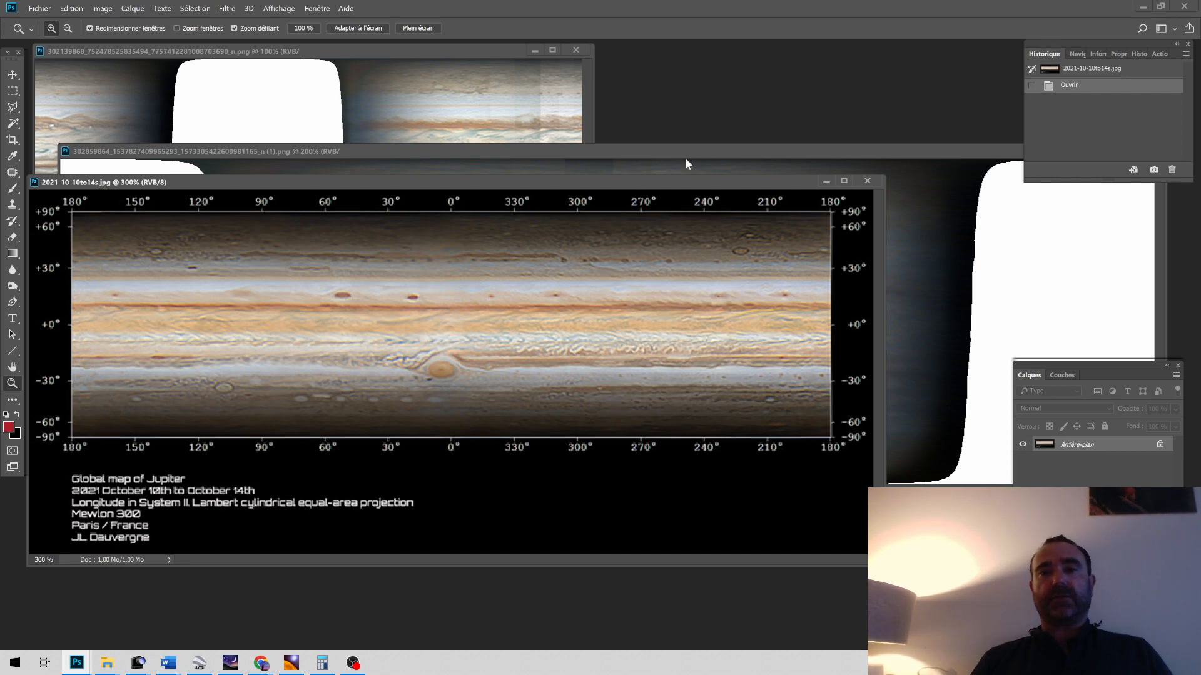
pyautogui.click(638, 148)
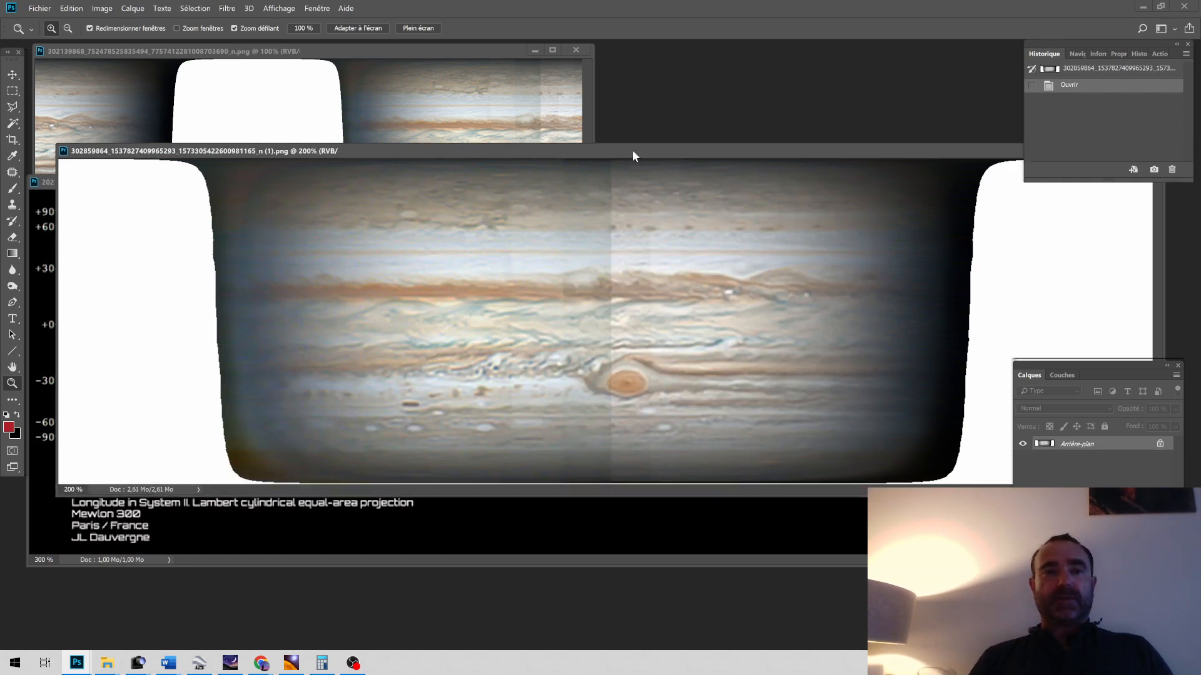
pyautogui.moveTo(631, 149); pyautogui.dragTo(501, 139)
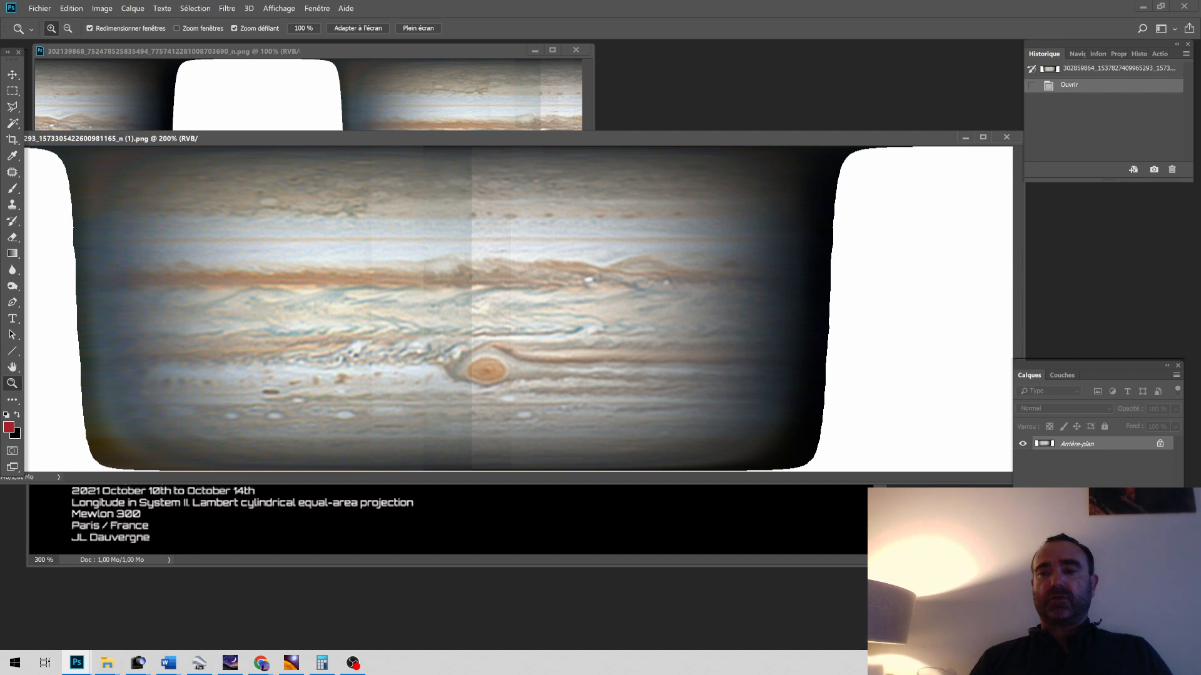
# Step: Duplicate the background layer, then cut a wide rectangular area spanning most of the Jupiter map from the copy onto a new layer
pyautogui.hotkey('ctrl', 'j')
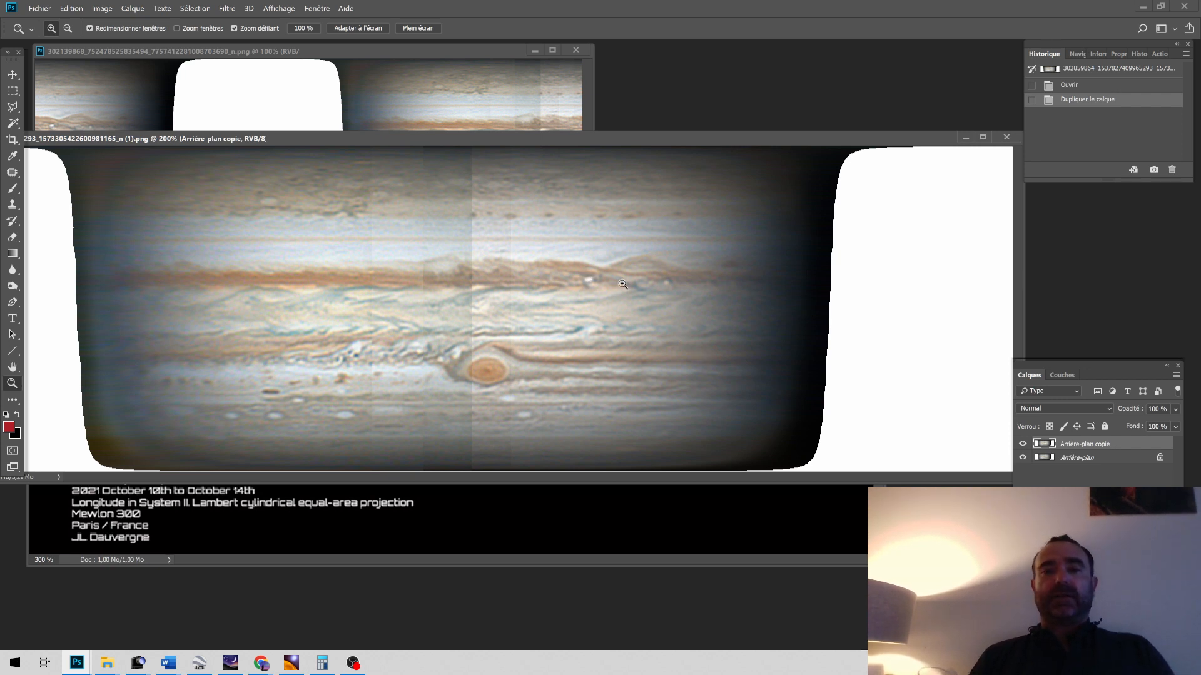
pyautogui.click(8, 91)
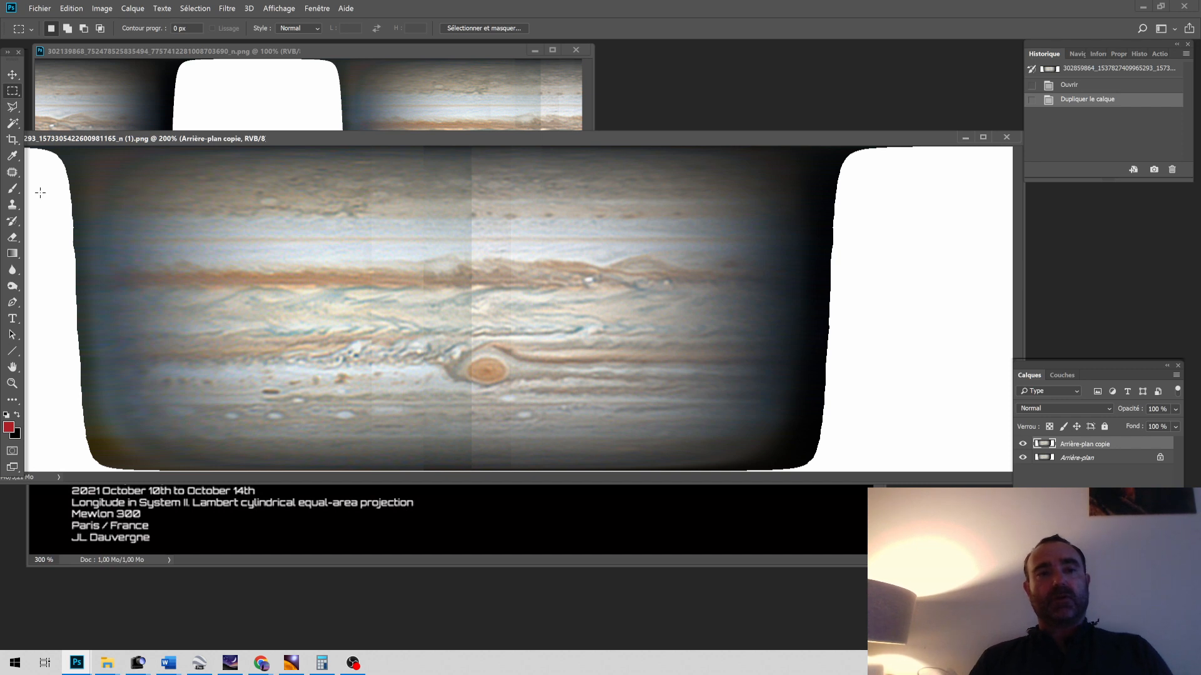
pyautogui.moveTo(41, 190); pyautogui.dragTo(909, 439)
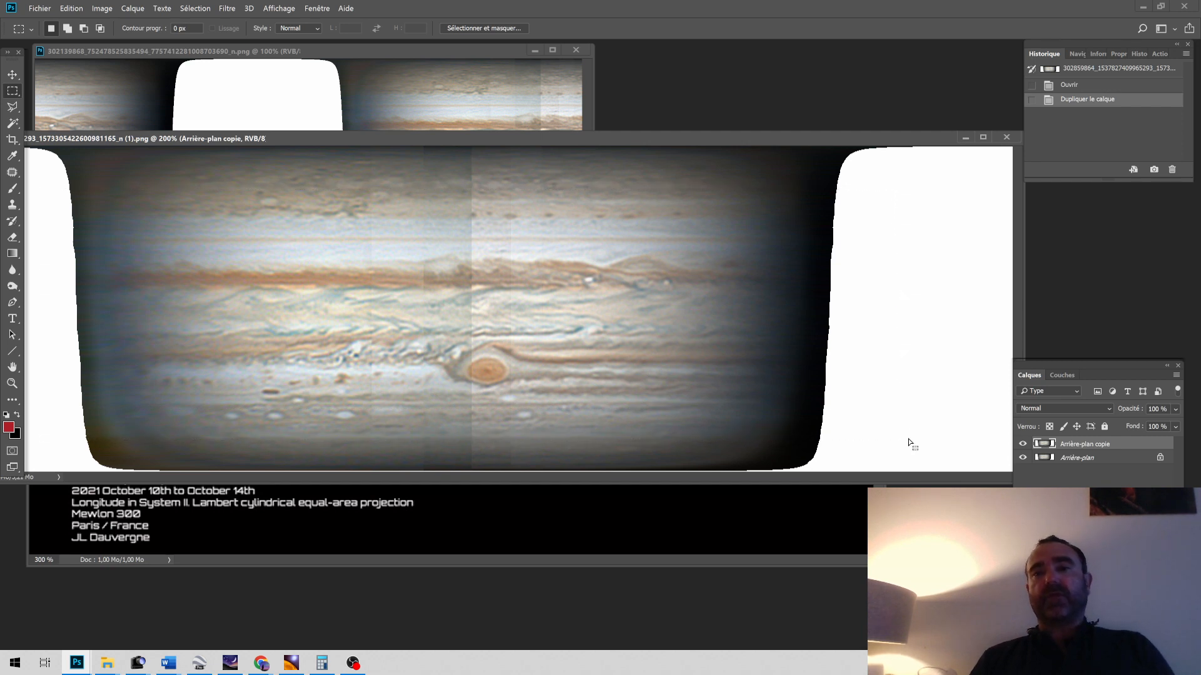
pyautogui.rightClick(662, 339)
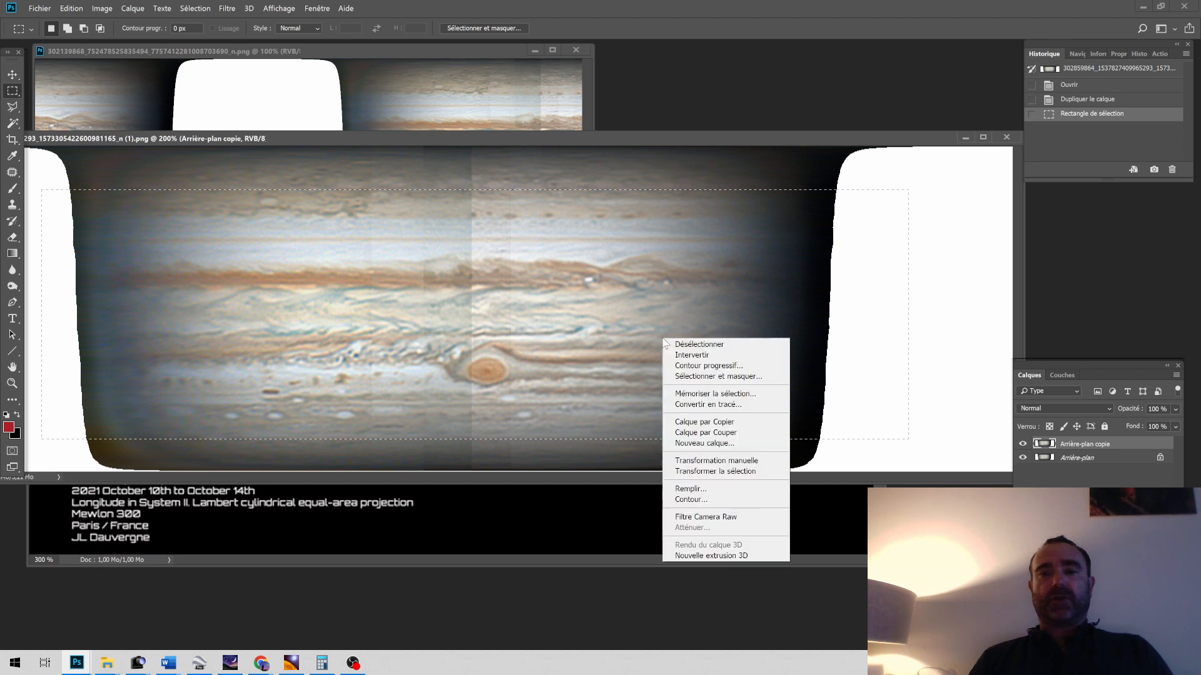
pyautogui.click(701, 430)
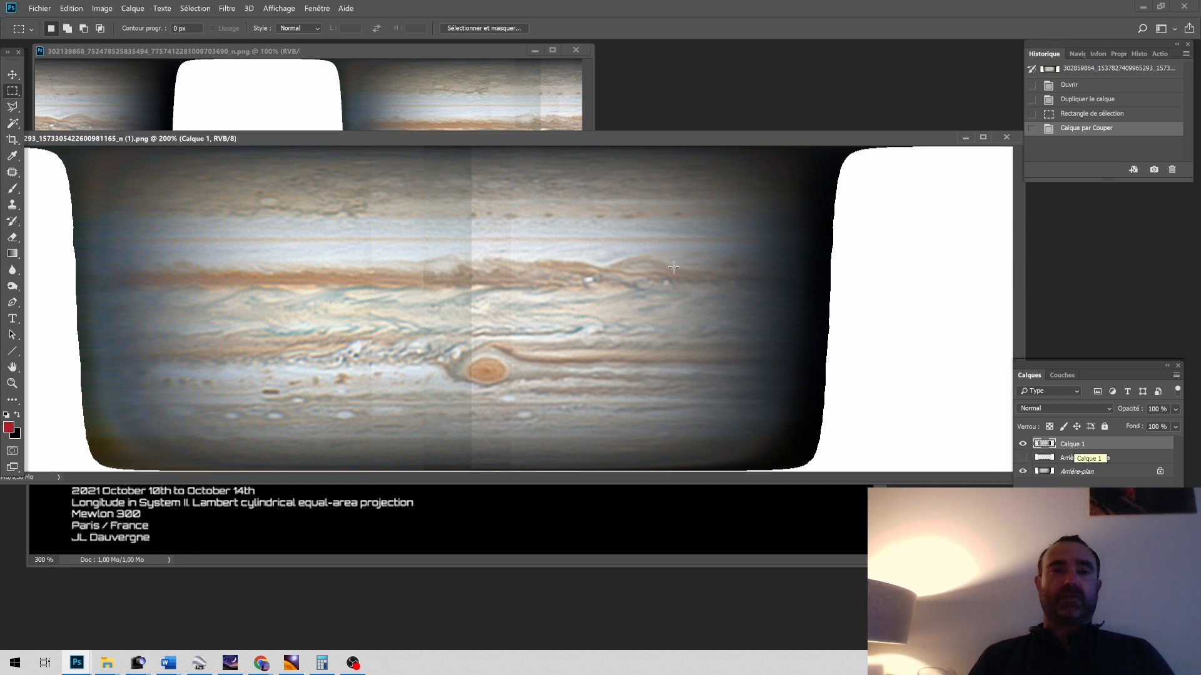
# Step: Apply a directional blur with angle 90° and distance 100 to the cut-out layer, and hide the background layer
pyautogui.click(229, 11)
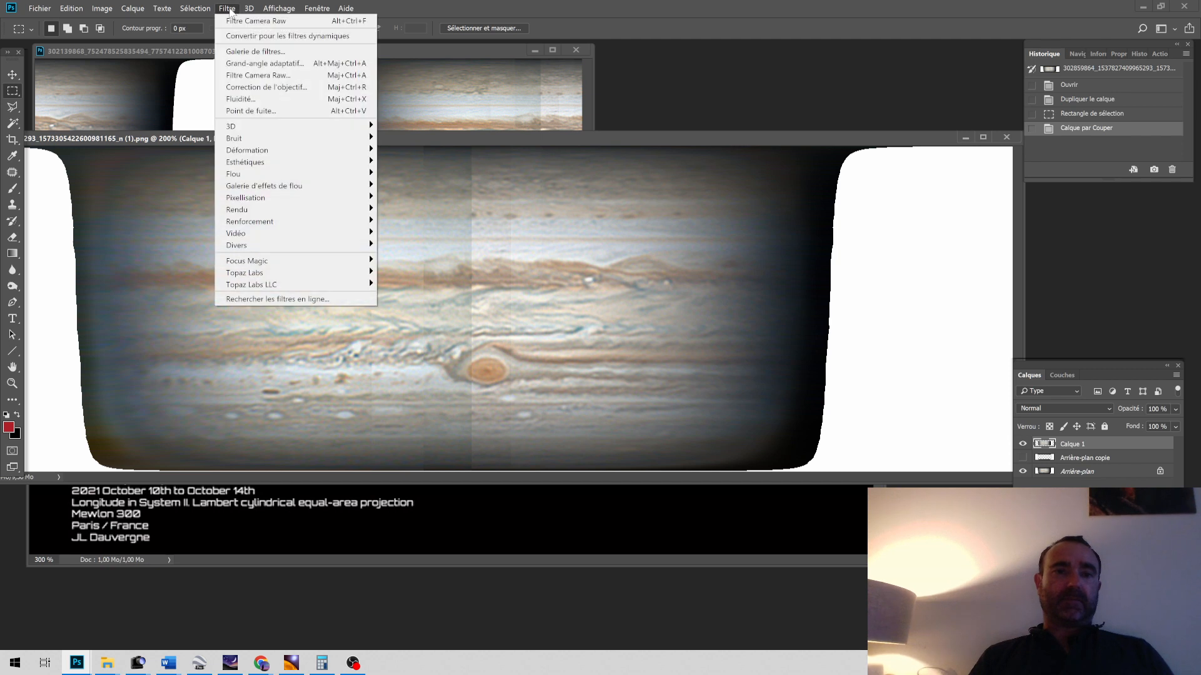
pyautogui.moveTo(287, 175)
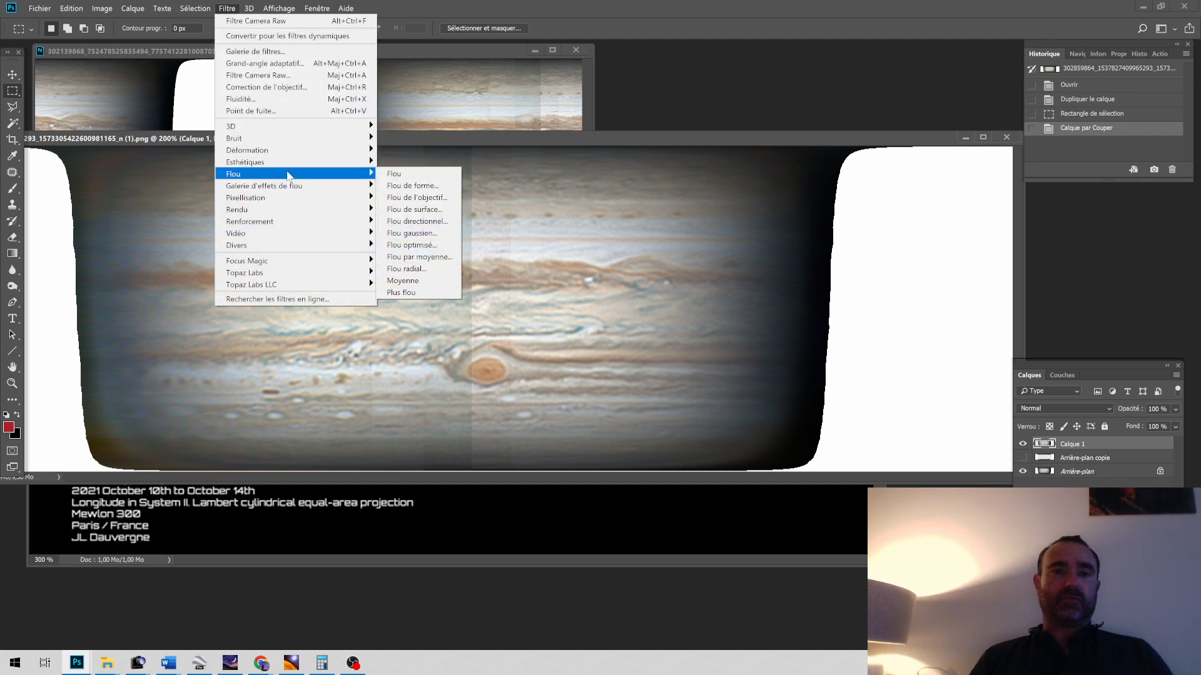
pyautogui.click(408, 220)
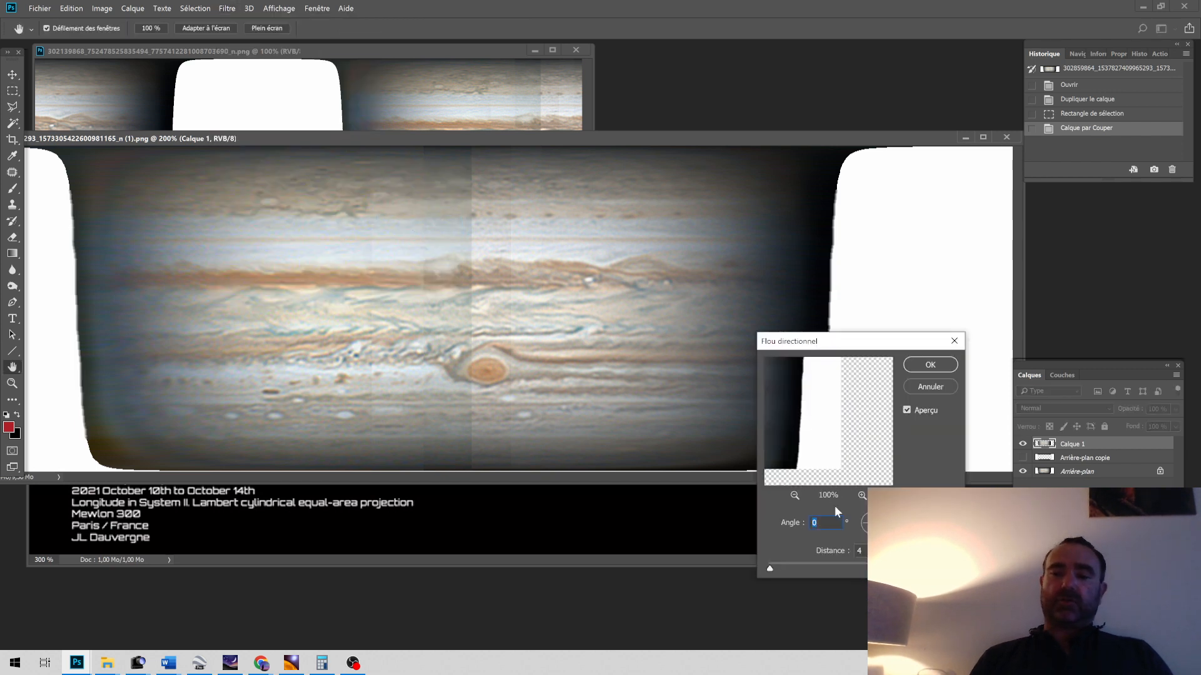
pyautogui.write('90')
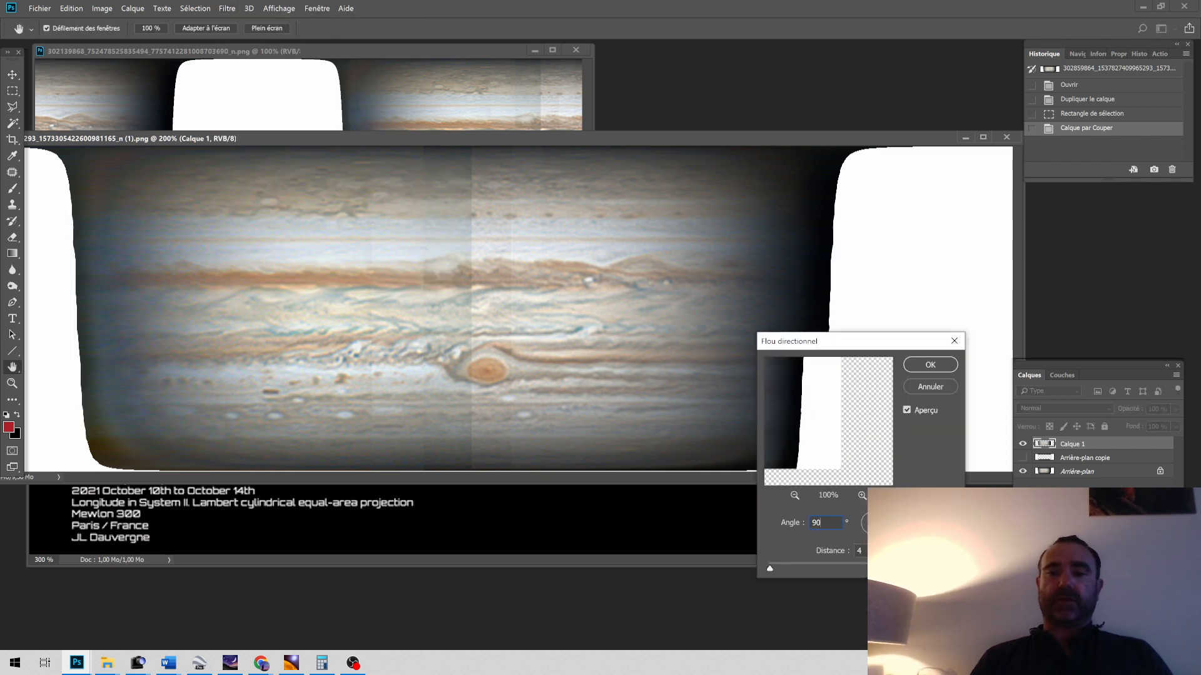
pyautogui.press('Tab')
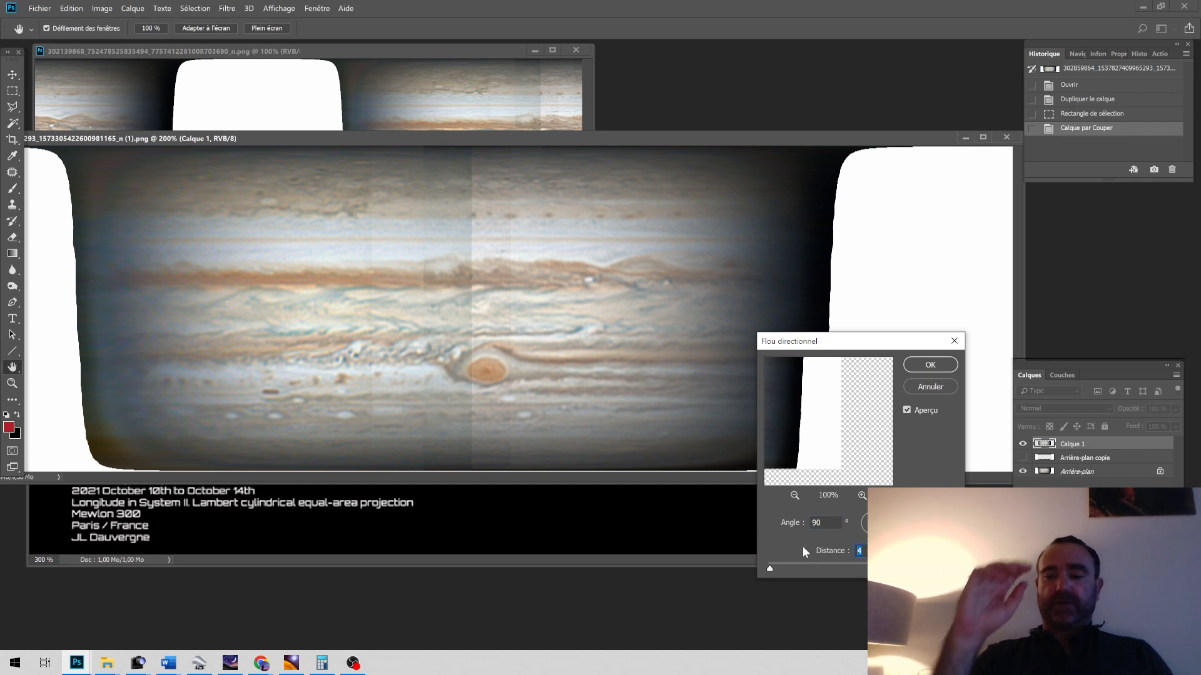
pyautogui.write('100')
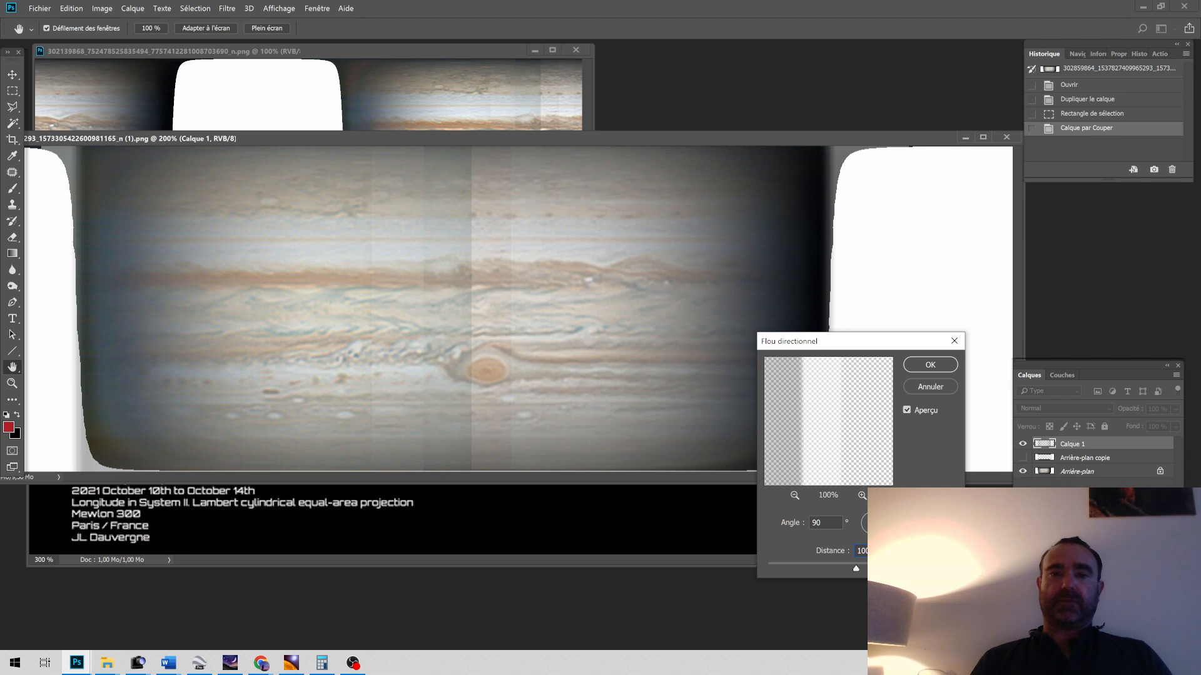
pyautogui.click(930, 364)
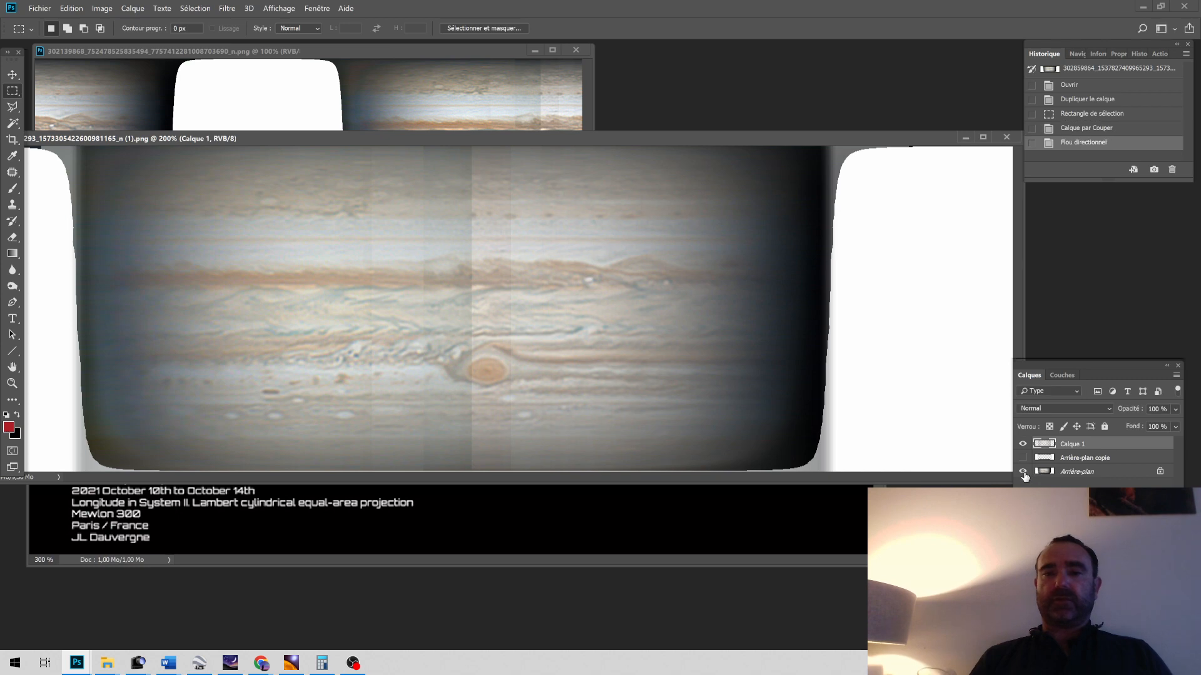
pyautogui.click(1023, 473)
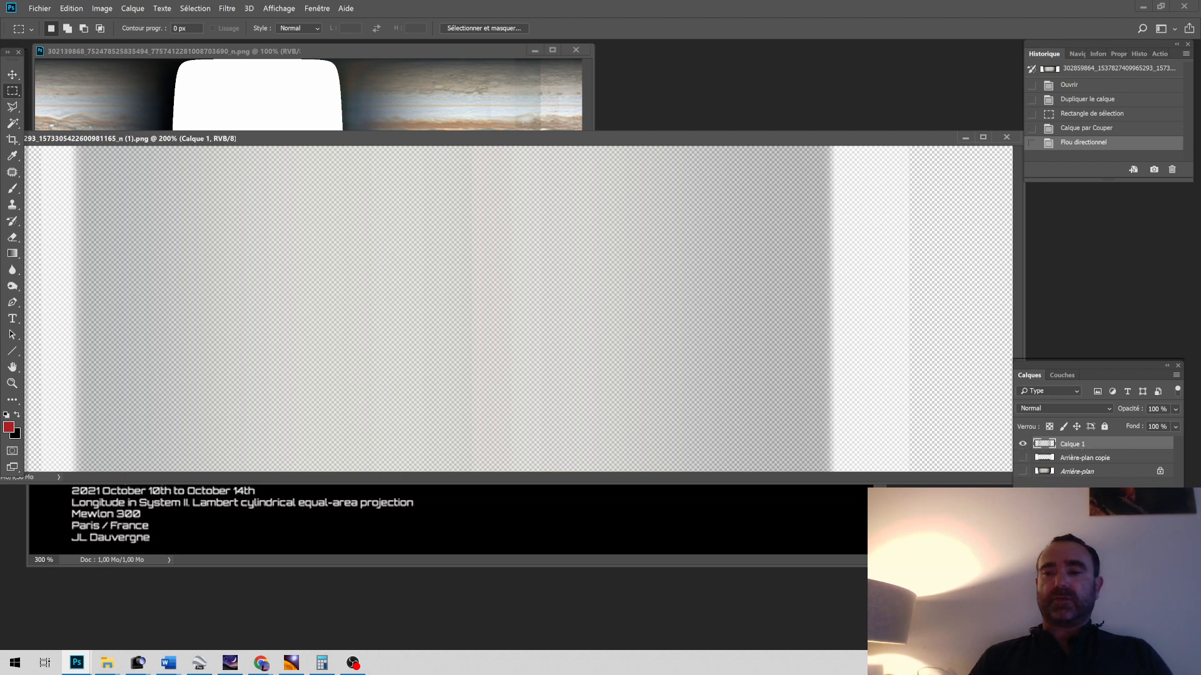
pyautogui.hotkey('ctrl', 'shift', 'alt', 'n')
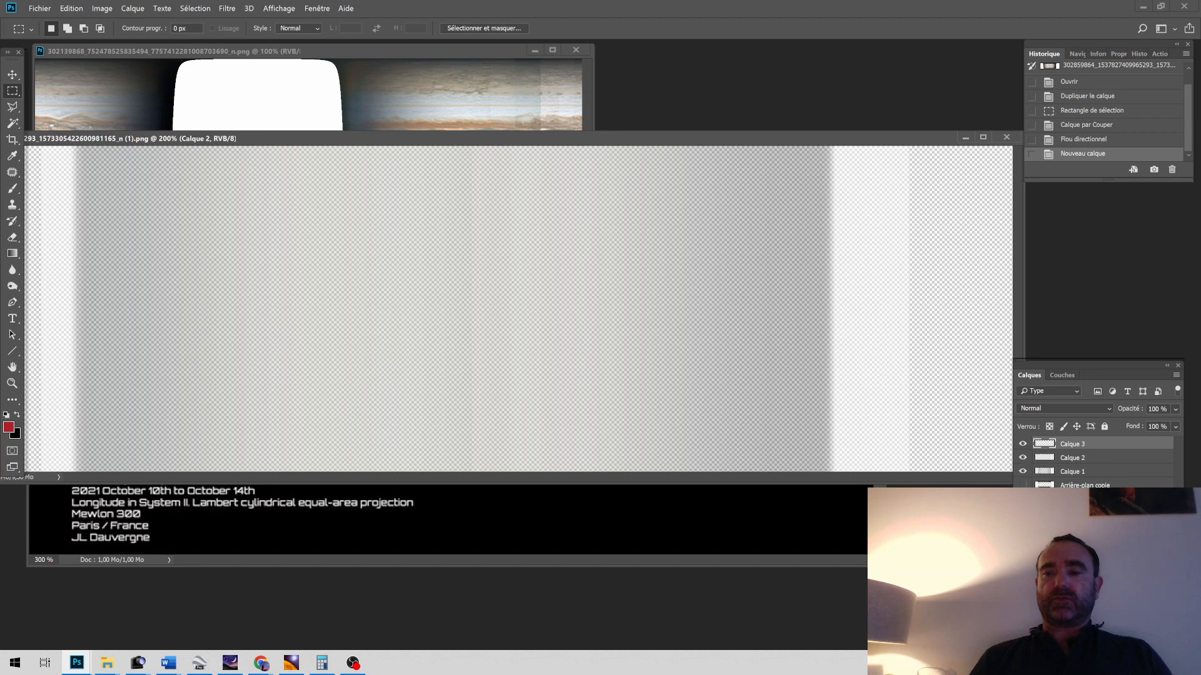
pyautogui.hotkey('ctrl', 'shift', 'alt', 'n')
pyautogui.hotkey('ctrl', 'shift', 'alt', 'n')
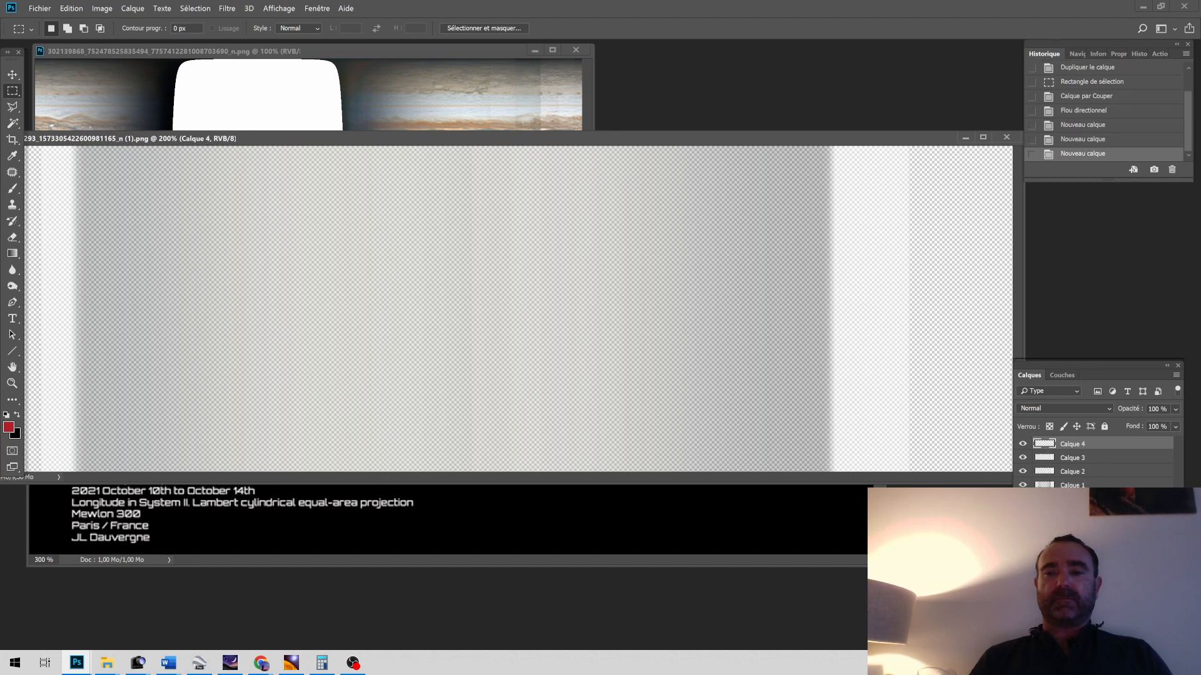
pyautogui.hotkey('ctrl', 'shift', 'alt', 'n')
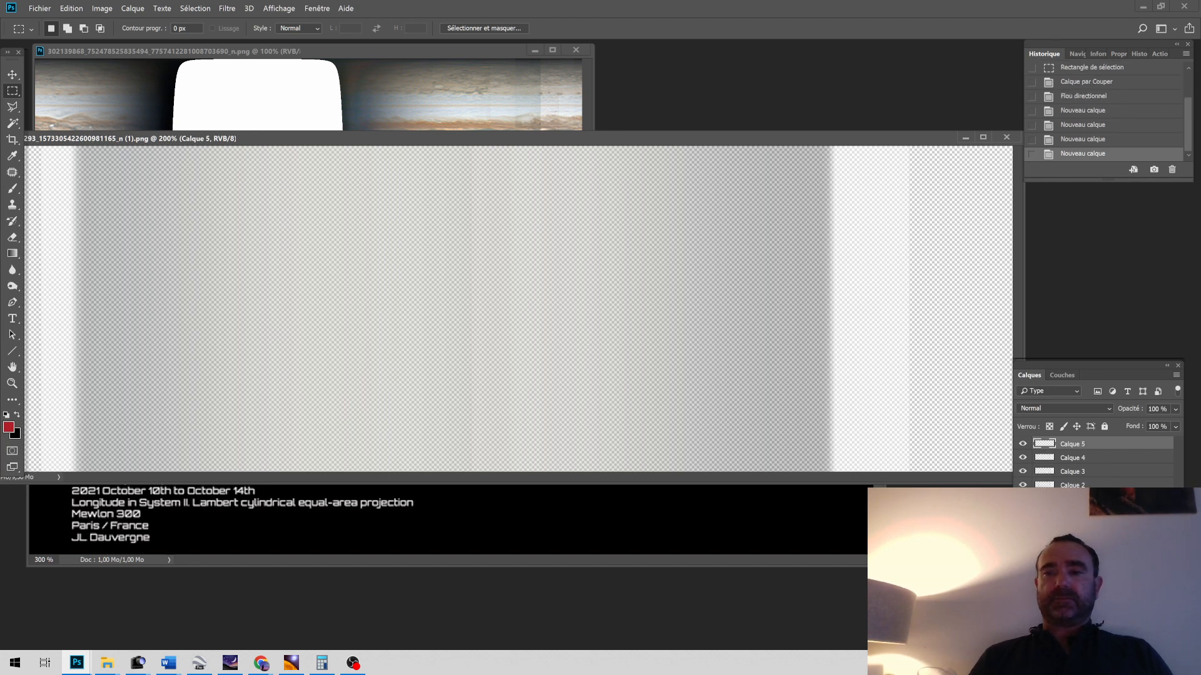
pyautogui.hotkey('ctrl', 'shift', 'alt', 'n')
pyautogui.hotkey('ctrl', 'shift', 'alt', 'n')
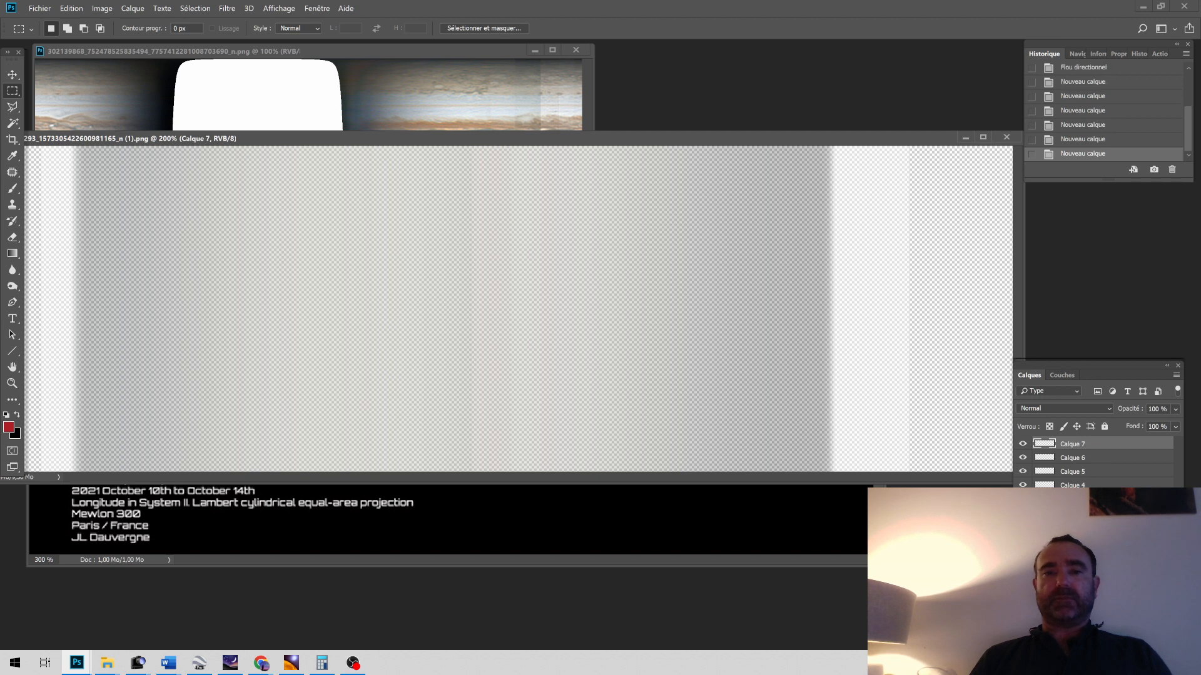
pyautogui.hotkey('ctrl', 'shift', 'alt', 'n')
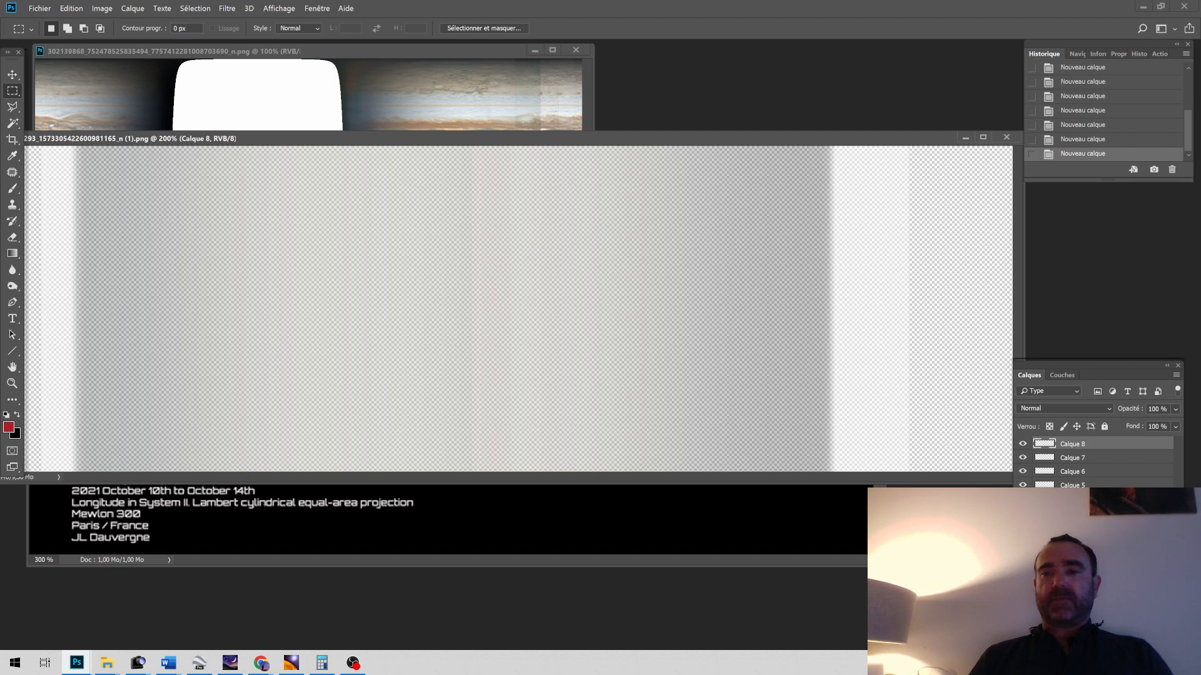
pyautogui.hotkey('ctrl', 'z')
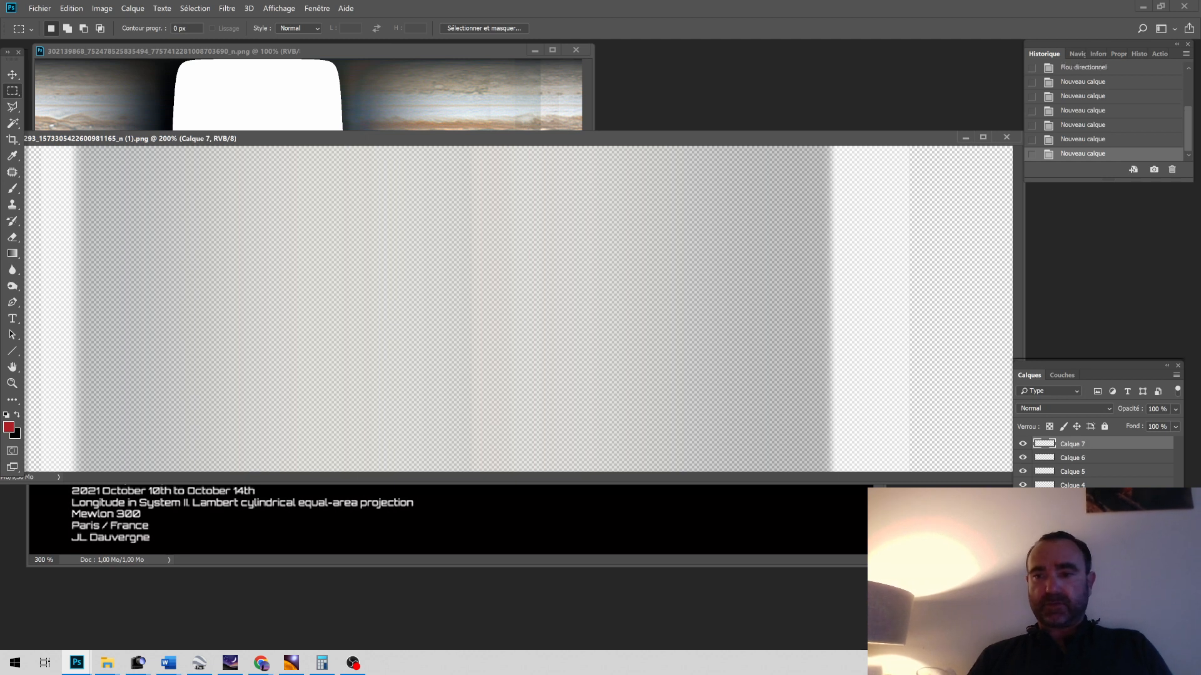
pyautogui.click(1134, 110)
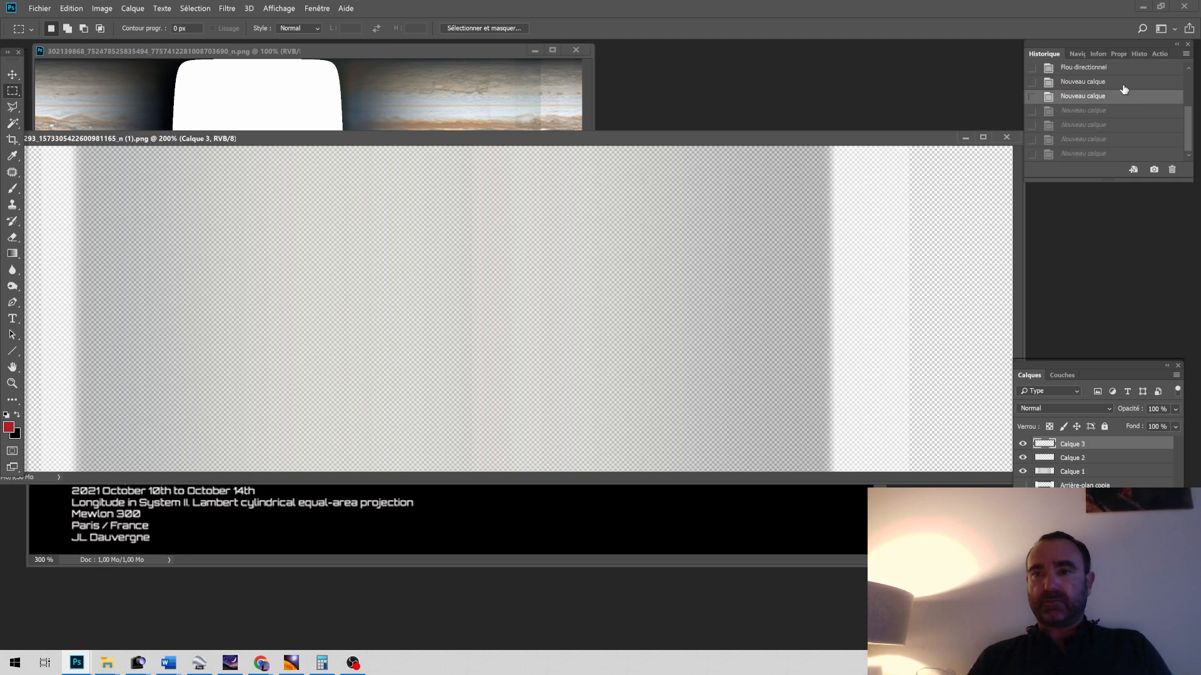
pyautogui.click(1121, 83)
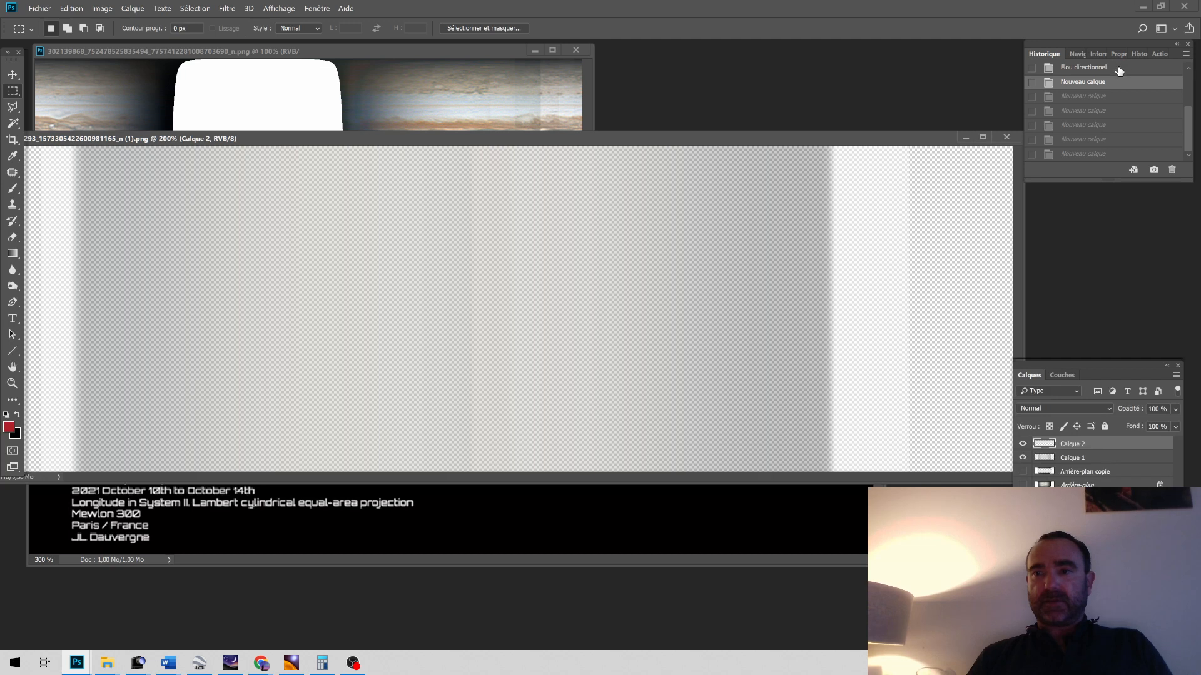
pyautogui.click(1119, 68)
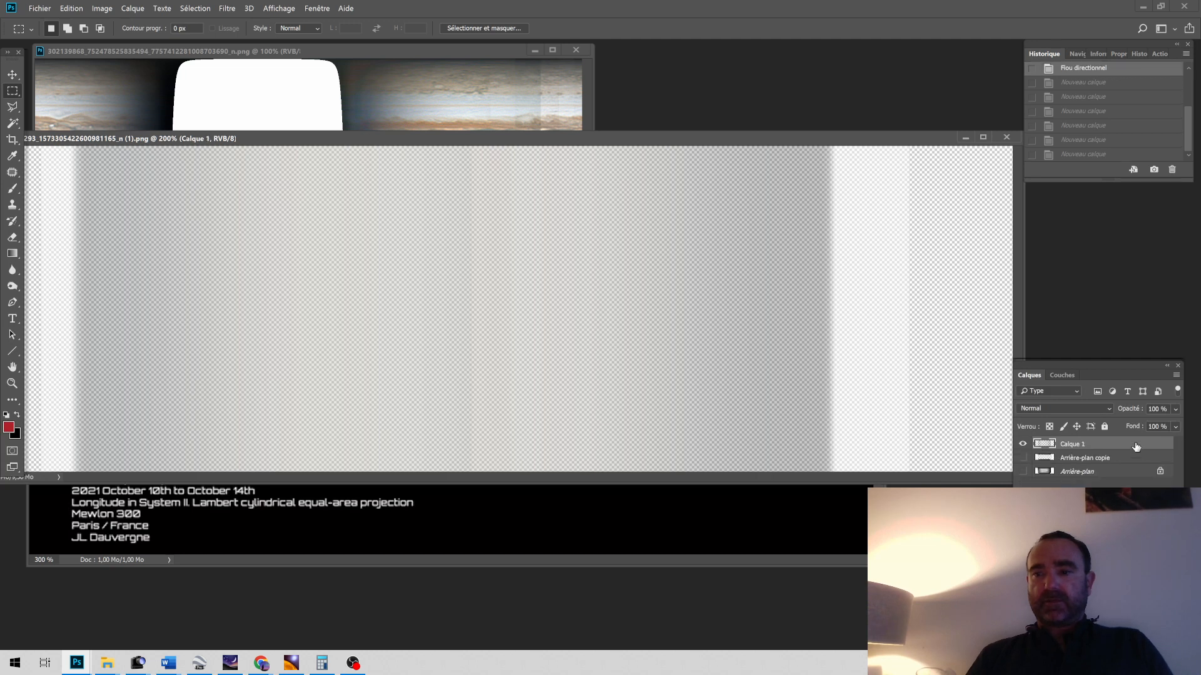
# Step: Build the blurred layer up to full opacity by repeatedly duplicating it and merging the visible copies, and show the background layer
pyautogui.hotkey('ctrl', 'j')
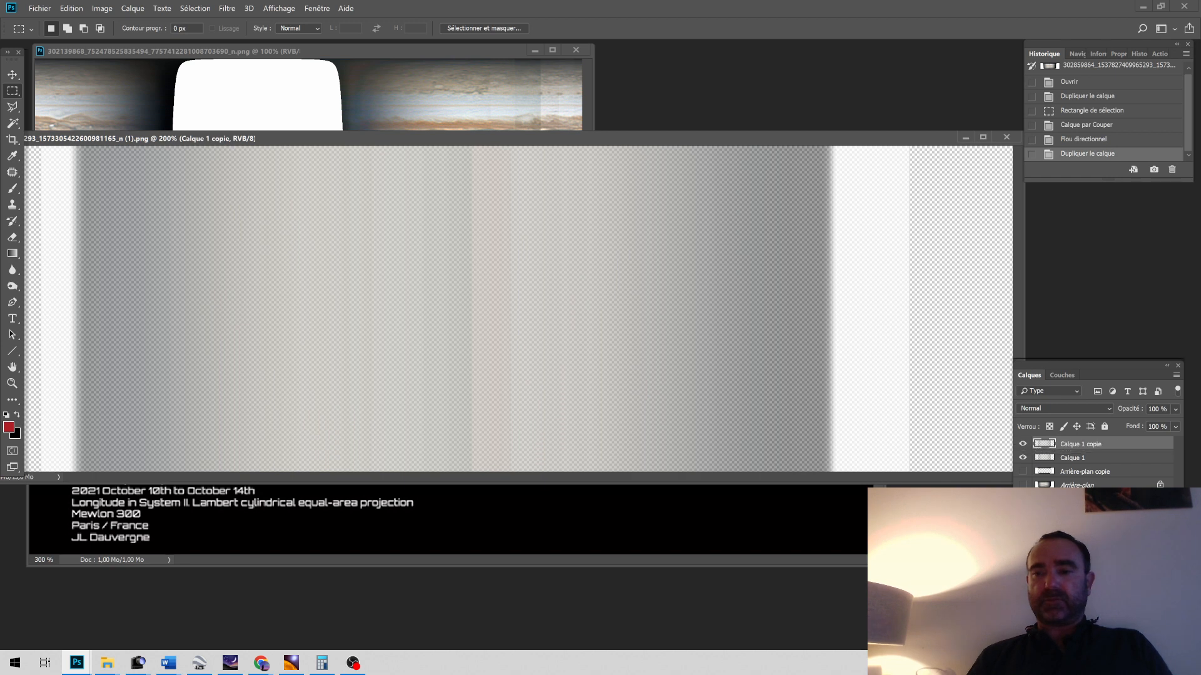
pyautogui.hotkey('ctrl', 'j')
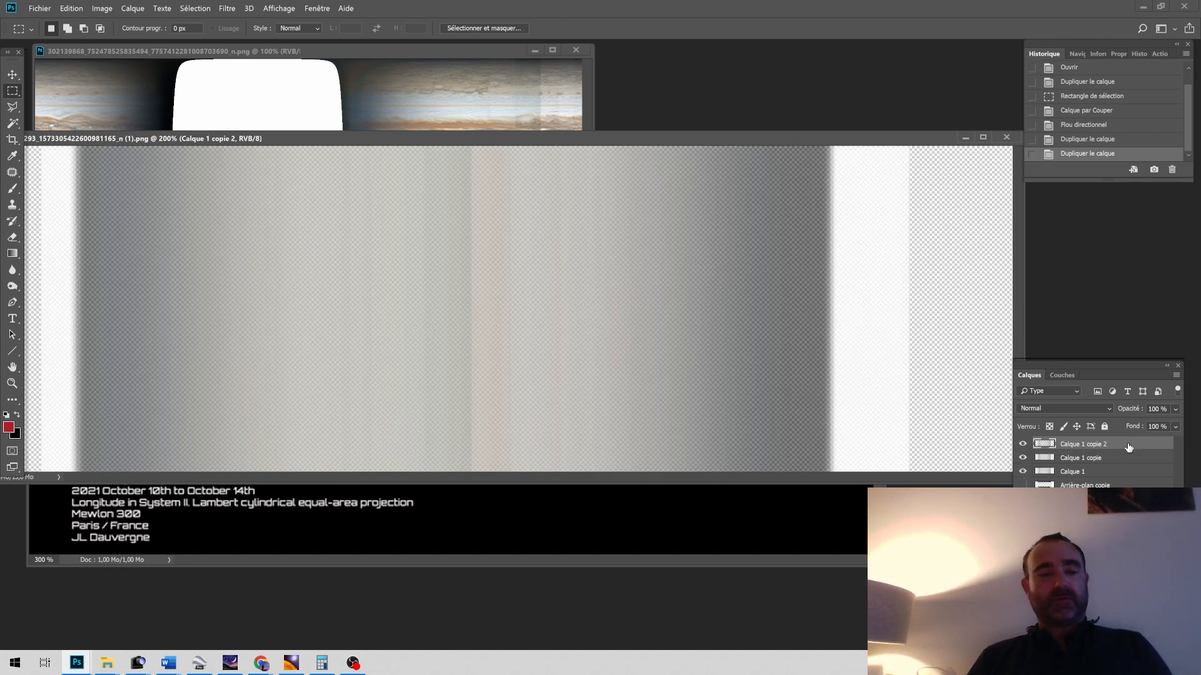
pyautogui.hotkey('ctrl', 'shift', 'e')
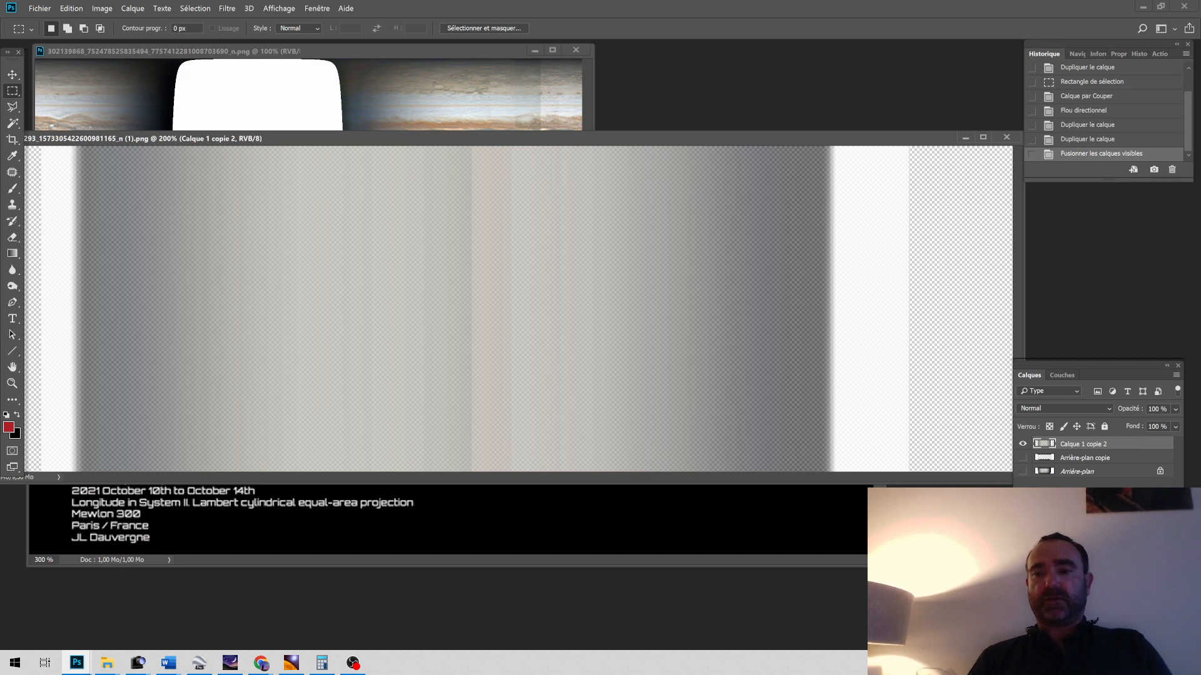
pyautogui.hotkey('ctrl', 'j')
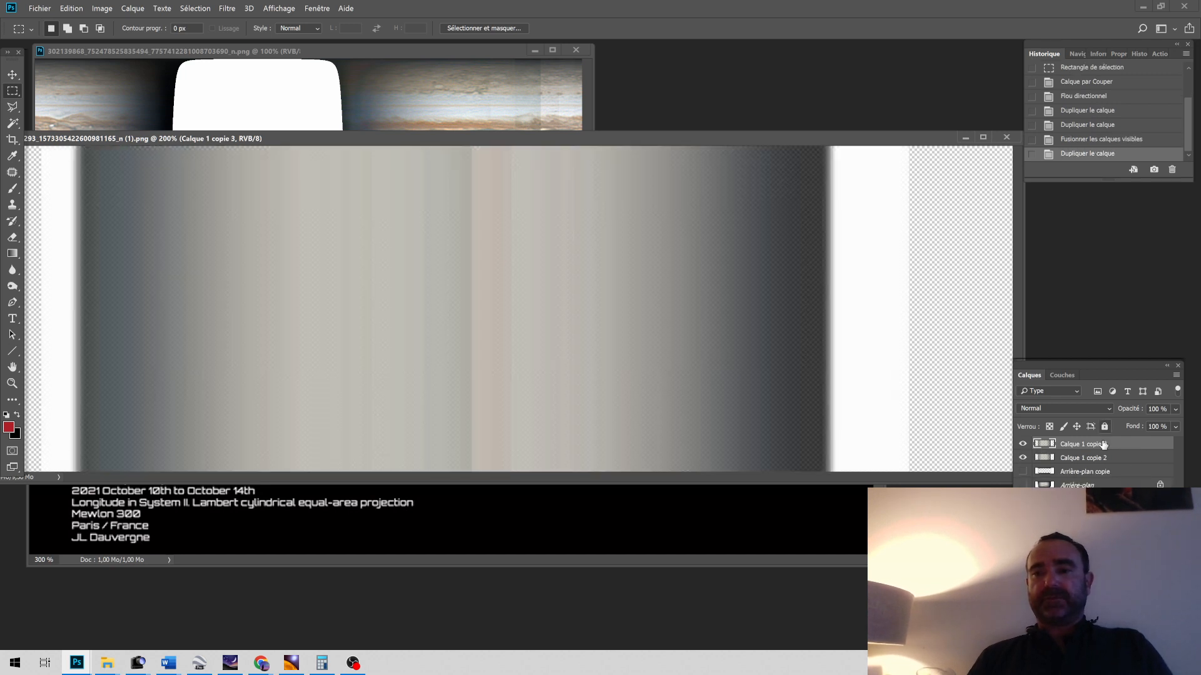
pyautogui.hotkey('ctrl', 'j')
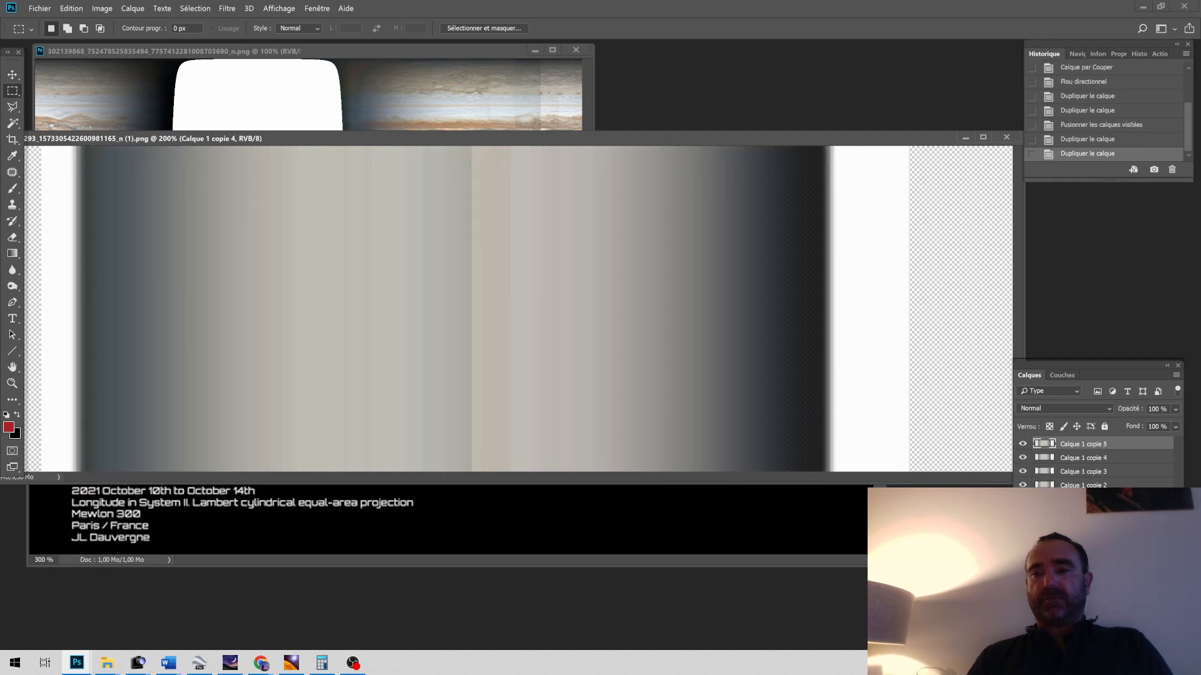
pyautogui.hotkey('ctrl', 'j')
pyautogui.hotkey('ctrl', 'shift', 'e')
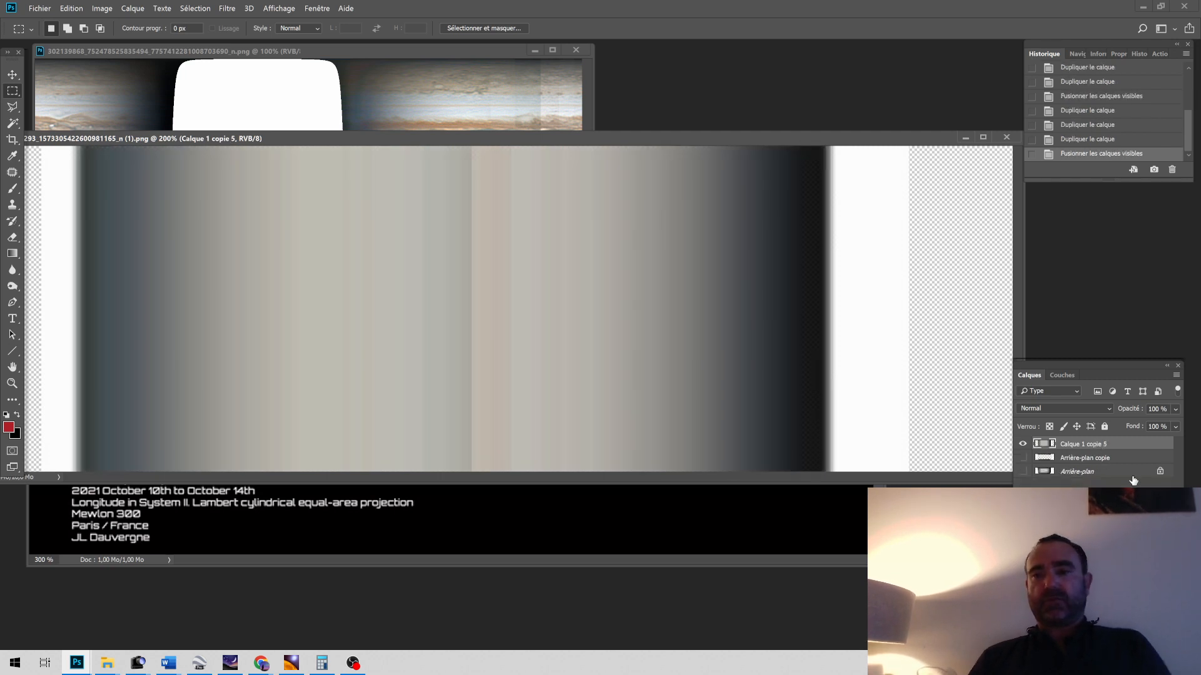
pyautogui.hotkey('ctrl', 'j')
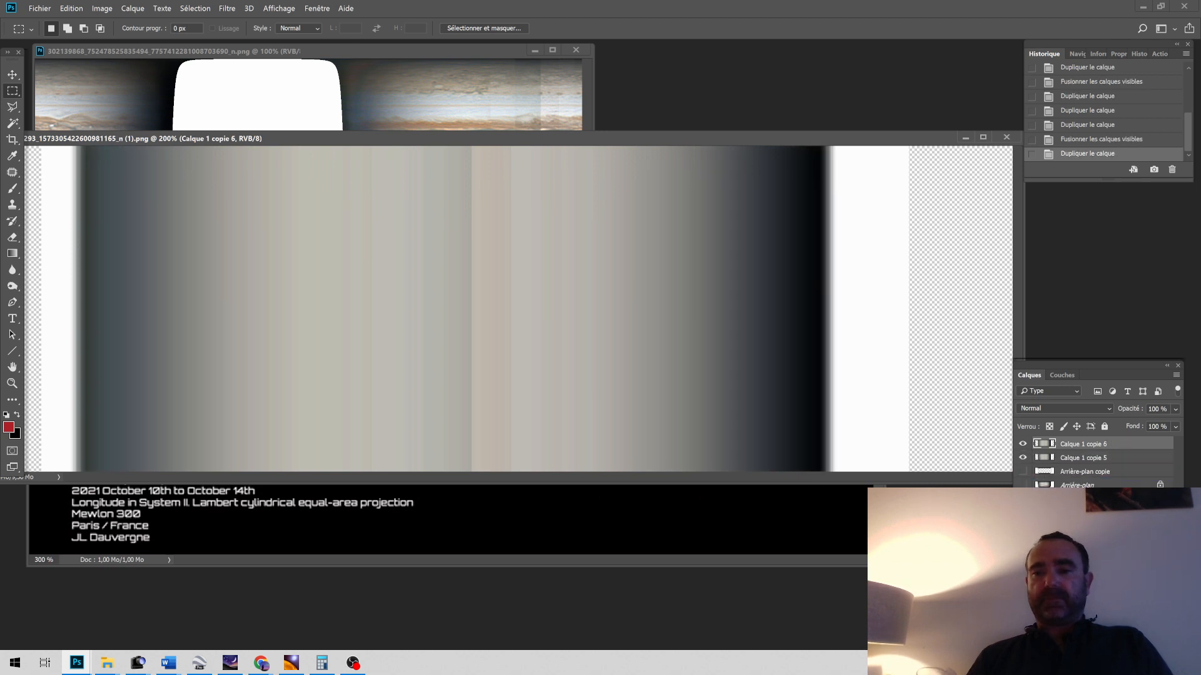
pyautogui.hotkey('ctrl', 'j')
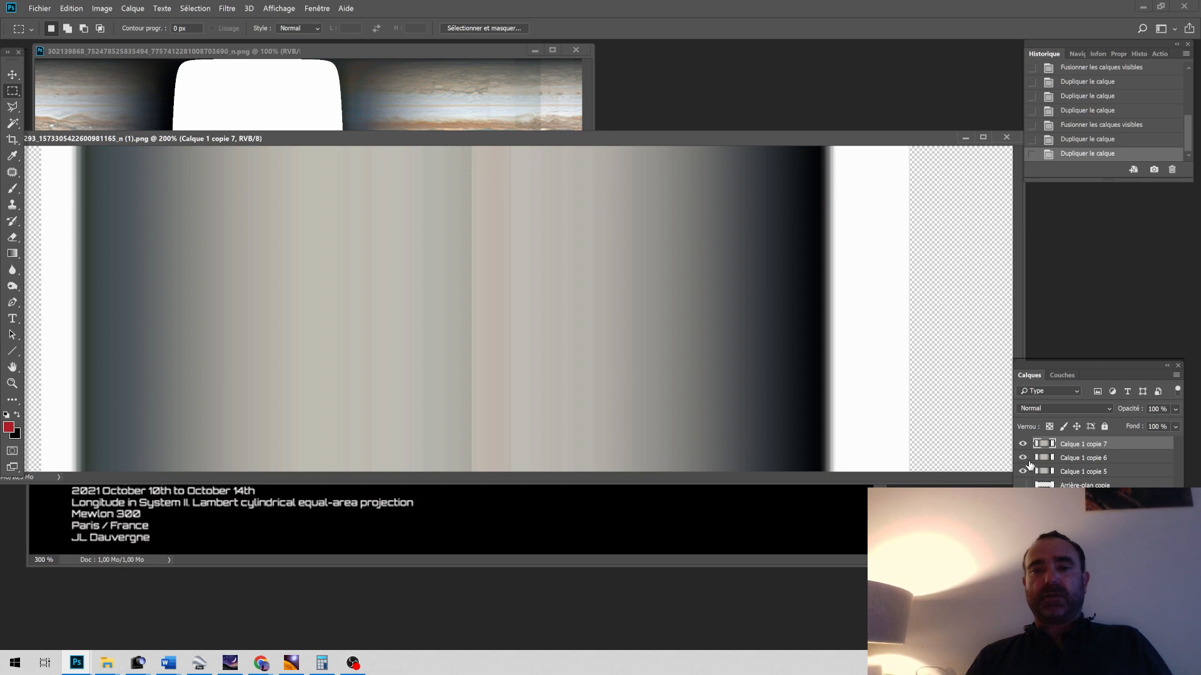
pyautogui.hotkey('ctrl', 'shift', 'e')
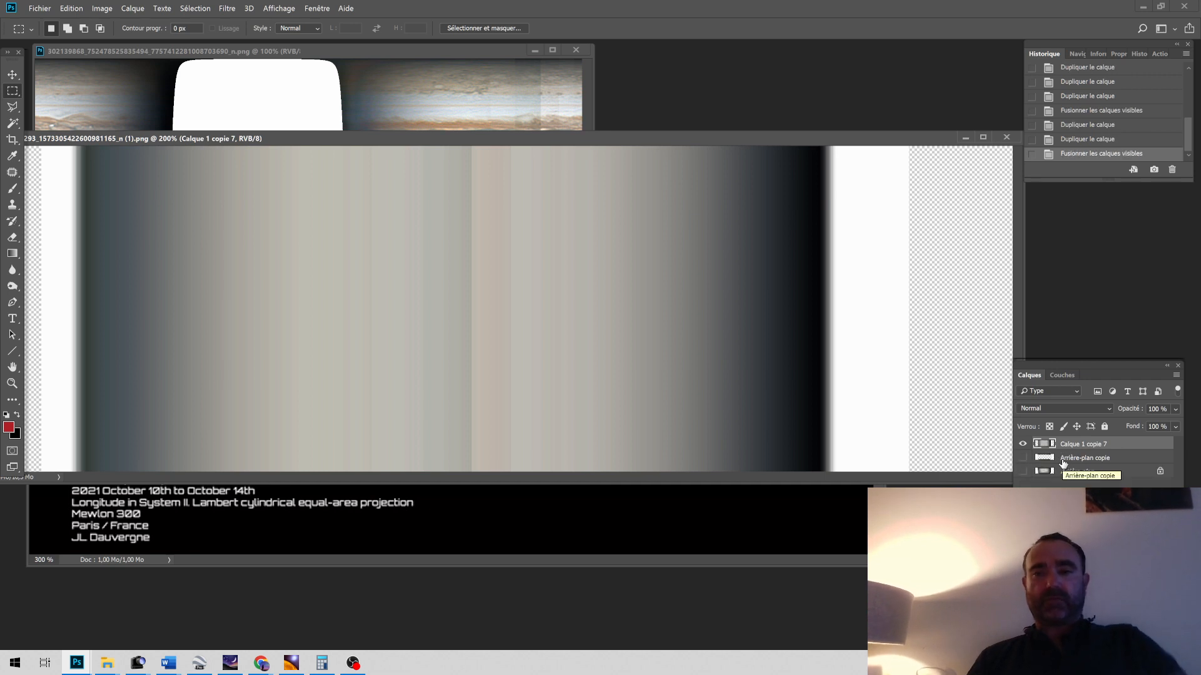
pyautogui.click(1023, 472)
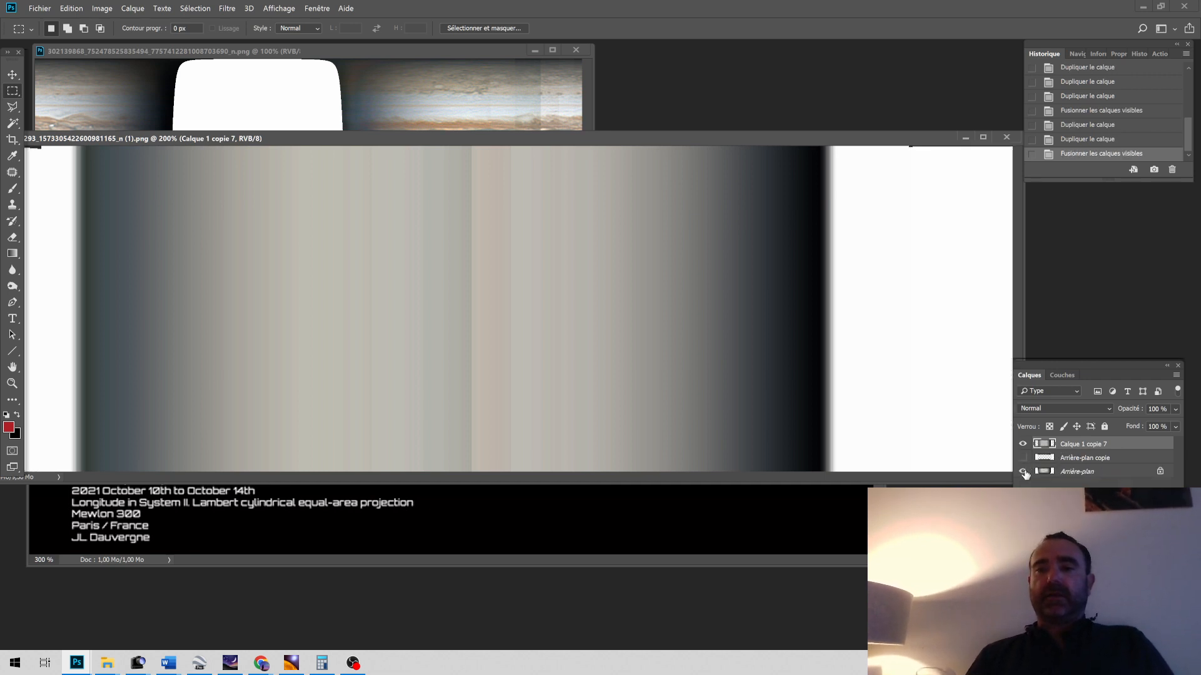
# Step: Compare the blurred layer with the original Jupiter map by repeatedly hiding and showing the blurred layer
pyautogui.click(1024, 444)
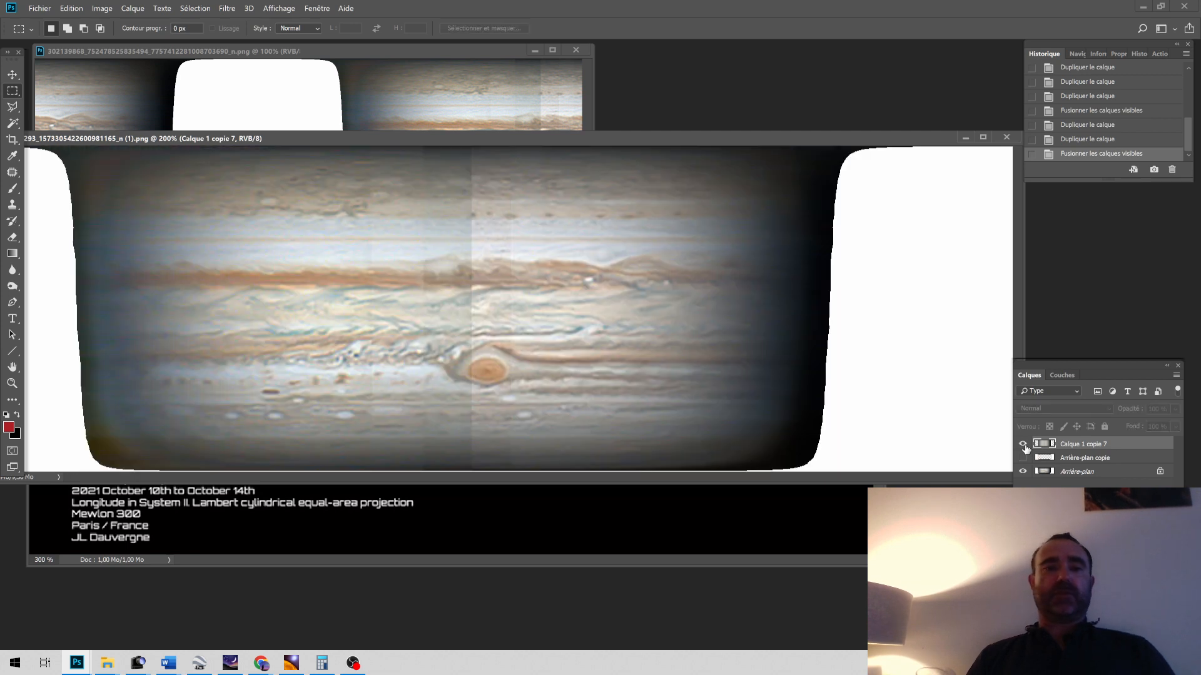
pyautogui.click(1023, 444)
pyautogui.click(1024, 444)
pyautogui.click(1023, 444)
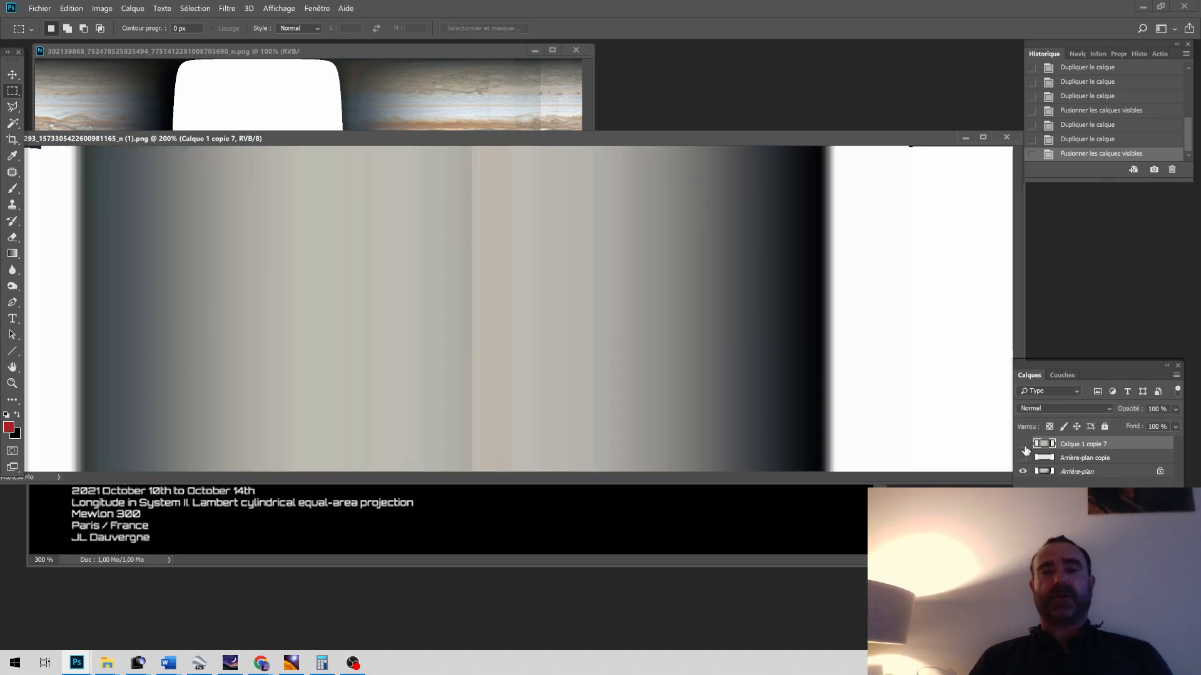
pyautogui.click(1024, 444)
pyautogui.click(1024, 444)
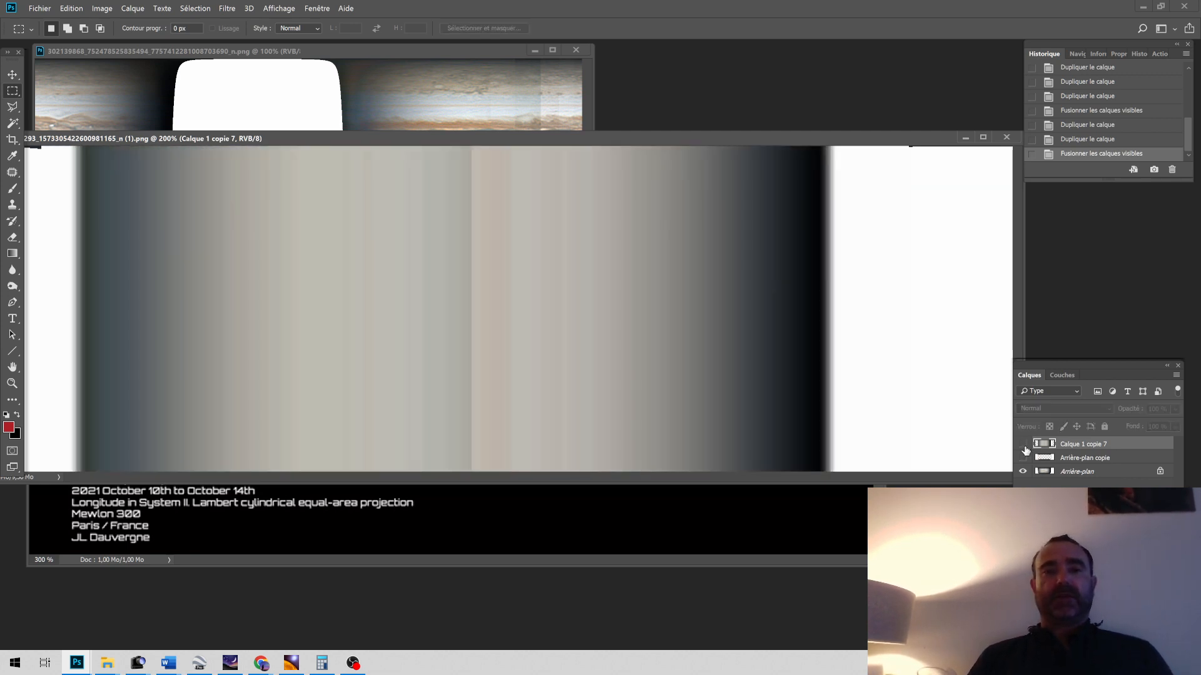
pyautogui.click(1024, 444)
pyautogui.click(1024, 444)
pyautogui.click(1024, 444)
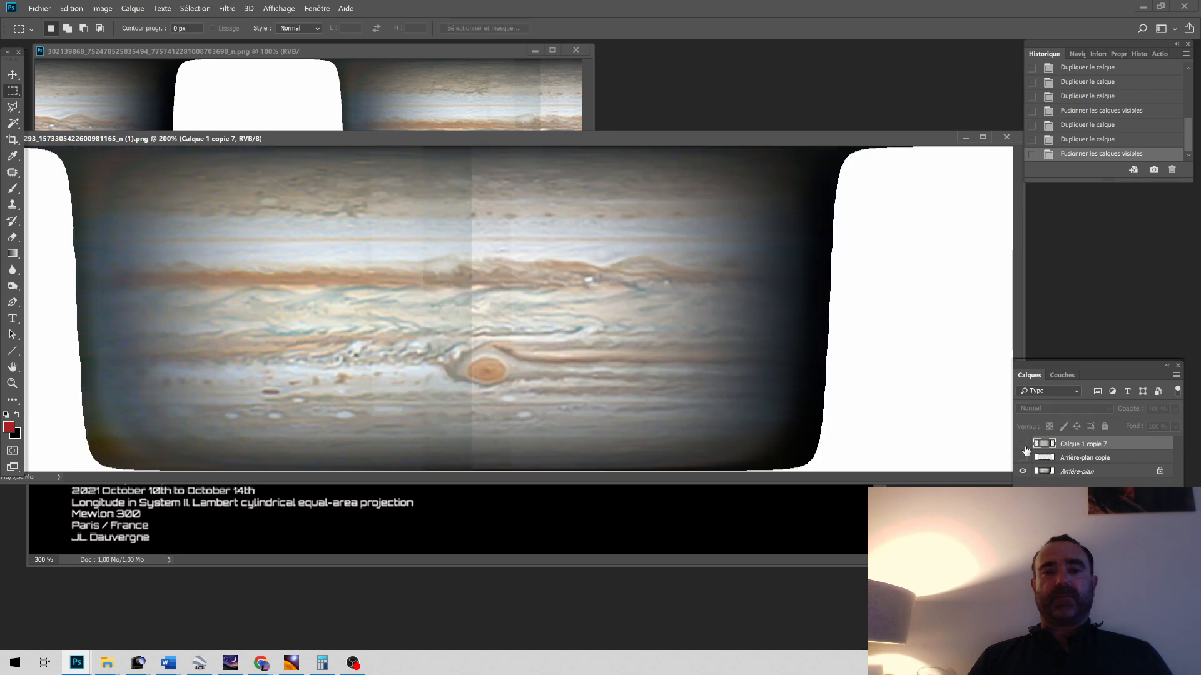
pyautogui.click(1024, 444)
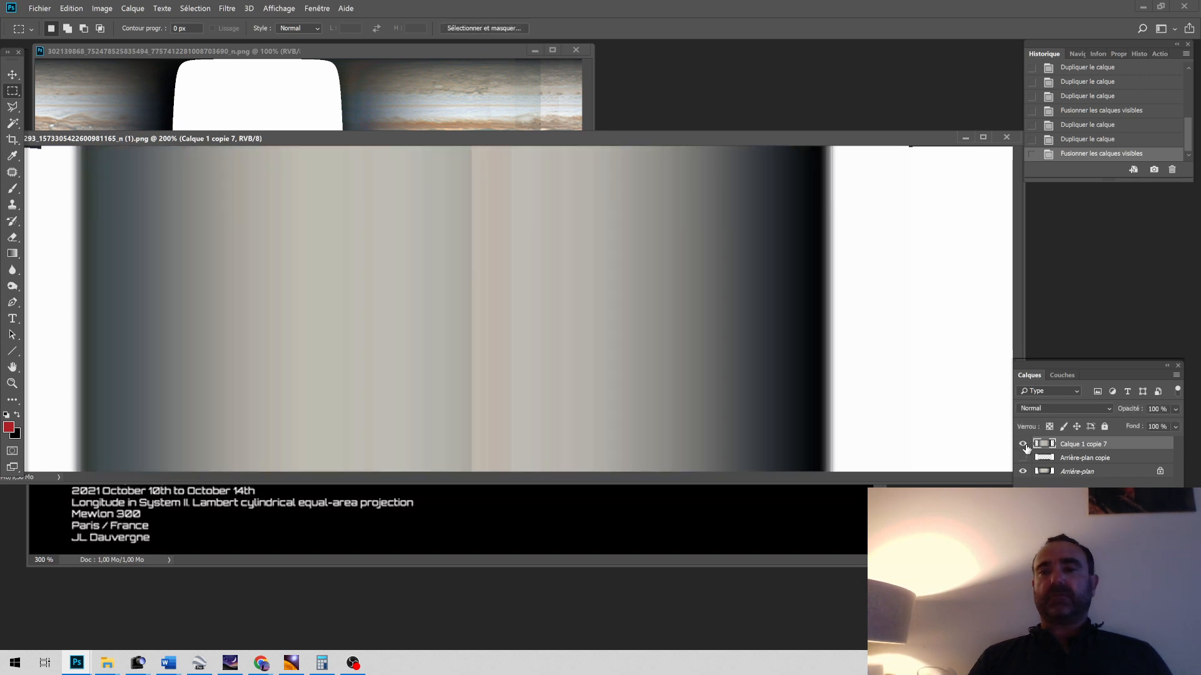
# Step: Set the blurred layer's blend mode to Division and lower the background layer's output white level to 166 with Levels
pyautogui.click(1031, 412)
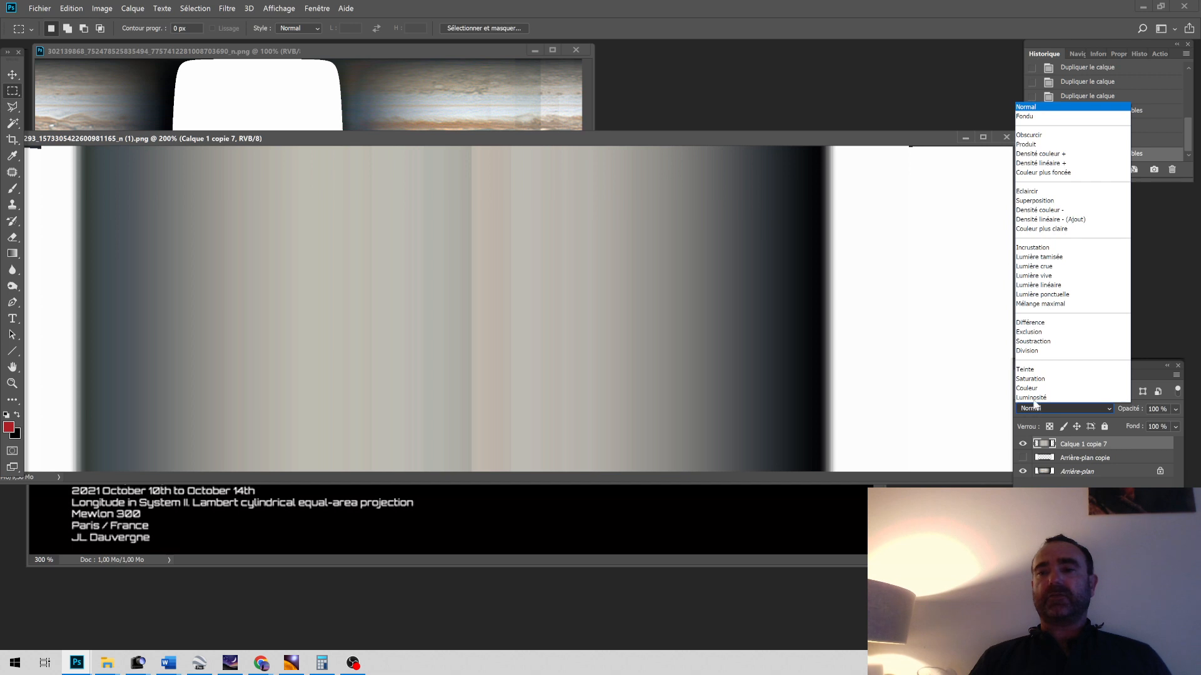
pyautogui.click(1043, 351)
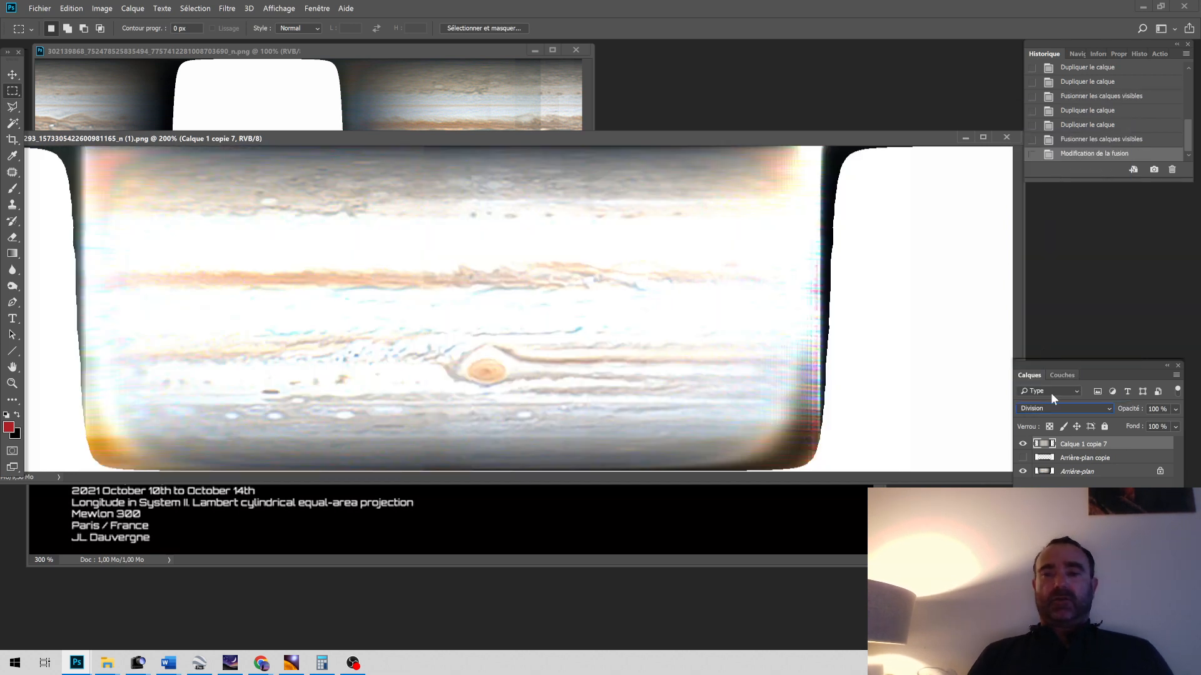
pyautogui.click(1093, 472)
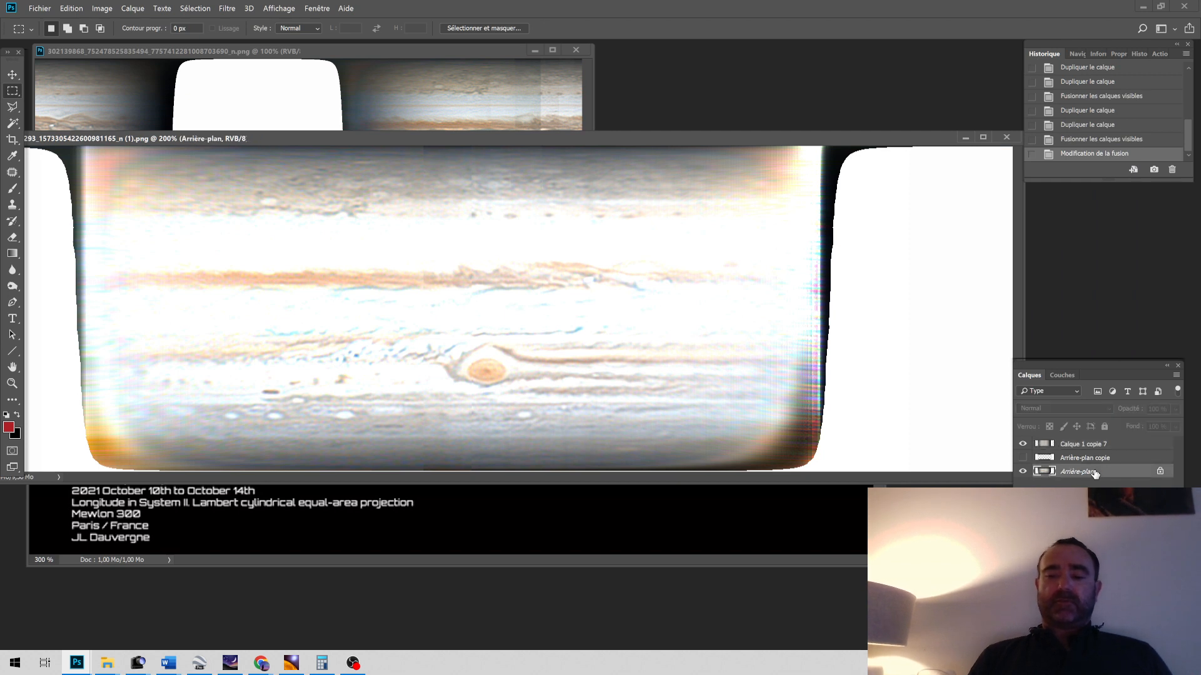
pyautogui.hotkey('ctrl', 'l')
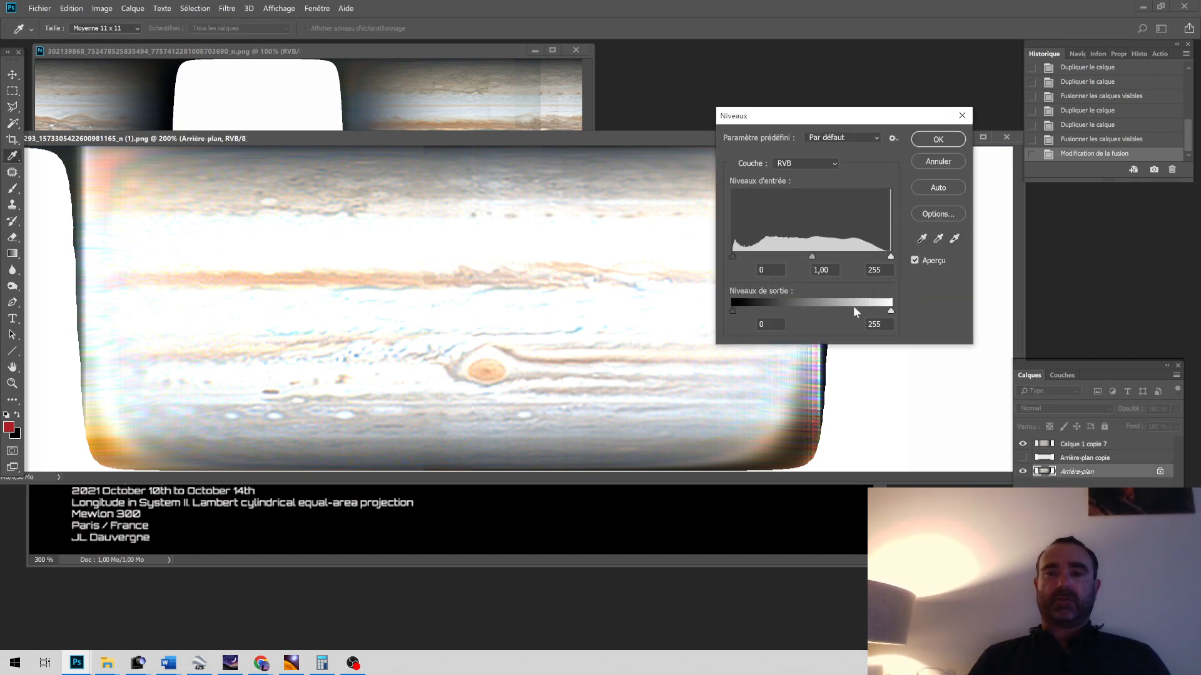
pyautogui.moveTo(891, 310); pyautogui.dragTo(837, 314)
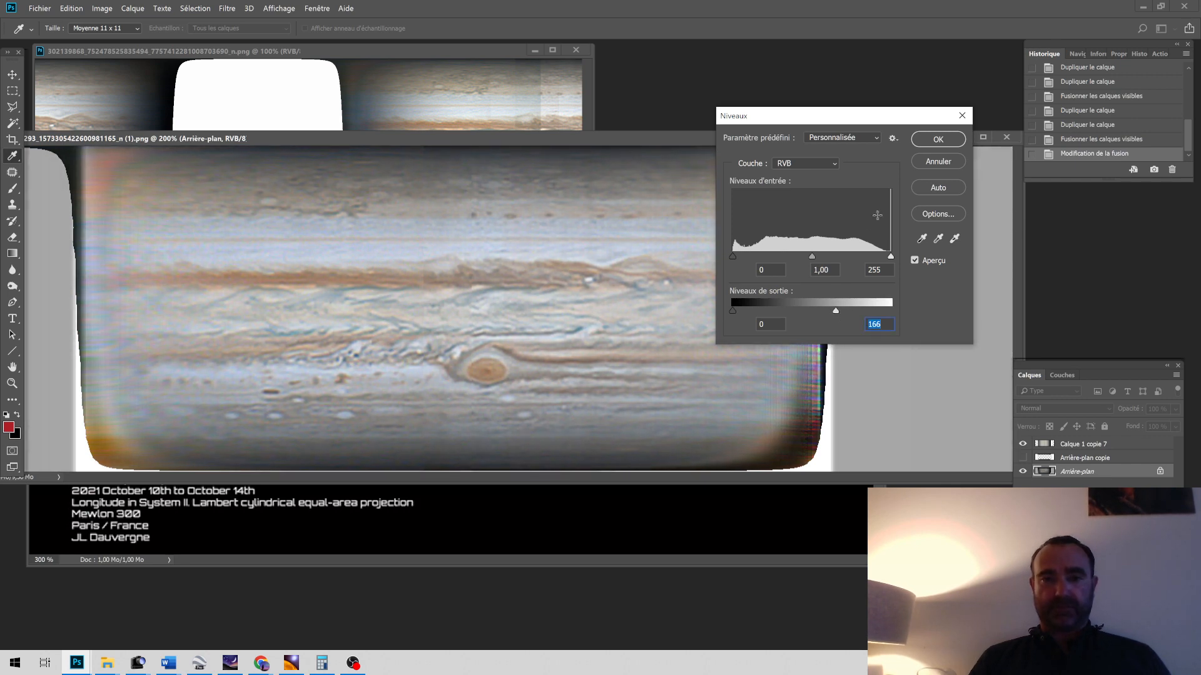
pyautogui.click(926, 142)
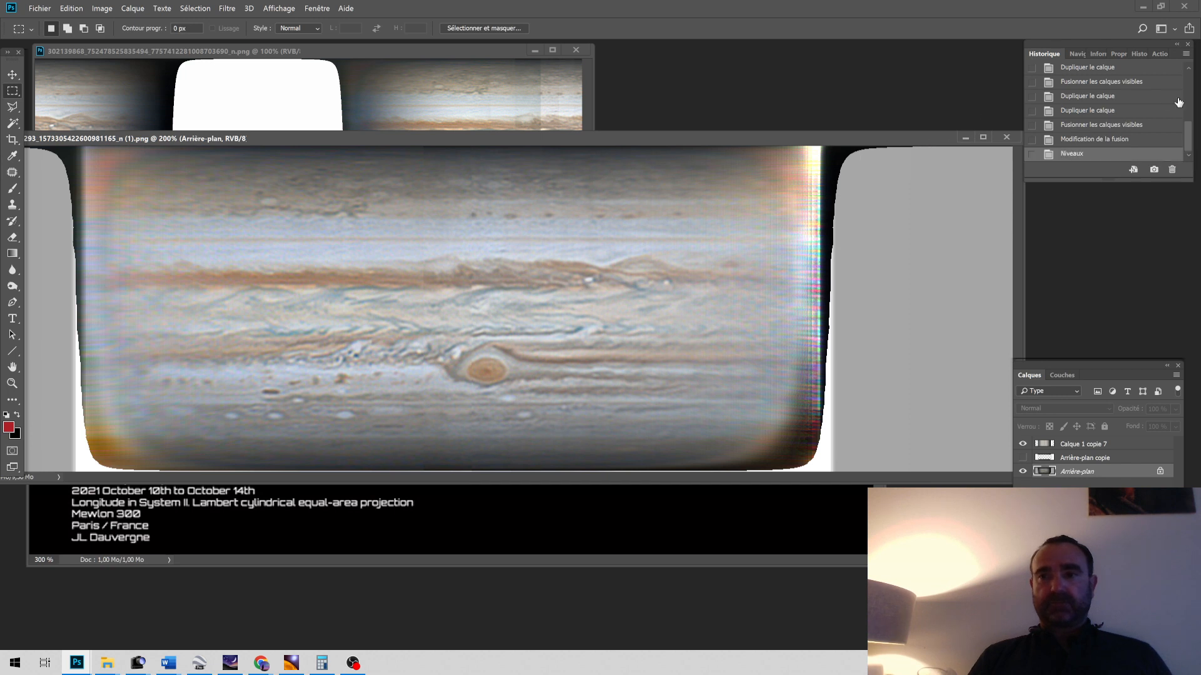
# Step: Compare the original Jupiter map with the brightness-corrected version by switching between the opening snapshot and the Levels history state
pyautogui.moveTo(1189, 145); pyautogui.dragTo(1186, 94)
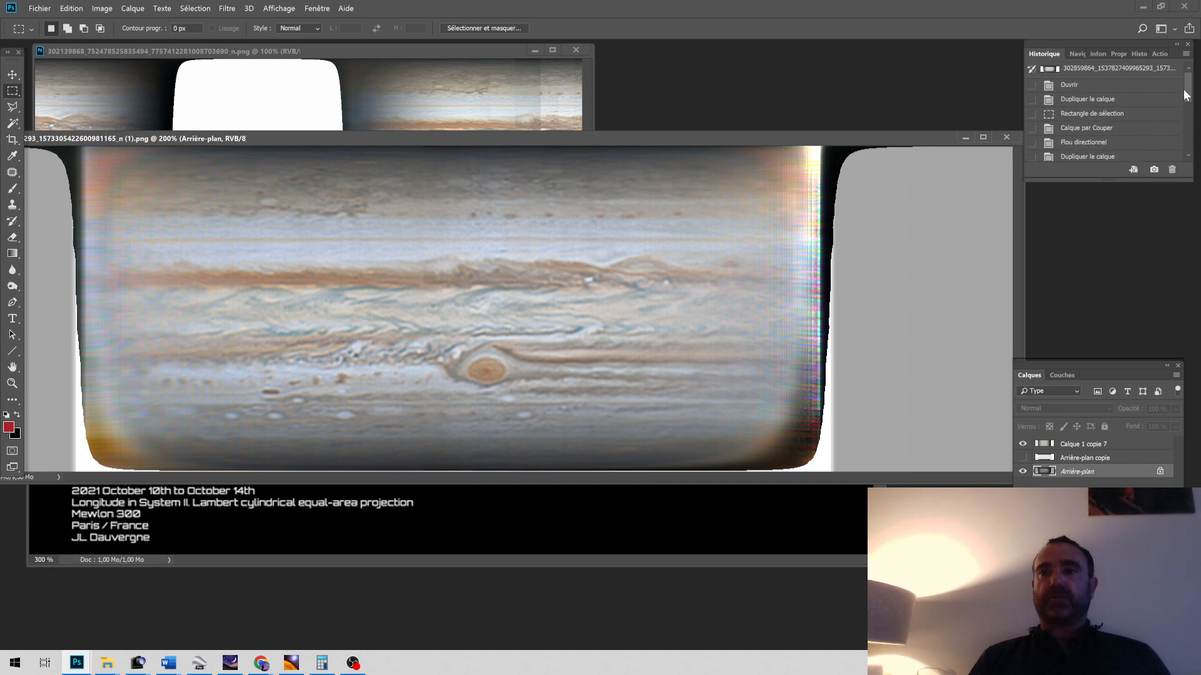
pyautogui.click(1115, 69)
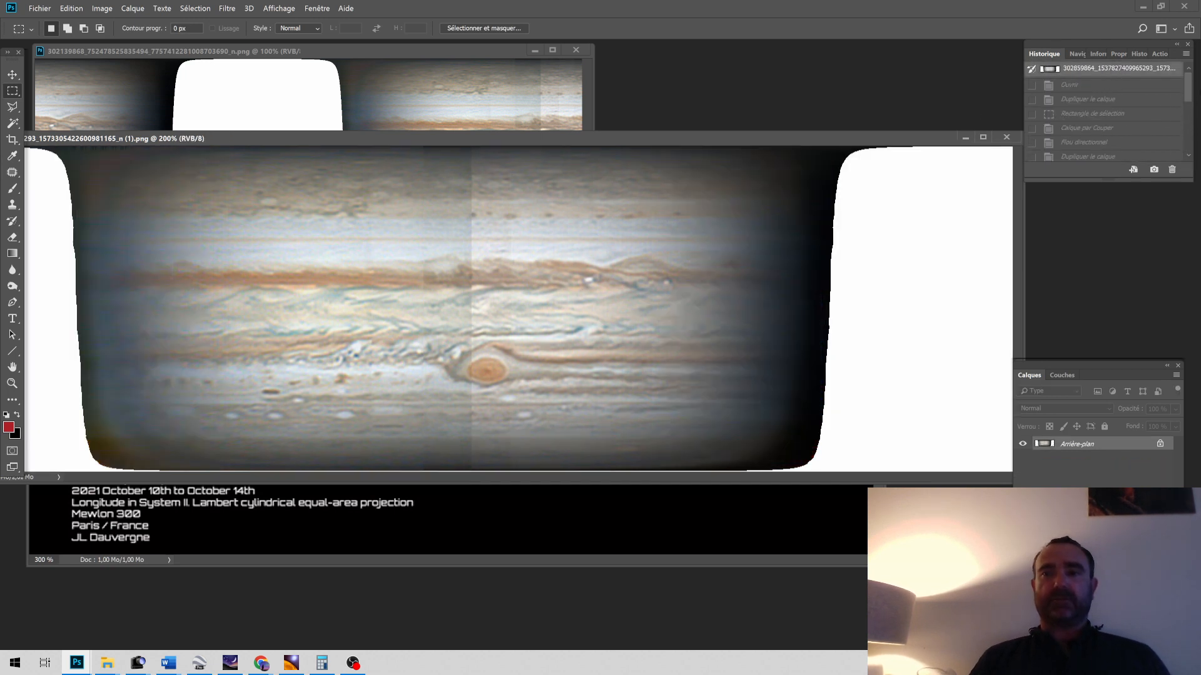
pyautogui.scroll(-5, 1188, 150)
pyautogui.click(1135, 153)
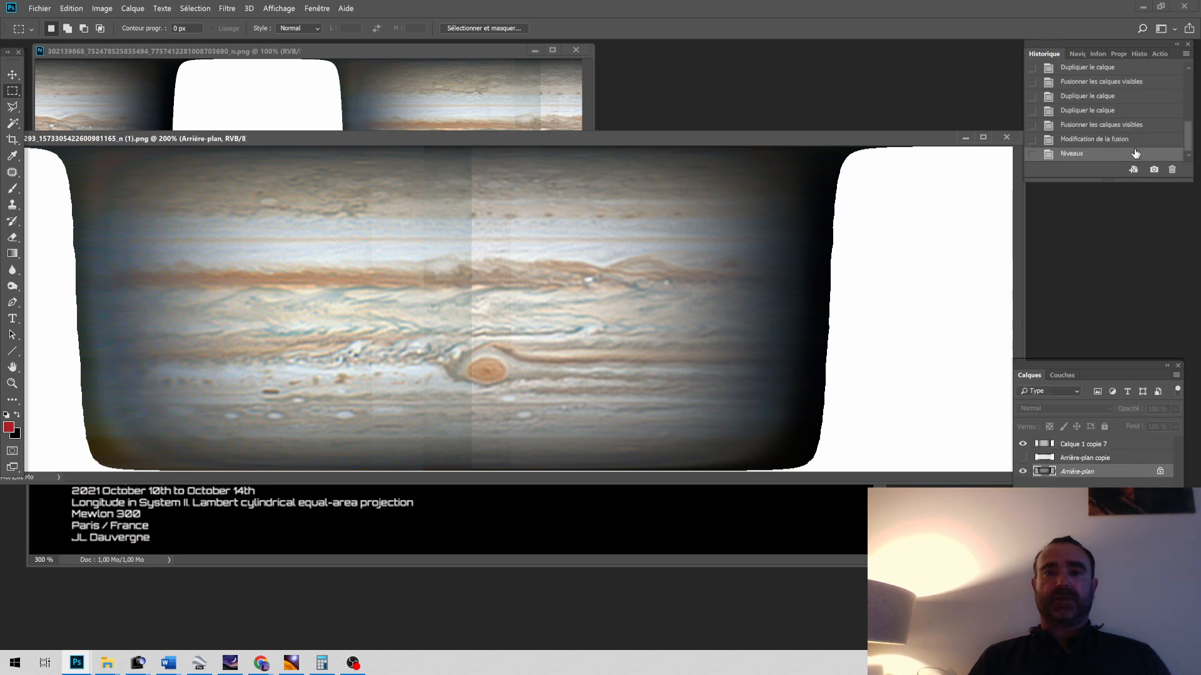
pyautogui.moveTo(1188, 149); pyautogui.dragTo(1176, 61)
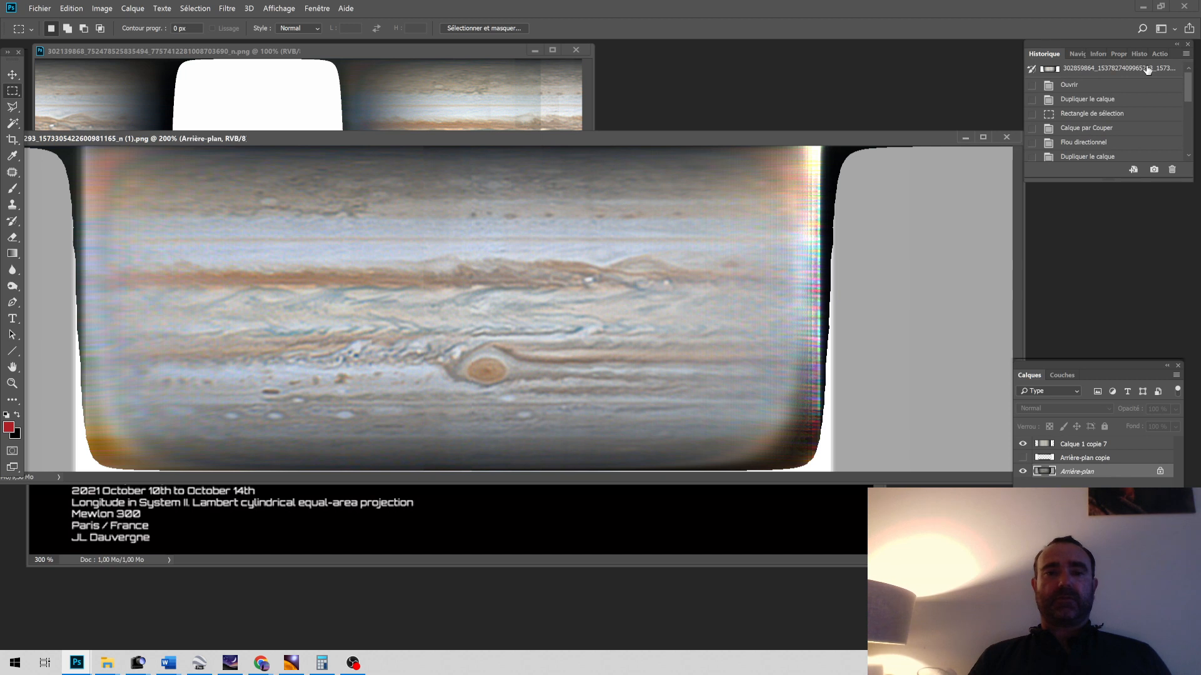
pyautogui.click(1148, 68)
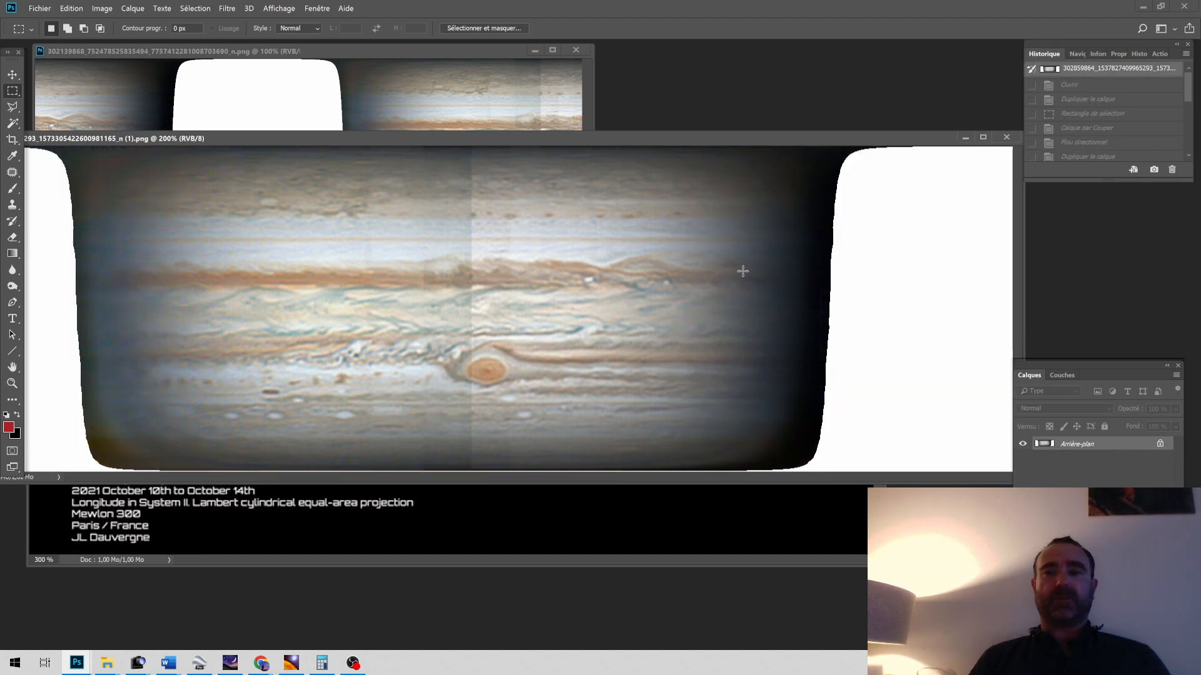
pyautogui.moveTo(1190, 93); pyautogui.dragTo(1191, 158)
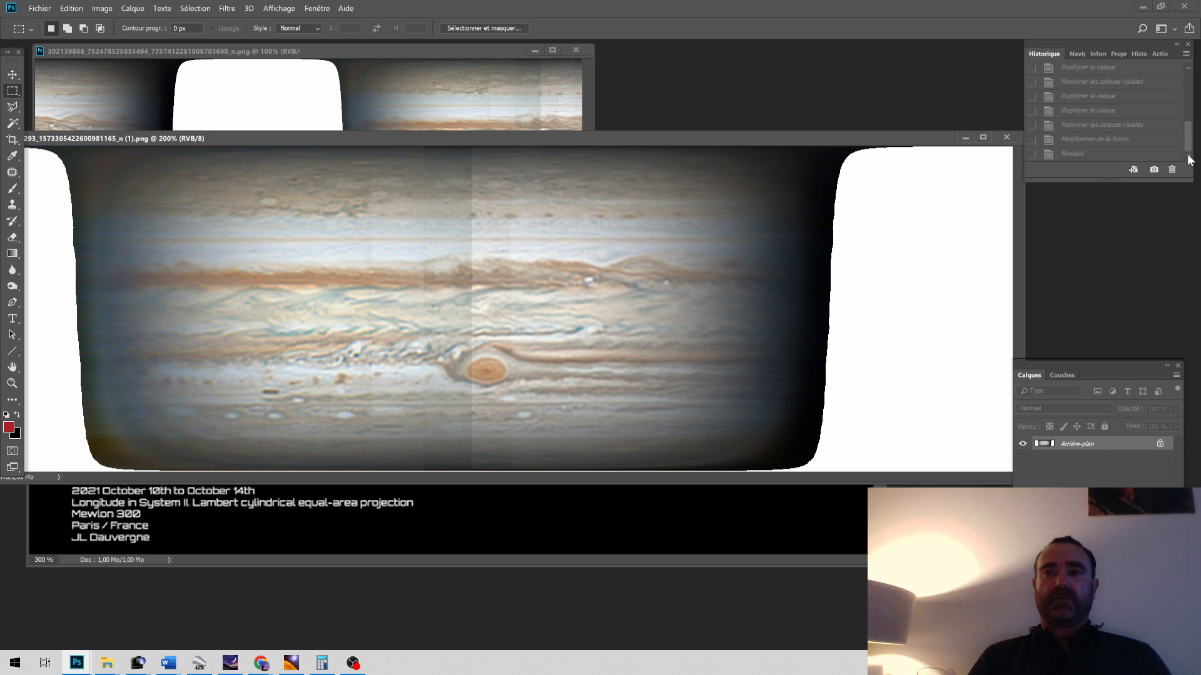
pyautogui.click(1123, 156)
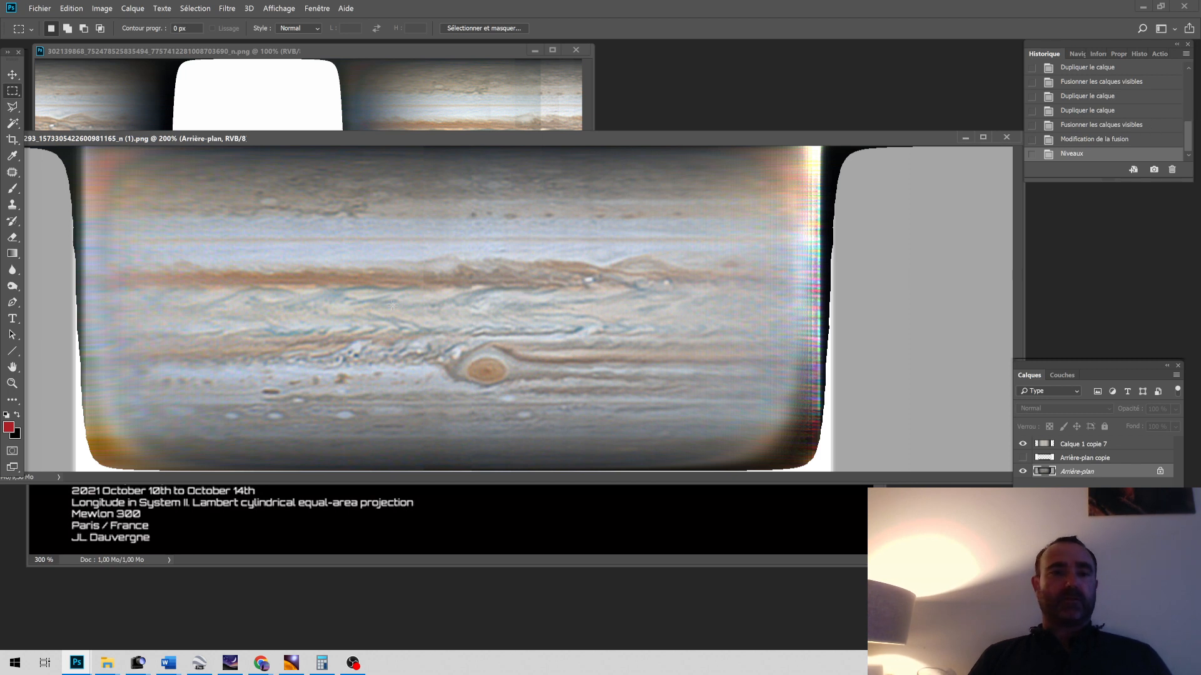
# Step: Patch over the Great Red Spot with neighbouring cloud bands using the Patch tool, and revert to the Levels history state
pyautogui.click(12, 172)
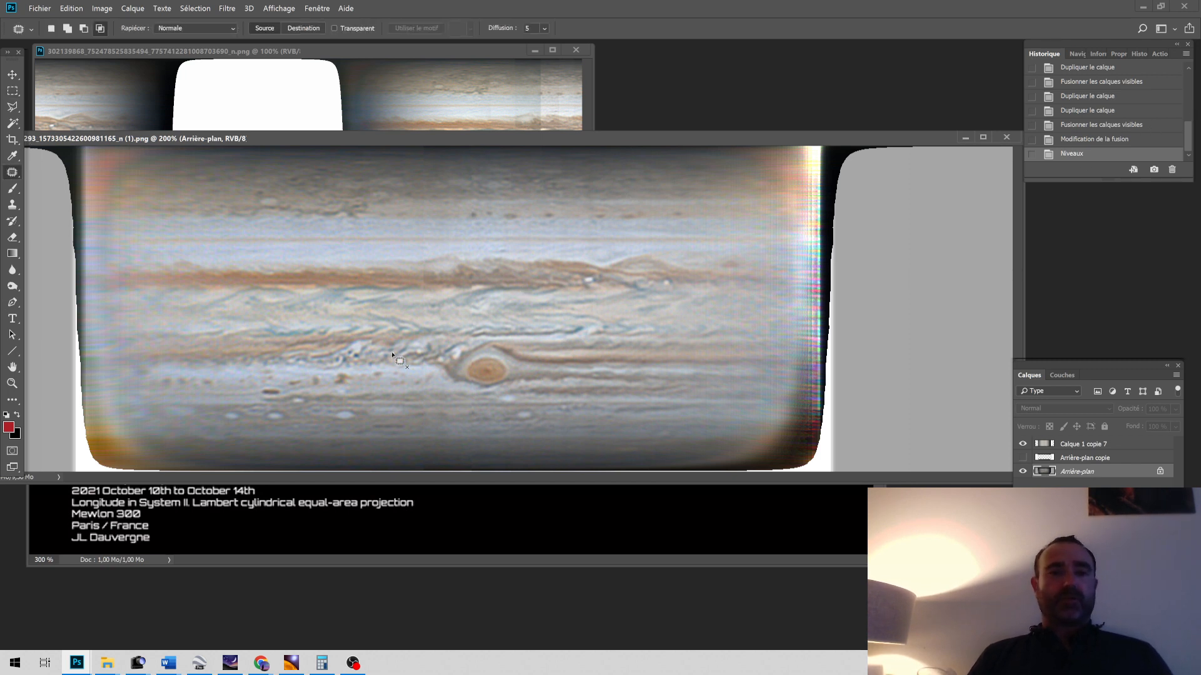
pyautogui.moveTo(460, 336)
pyautogui.mouseDown()
pyautogui.moveTo(442, 373)
pyautogui.moveTo(465, 397)
pyautogui.moveTo(552, 375)
pyautogui.moveTo(486, 338)
pyautogui.moveTo(511, 371)
pyautogui.moveTo(581, 371)
pyautogui.mouseUp()
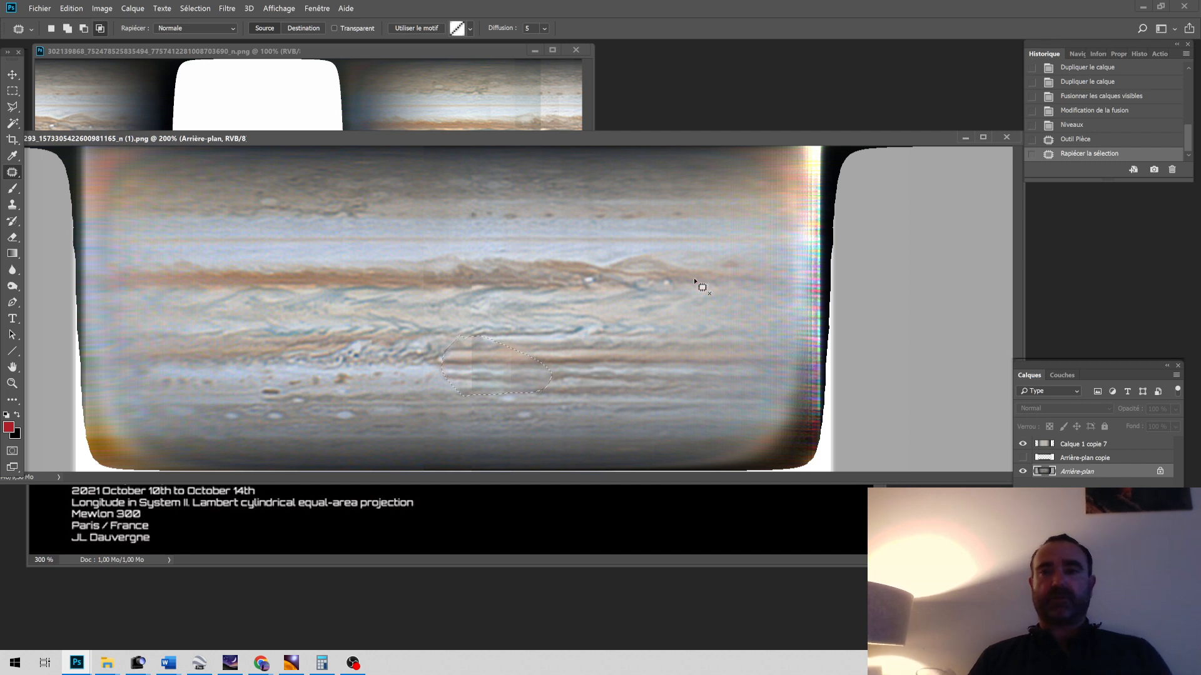
pyautogui.click(1062, 125)
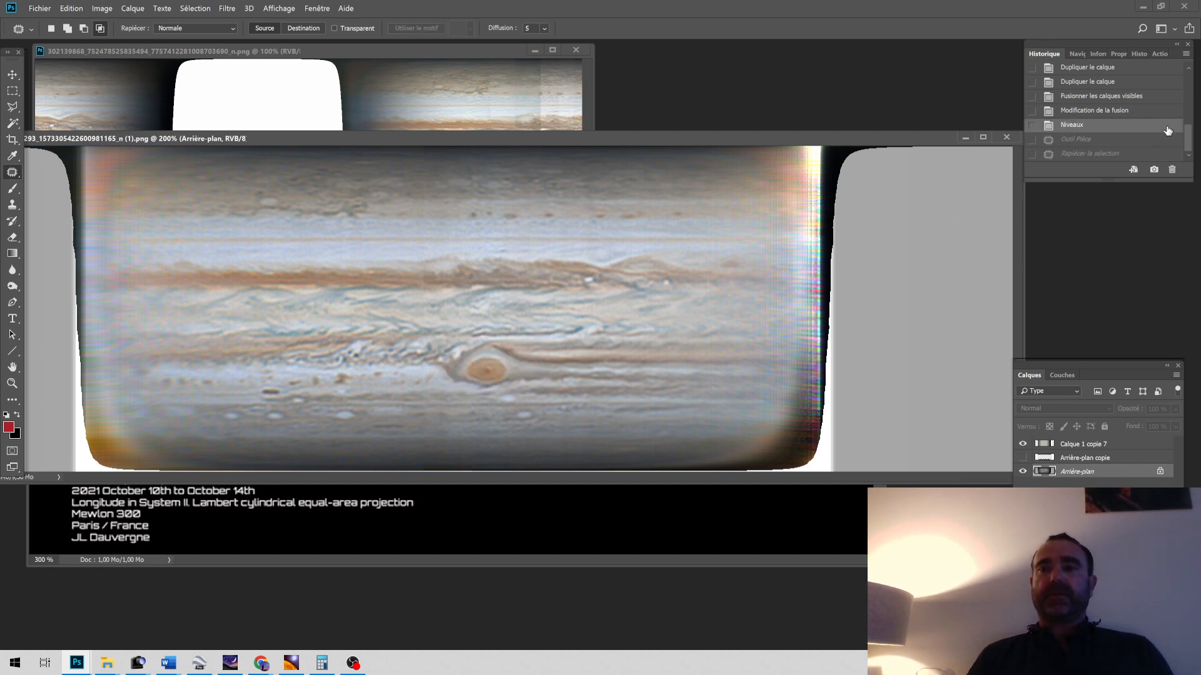
# Step: Compare the opening snapshot of the map with the patched history state, finishing on the opening snapshot
pyautogui.scroll(5, 1192, 144)
pyautogui.click(1165, 69)
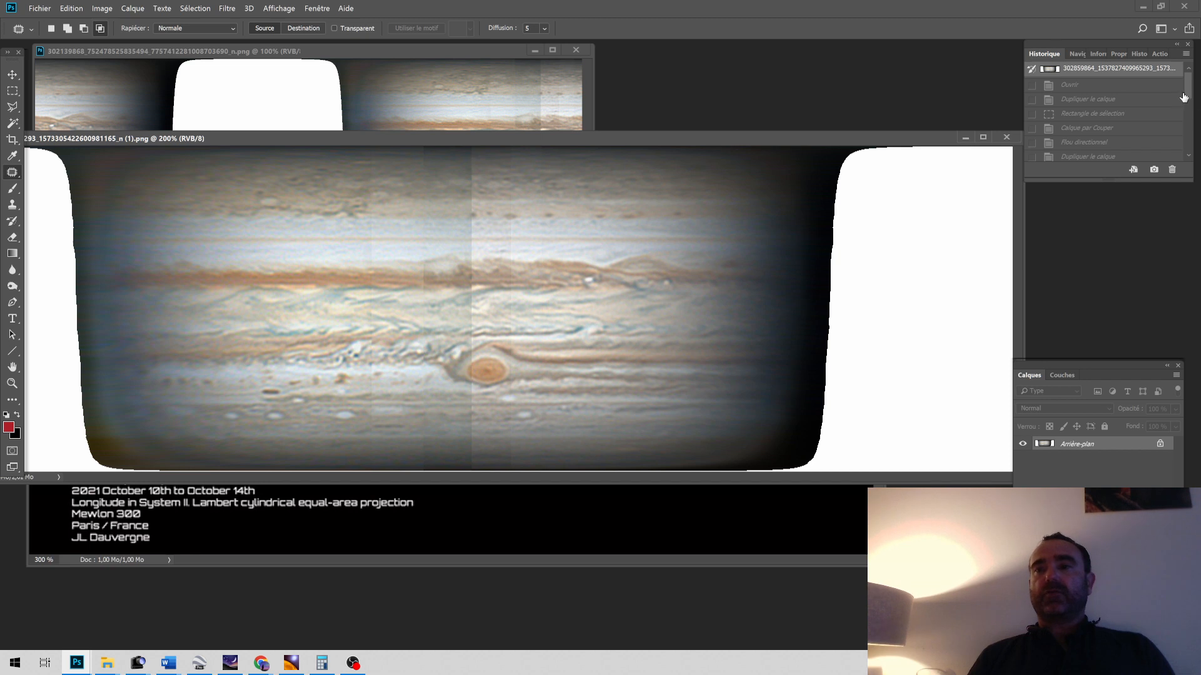
pyautogui.moveTo(1187, 94); pyautogui.dragTo(1183, 161)
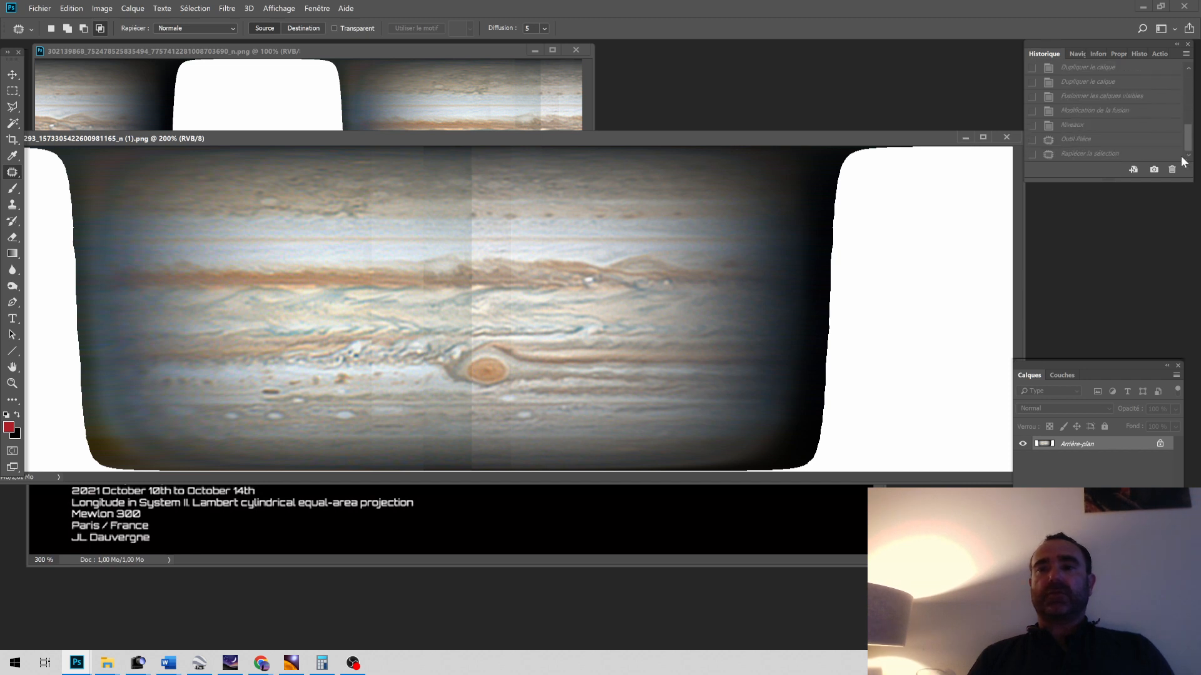
pyautogui.click(1142, 155)
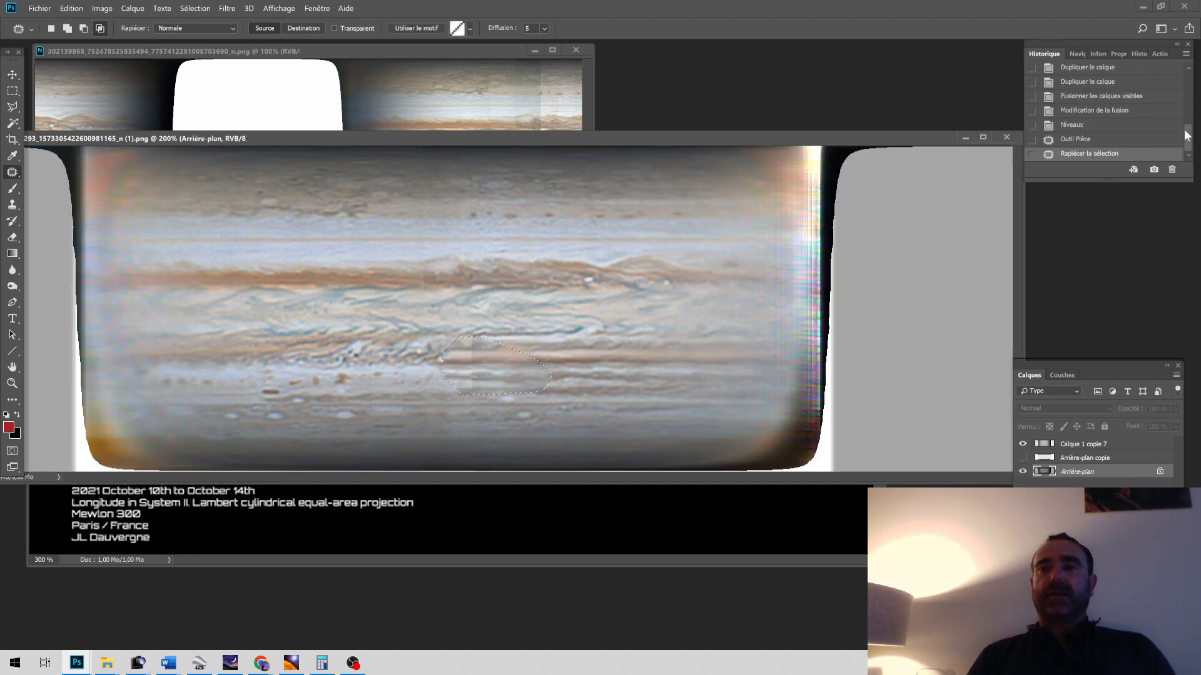
pyautogui.moveTo(1188, 134); pyautogui.dragTo(1186, 75)
pyautogui.click(1157, 69)
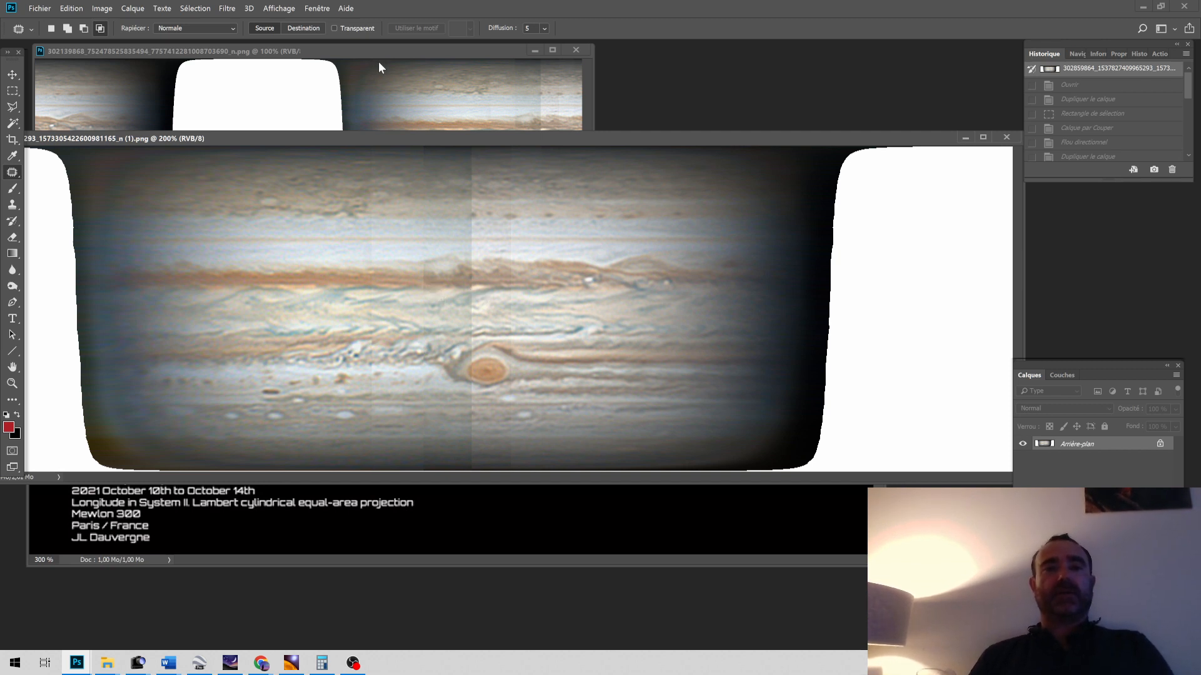
# Step: Return to the history state with the Division blend mode applied and hide the background layer to isolate the blurred layer
pyautogui.click(11, 93)
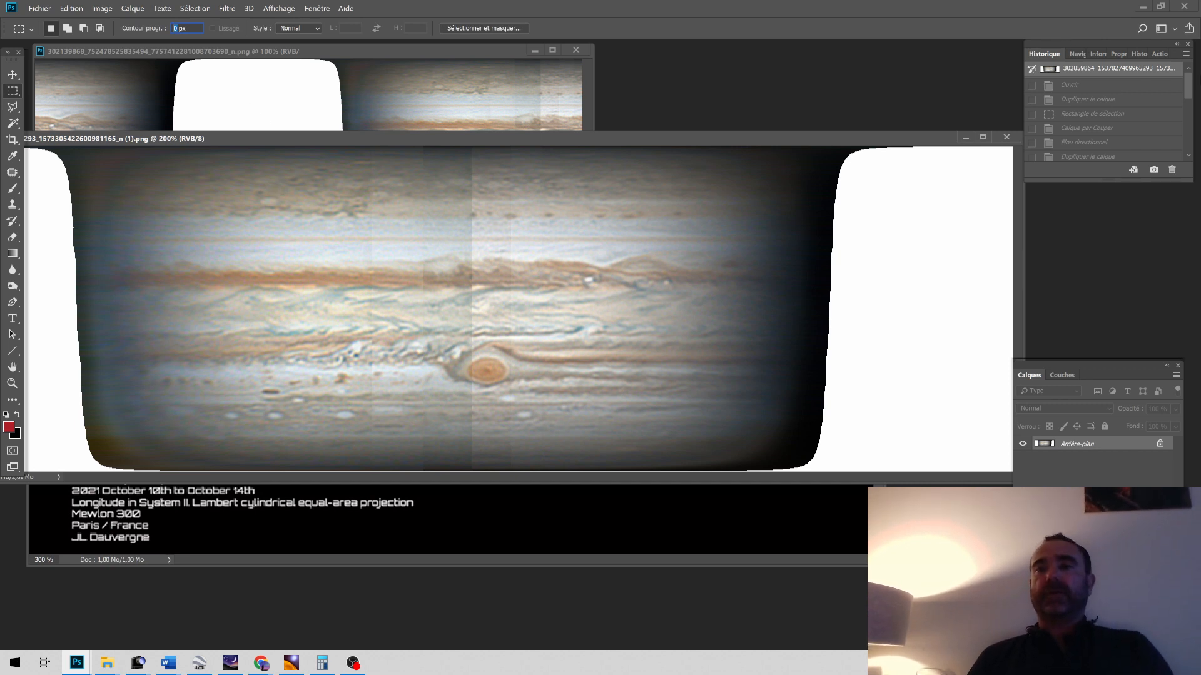
pyautogui.scroll(-2, 1113, 107)
pyautogui.click(1107, 116)
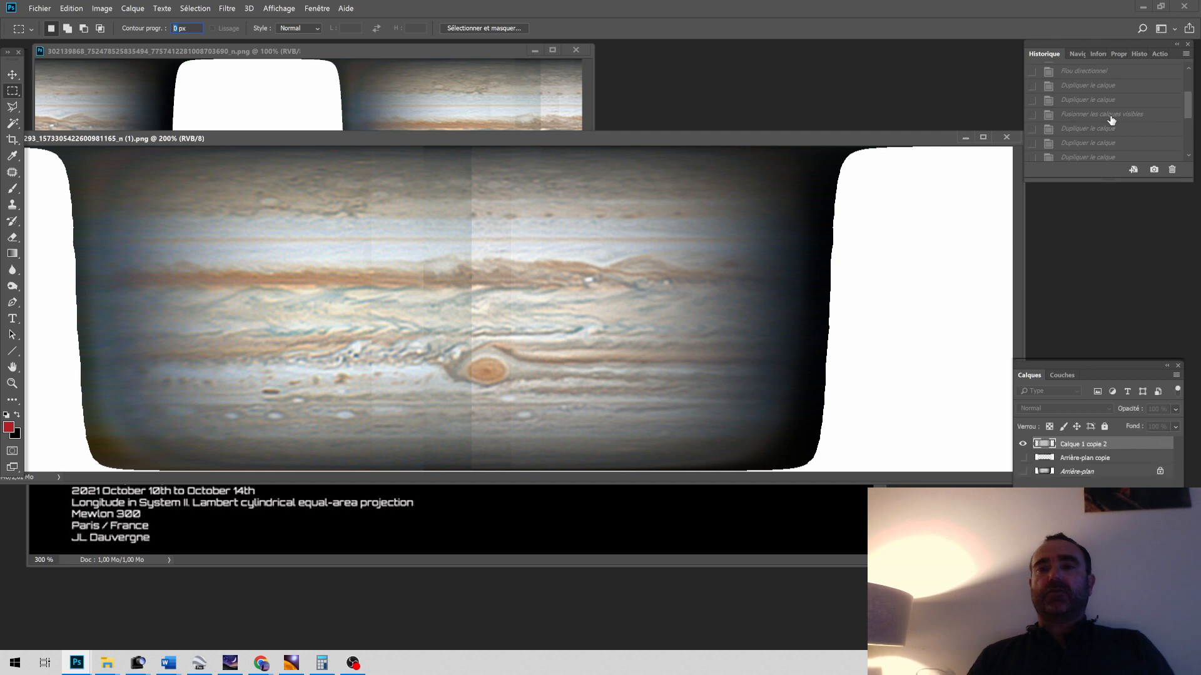
pyautogui.scroll(-3, 1191, 110)
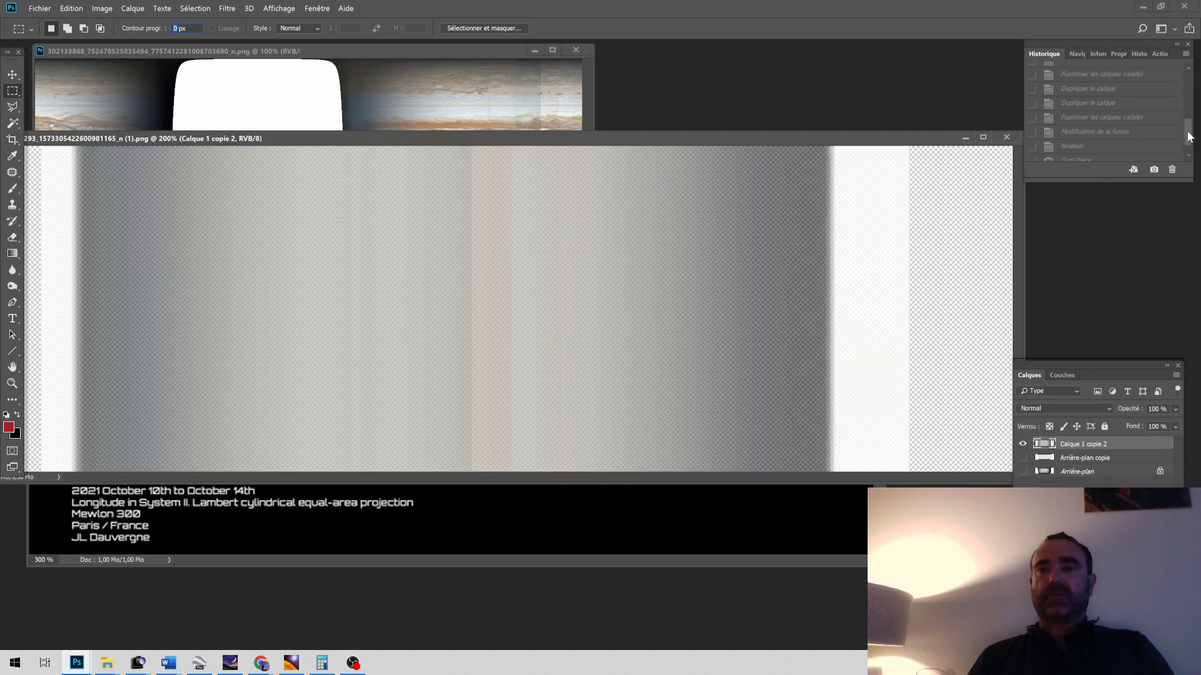
pyautogui.click(1133, 130)
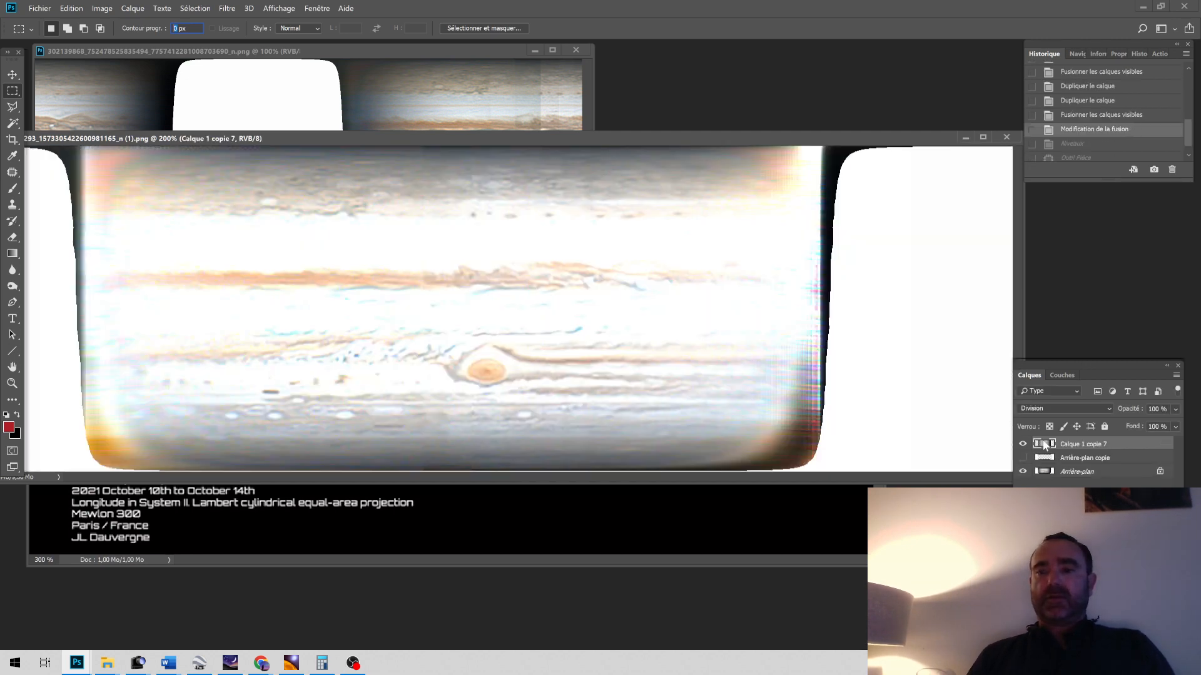
pyautogui.click(1023, 472)
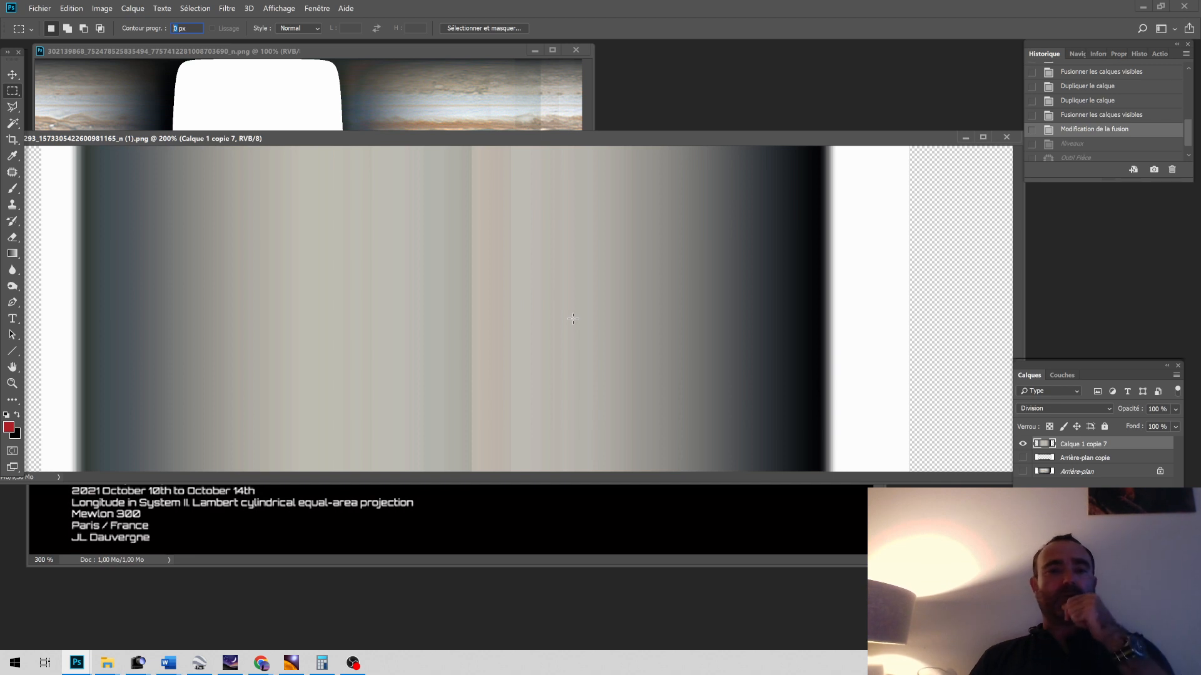
pyautogui.click(226, 8)
pyautogui.moveTo(278, 174)
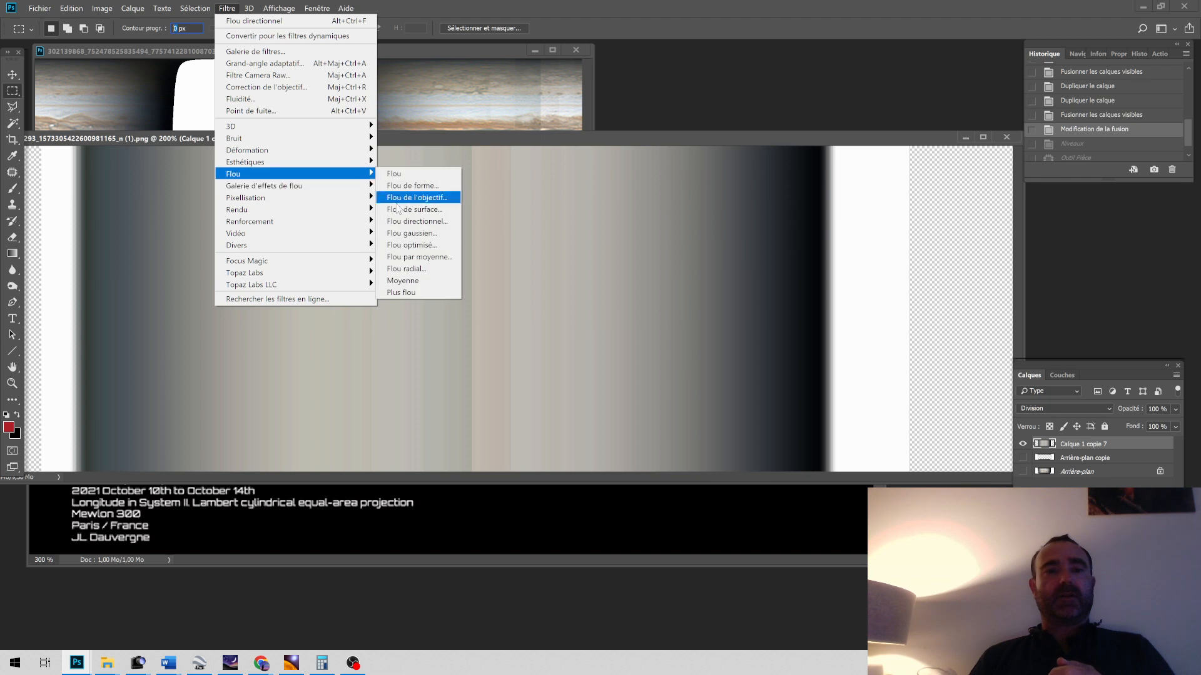
pyautogui.click(410, 234)
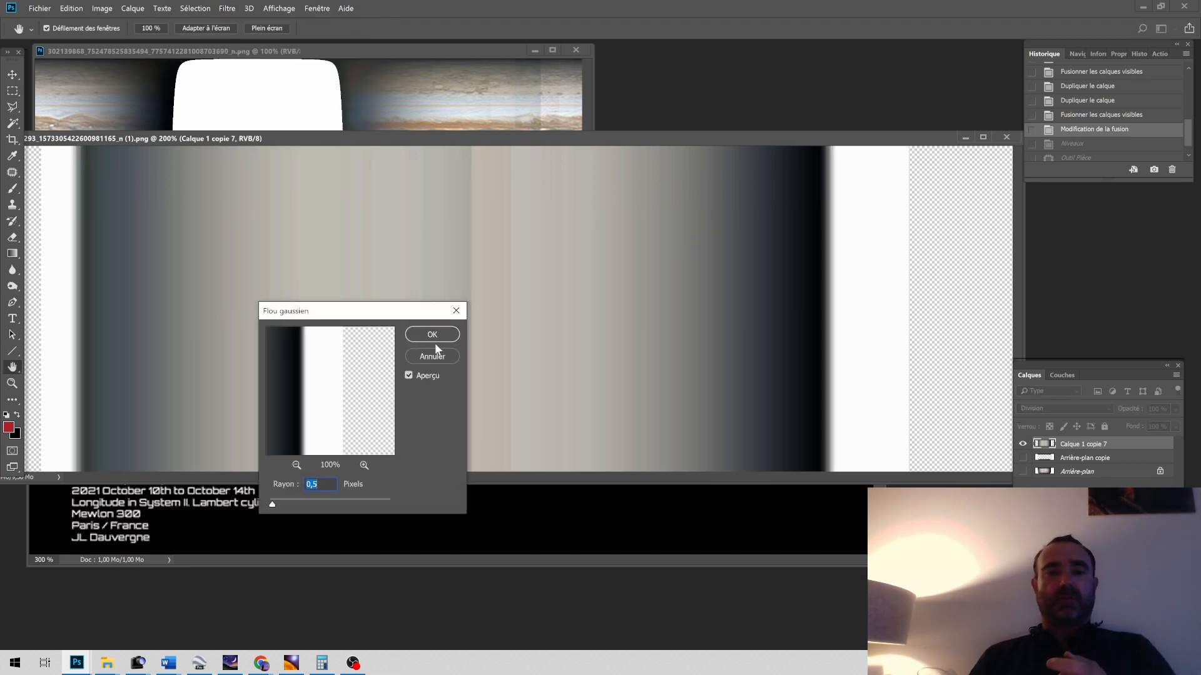
pyautogui.click(434, 361)
# Step: Apply a Motion Blur with angle 0° and distance 23 pixels to the Division layer, and show the background layer again
pyautogui.click(226, 9)
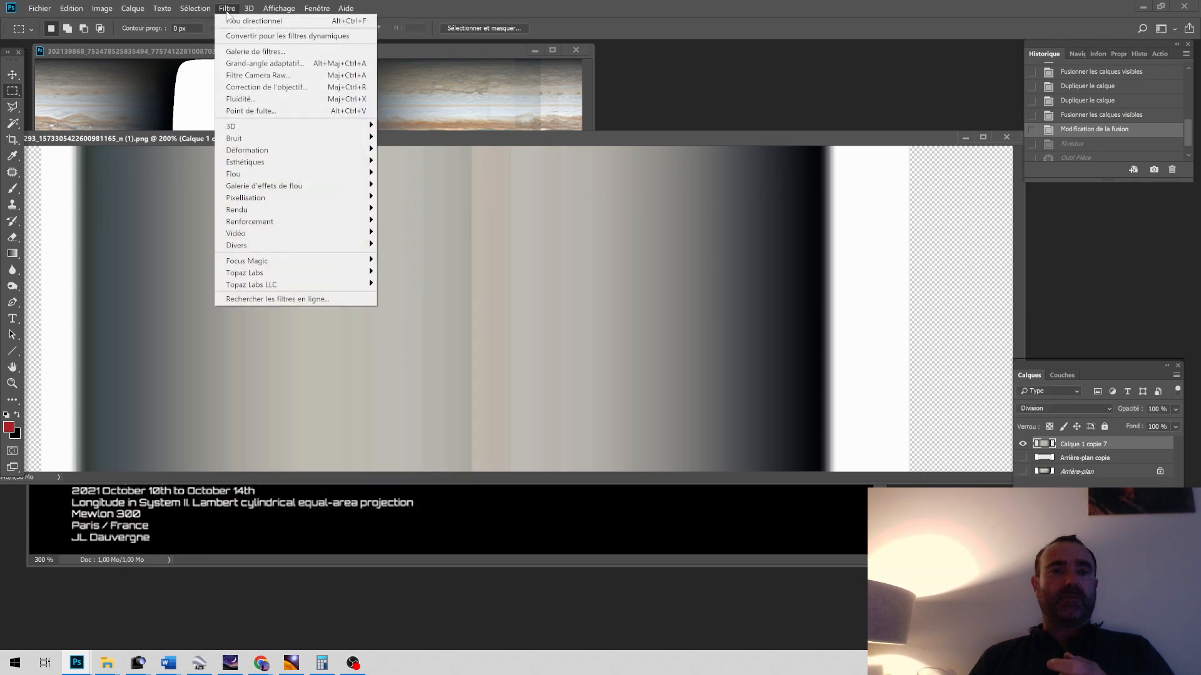
pyautogui.moveTo(282, 174)
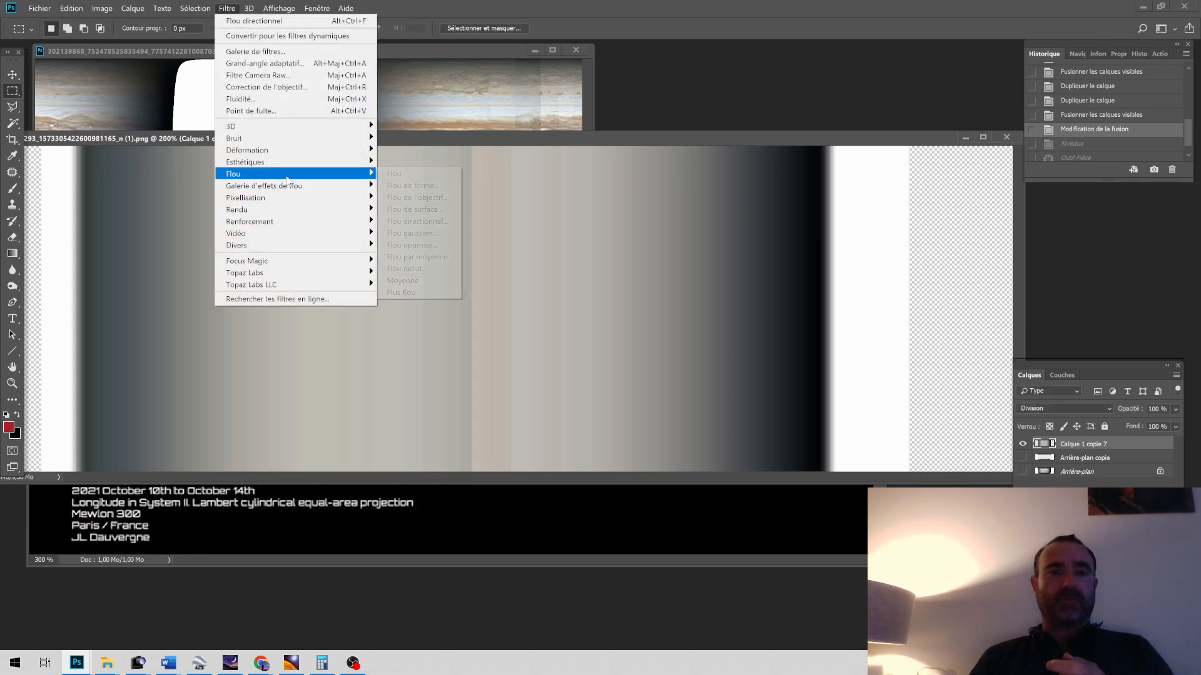
pyautogui.click(445, 225)
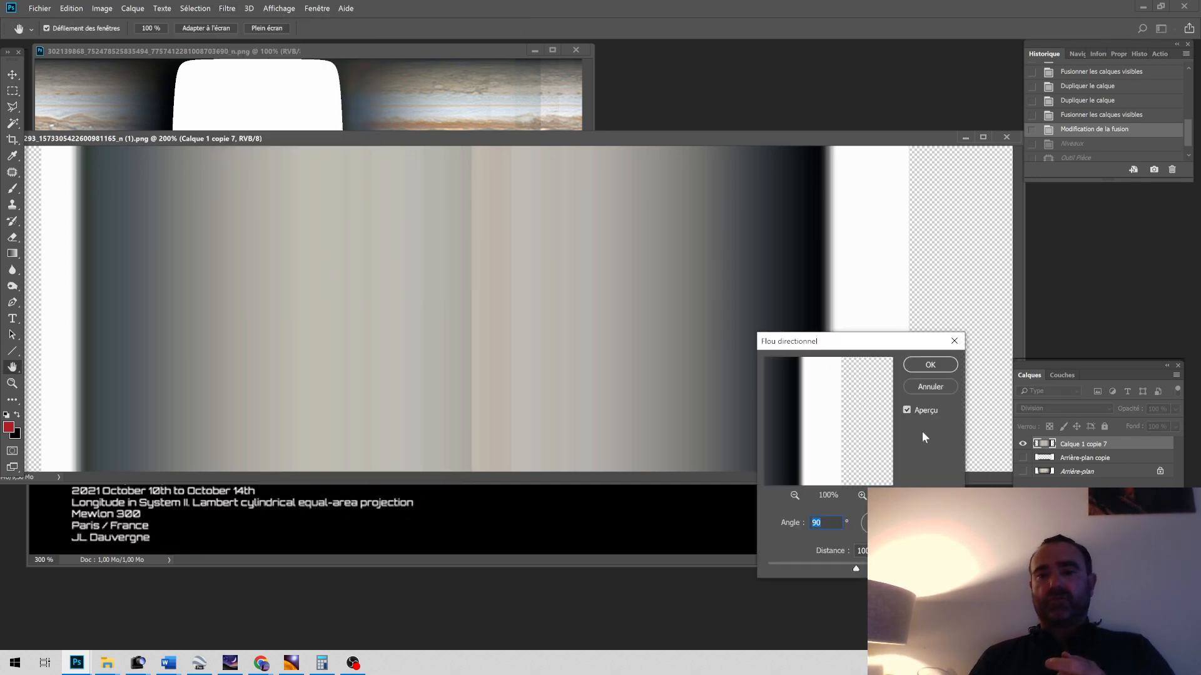
pyautogui.write('0')
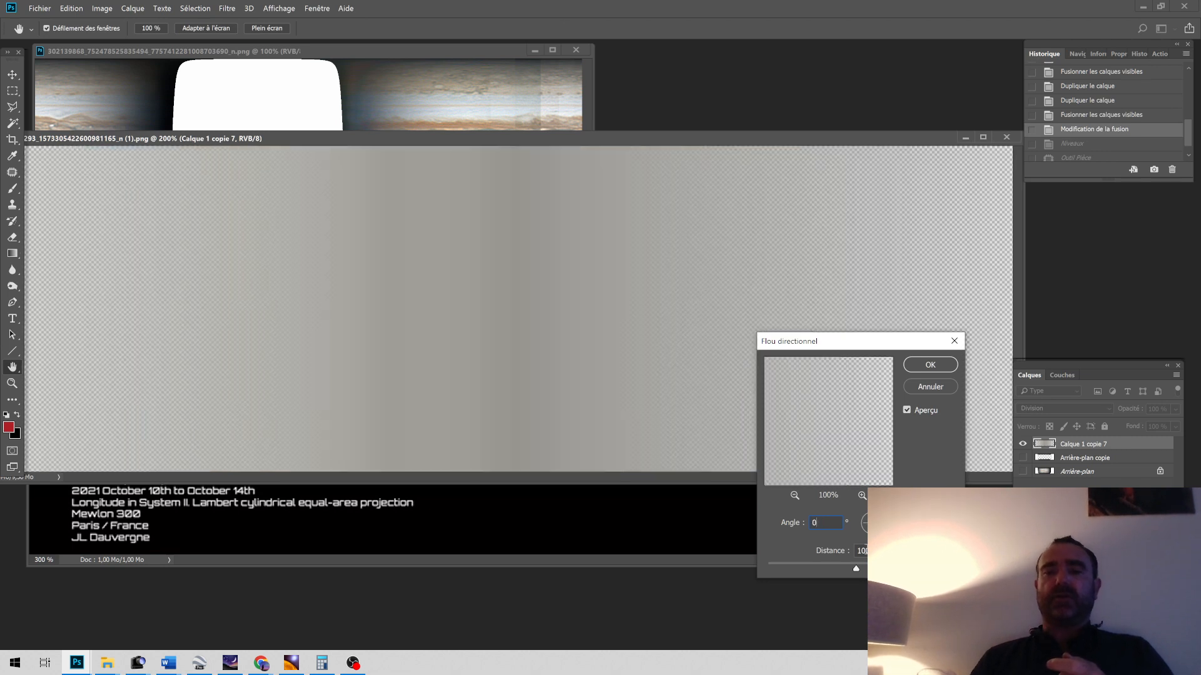
pyautogui.press('Tab')
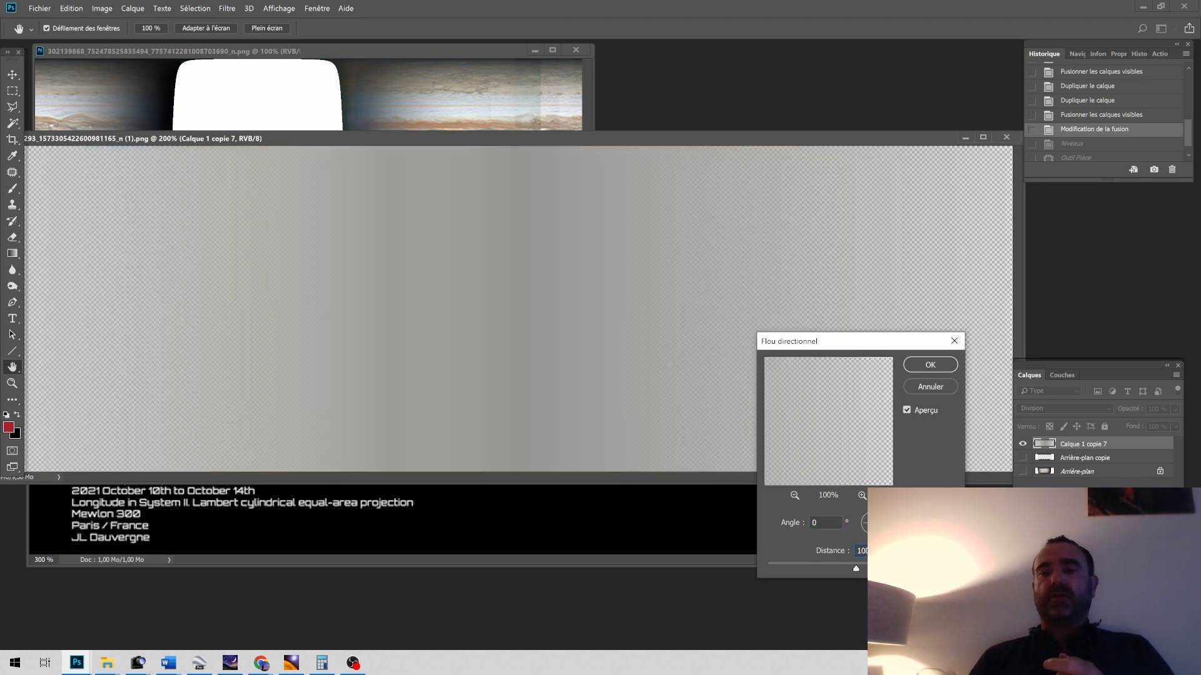
pyautogui.write('2')
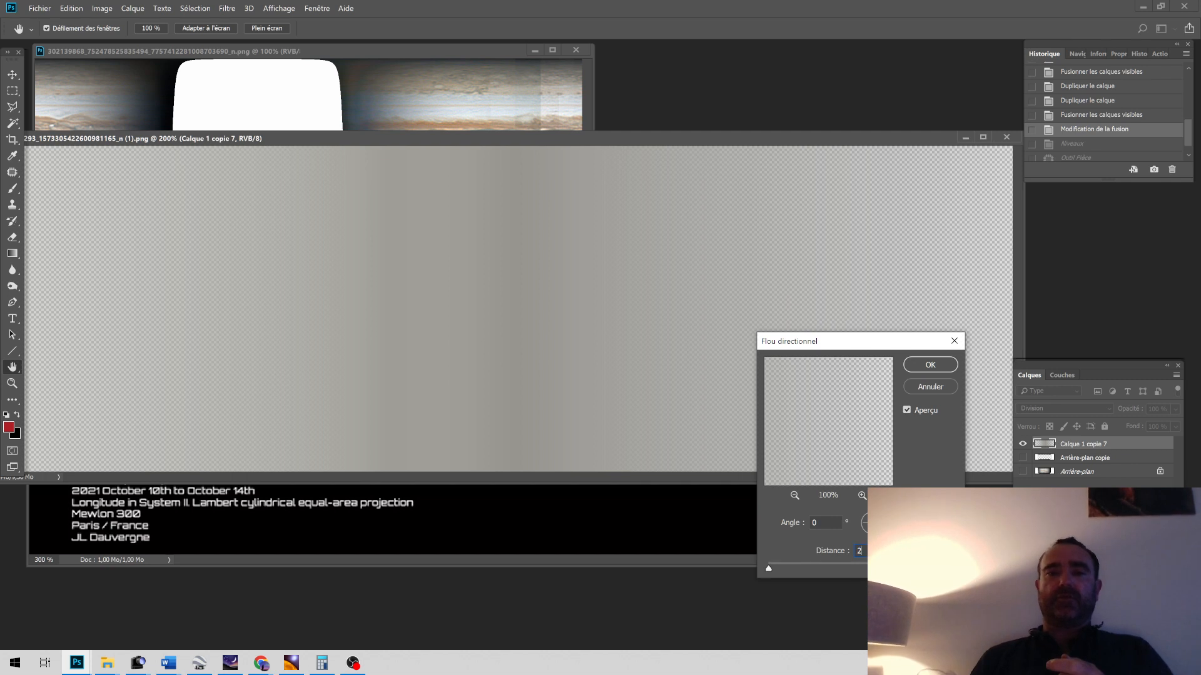
pyautogui.write('3')
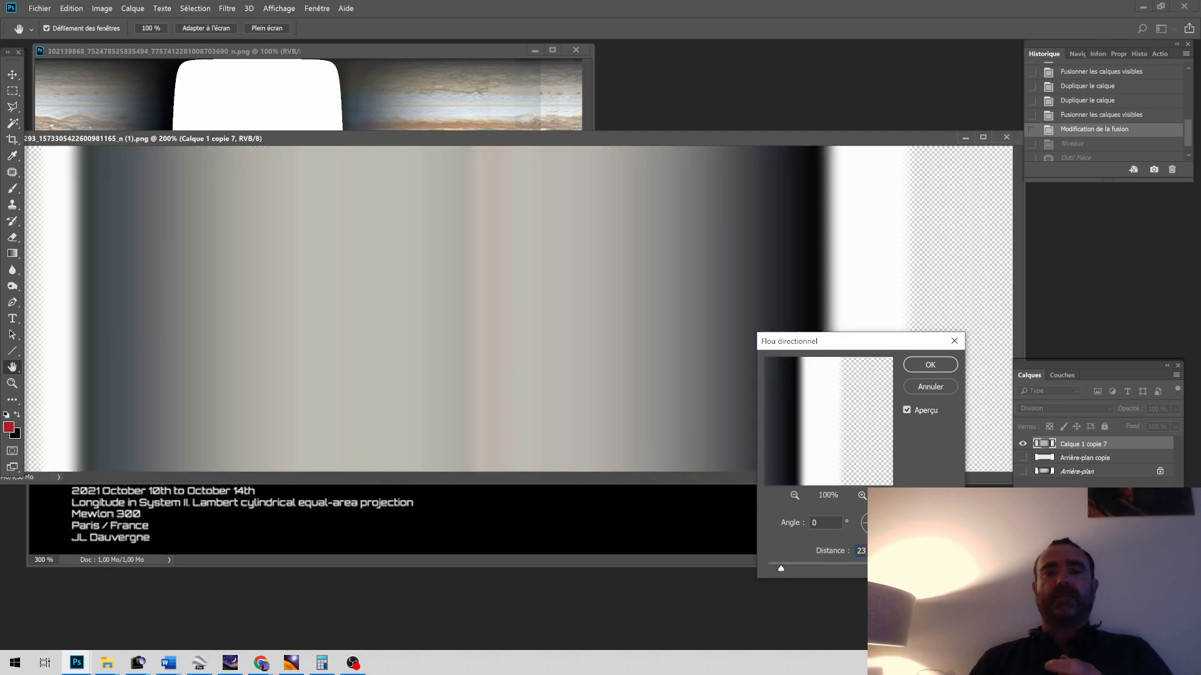
pyautogui.click(931, 366)
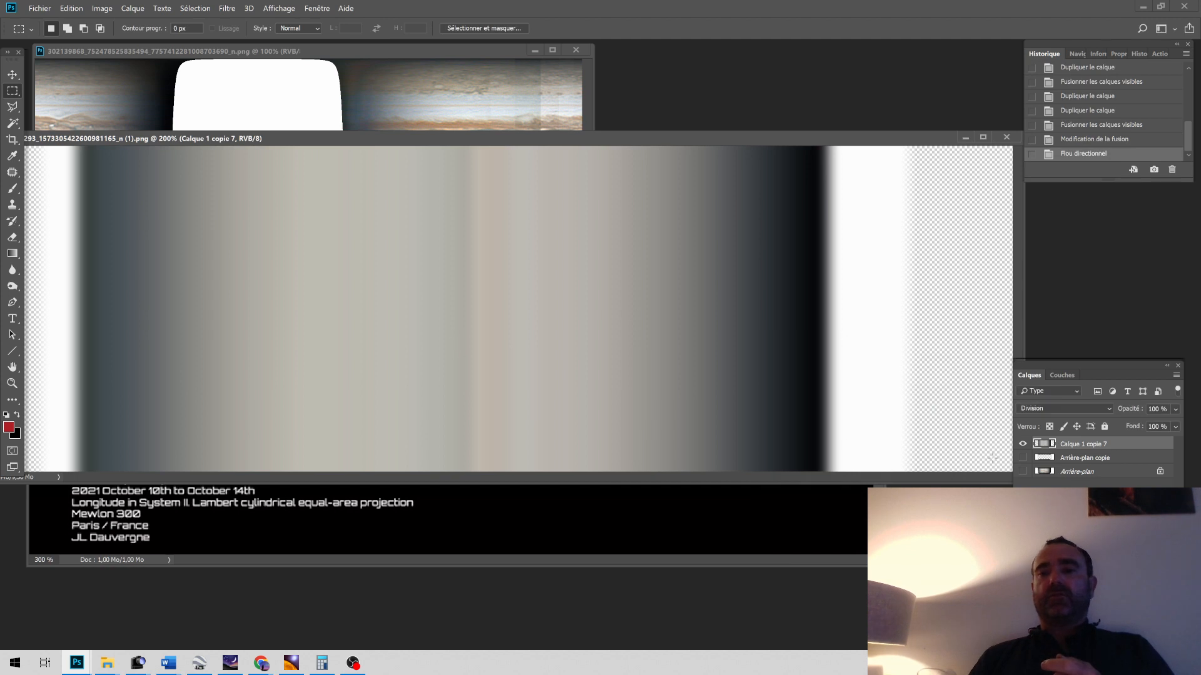
pyautogui.click(1023, 472)
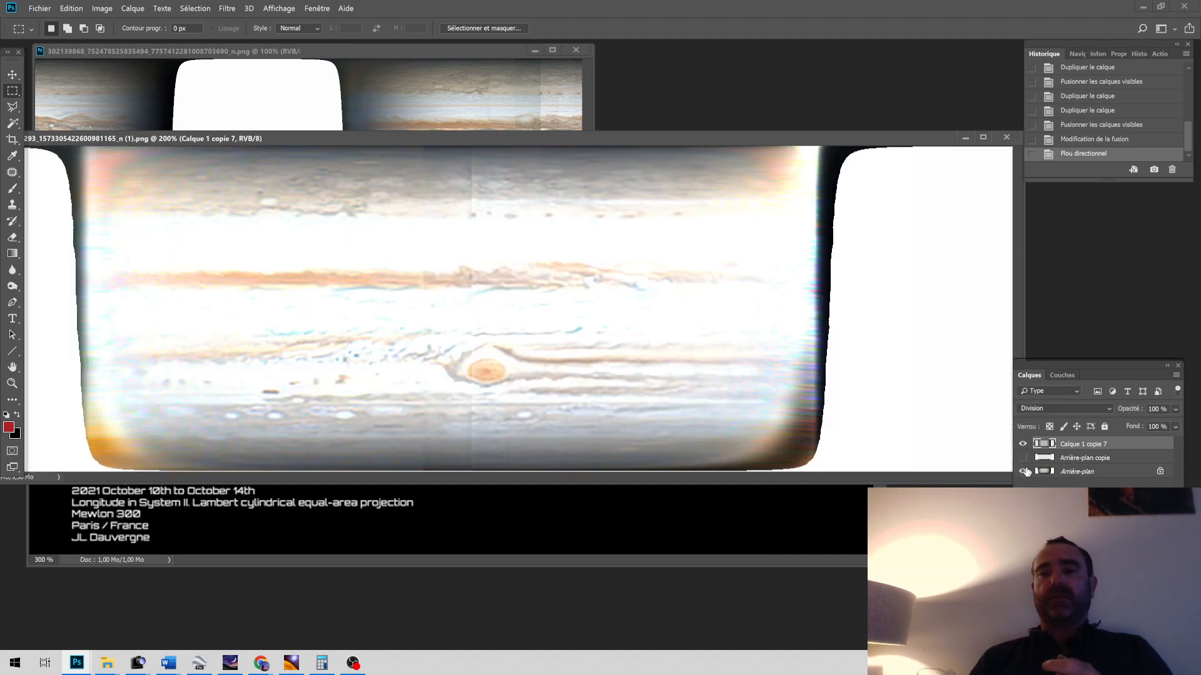
# Step: Preview the background layer with its Levels output white lowered to 160, and cancel the adjustment
pyautogui.click(1070, 474)
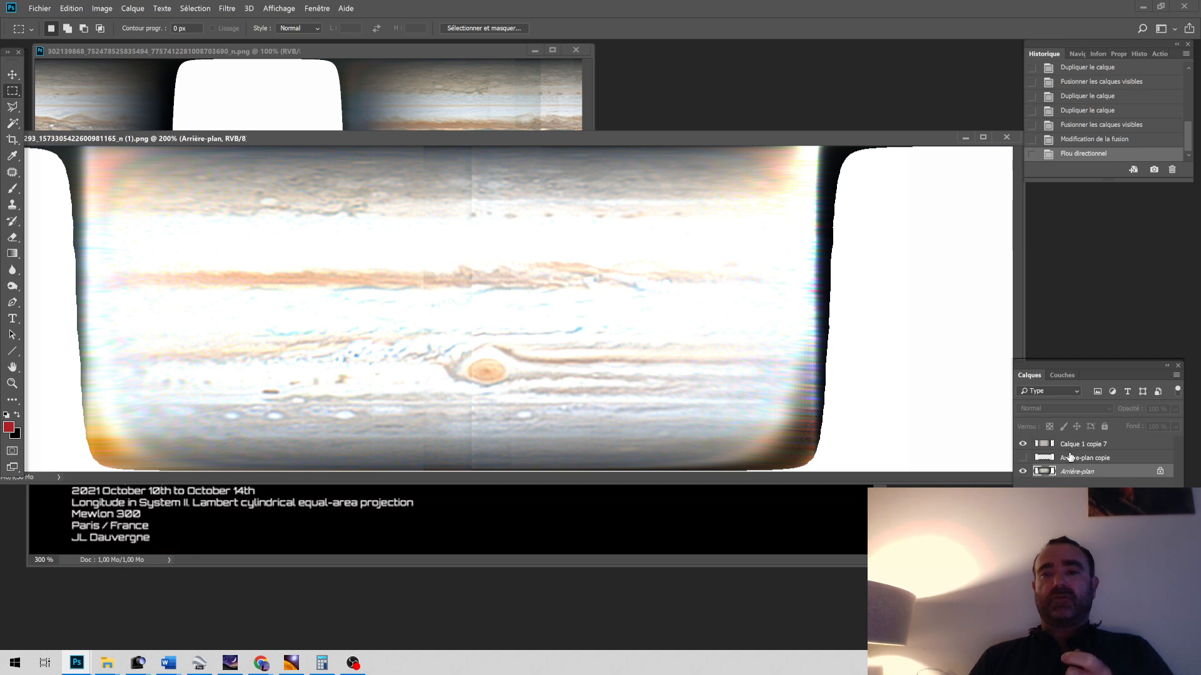
pyautogui.hotkey('ctrl', 'l')
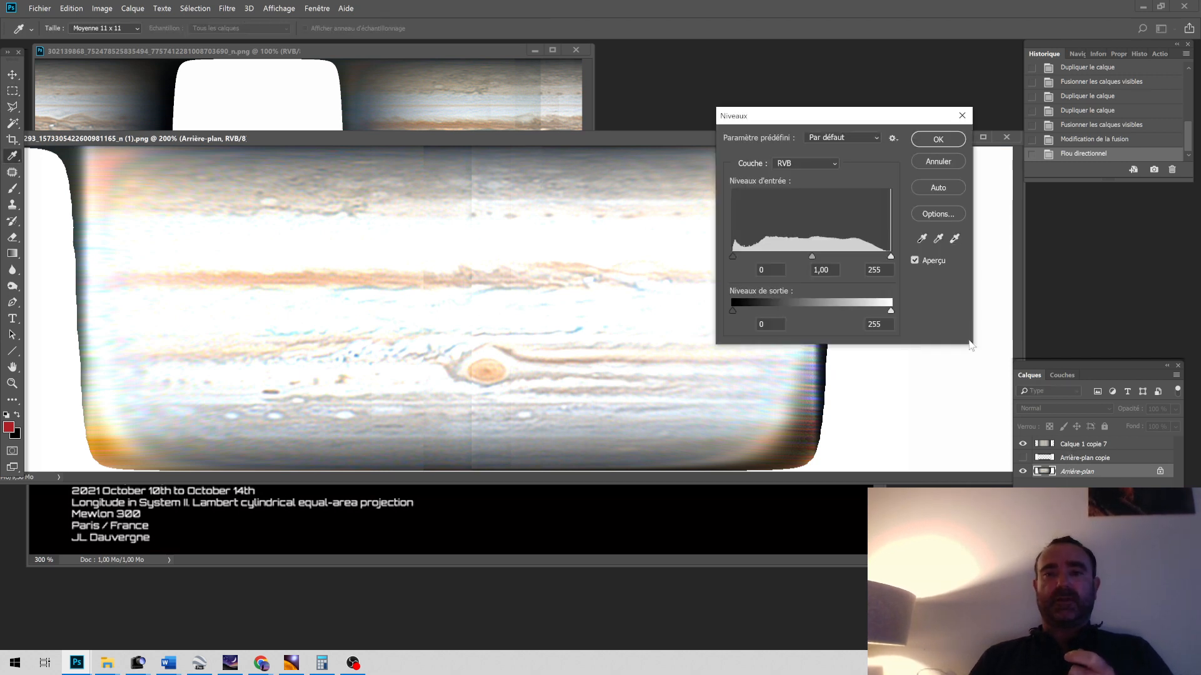
pyautogui.moveTo(889, 310); pyautogui.dragTo(833, 309)
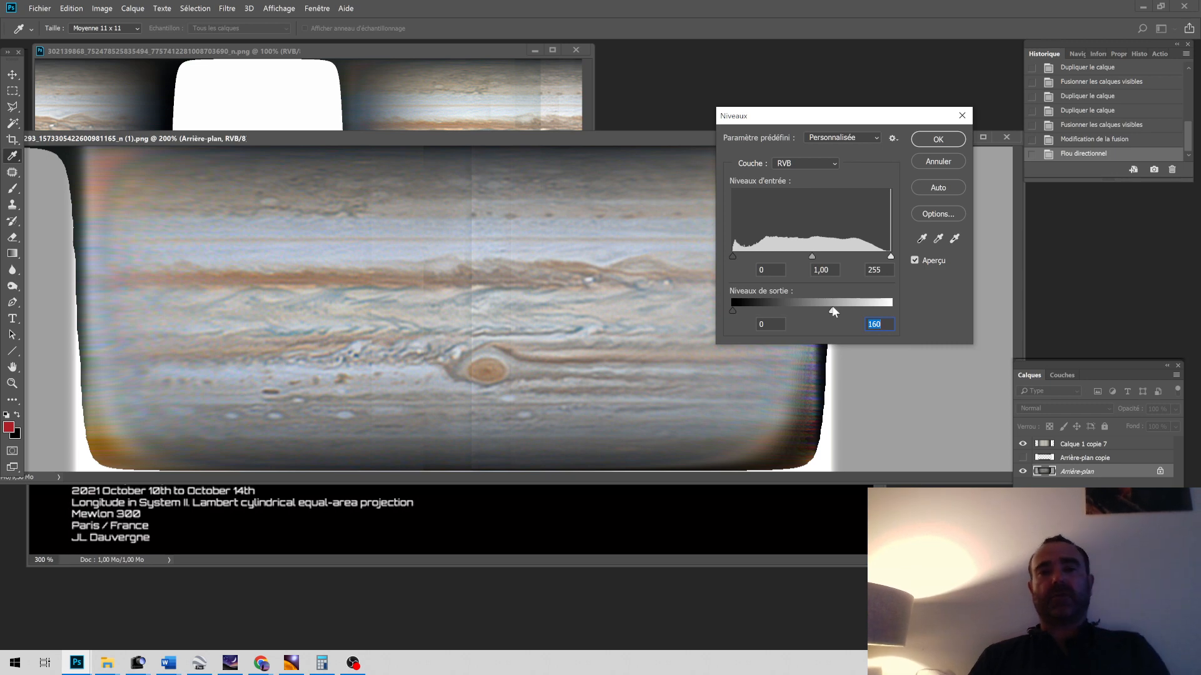
pyautogui.click(944, 161)
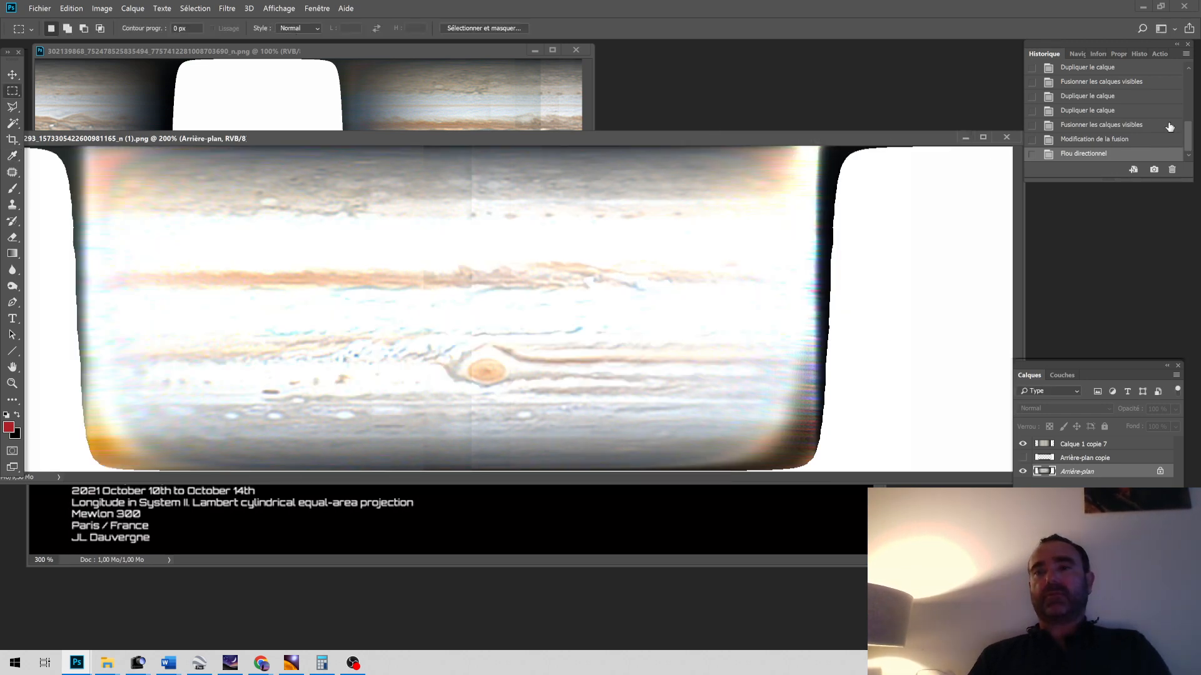
# Step: Revert the map to its opening snapshot, duplicate the background layer and hide the original background
pyautogui.click(1123, 96)
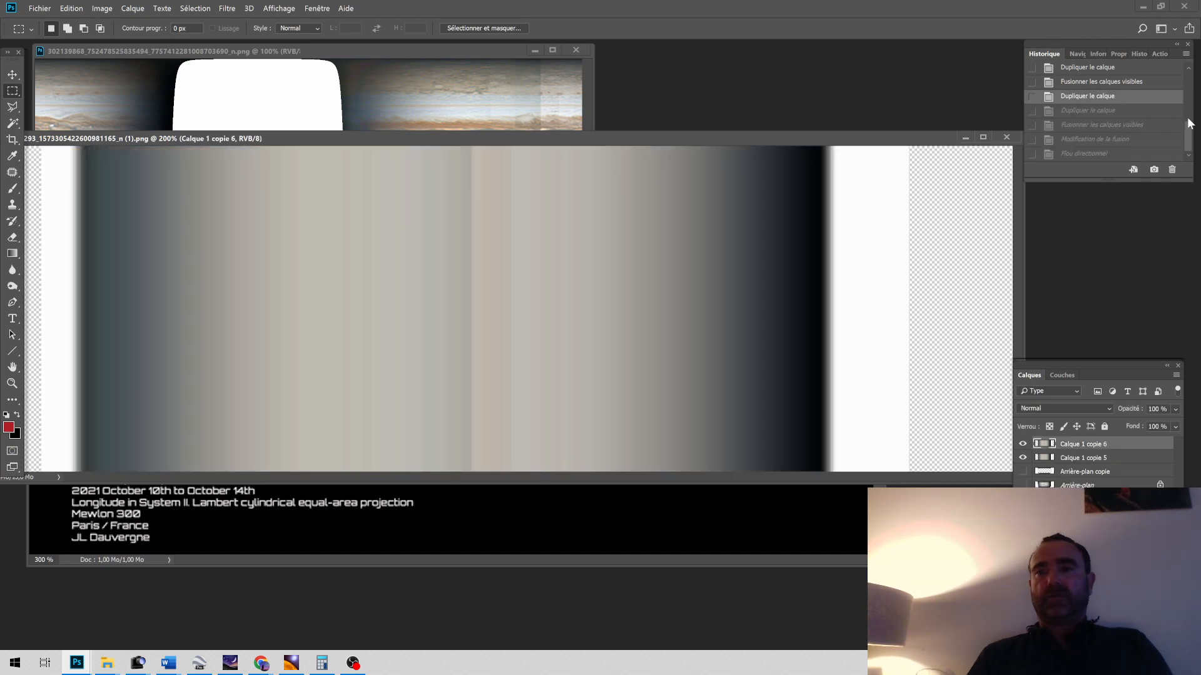
pyautogui.moveTo(1193, 140); pyautogui.dragTo(1187, 75)
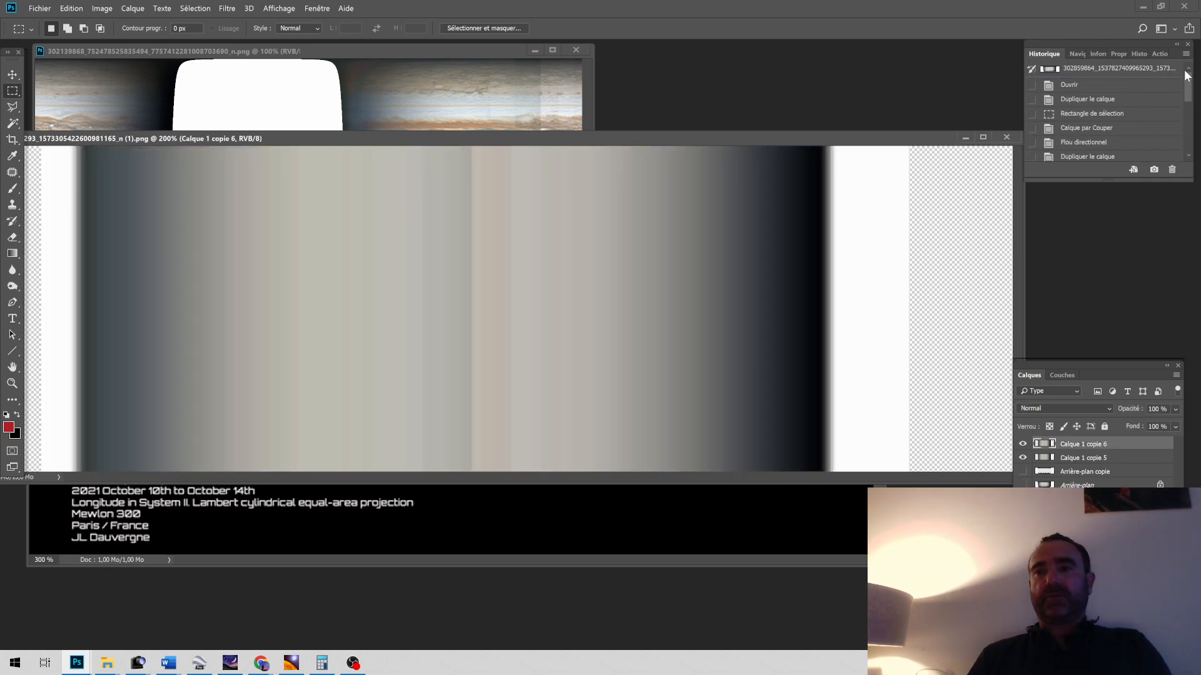
pyautogui.click(1146, 71)
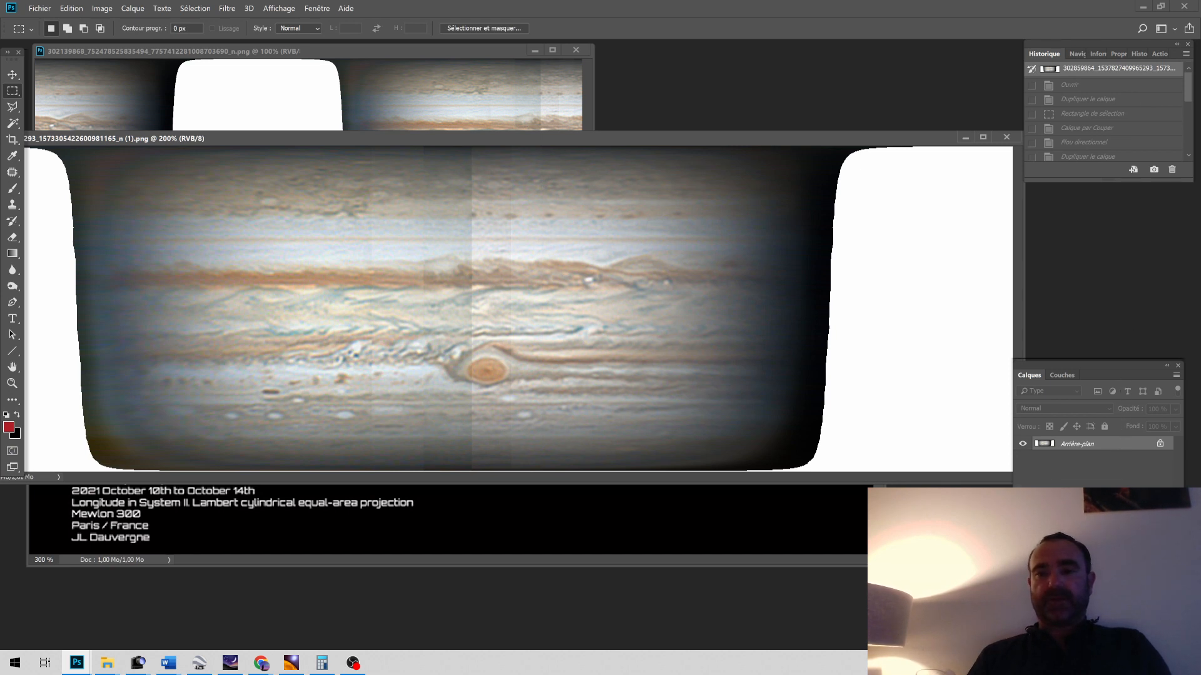
pyautogui.hotkey('ctrl', 'j')
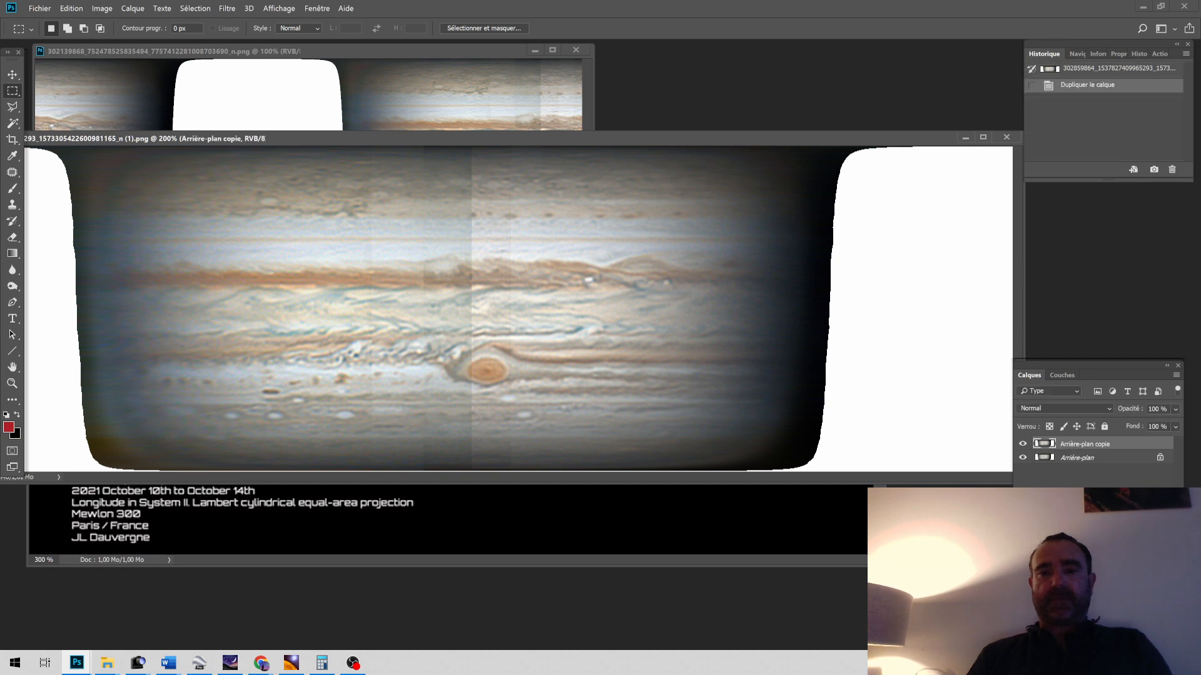
pyautogui.click(1022, 459)
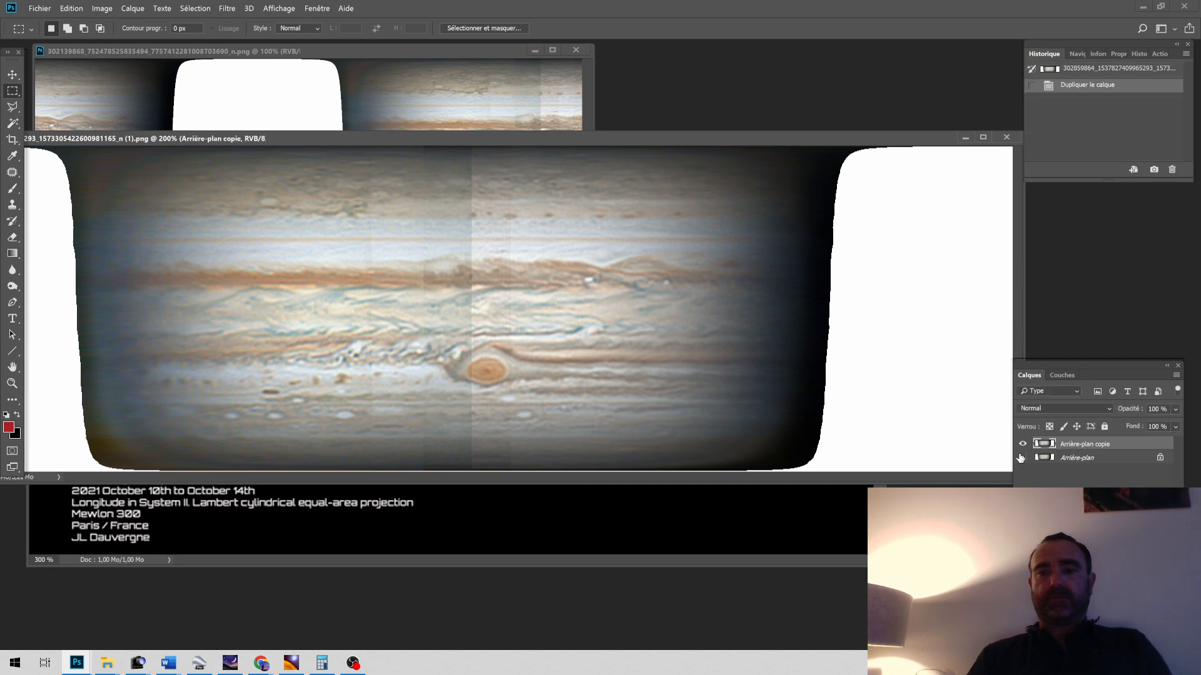
# Step: Try to patch the Great Red Spot with the cloud bands east of it, undo the patch and outline the spot again
pyautogui.click(12, 176)
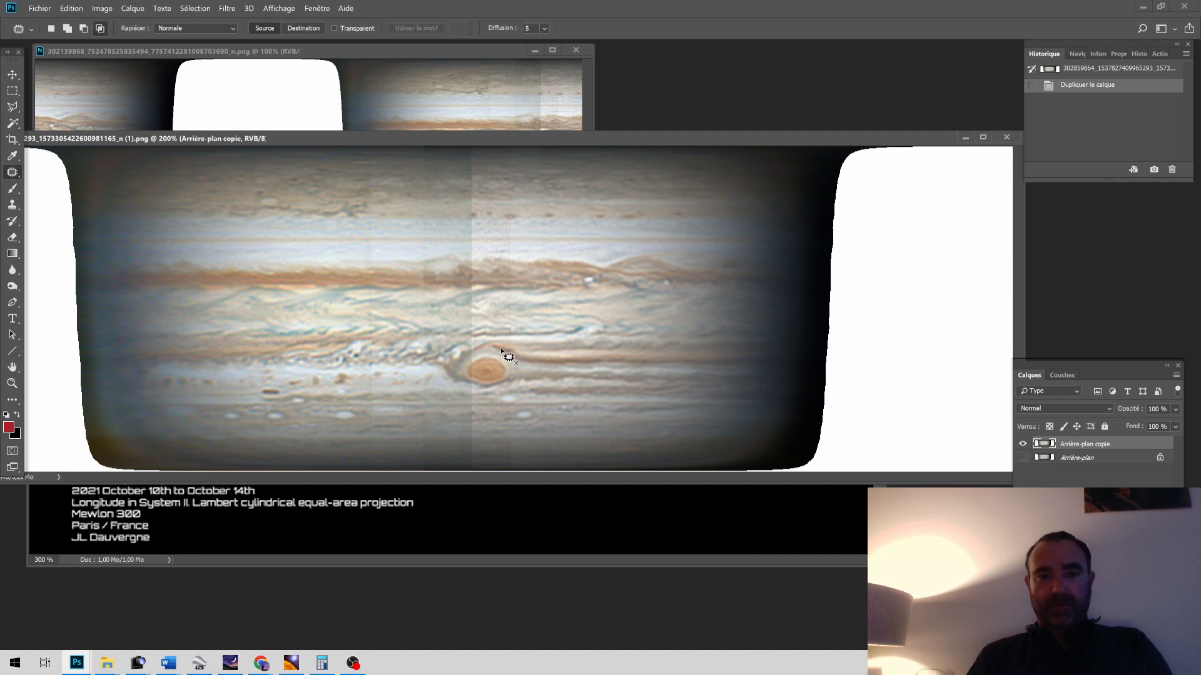
pyautogui.moveTo(494, 351)
pyautogui.mouseDown()
pyautogui.moveTo(451, 369)
pyautogui.moveTo(505, 385)
pyautogui.moveTo(520, 371)
pyautogui.moveTo(502, 355)
pyautogui.moveTo(492, 364)
pyautogui.moveTo(598, 376)
pyautogui.mouseUp()
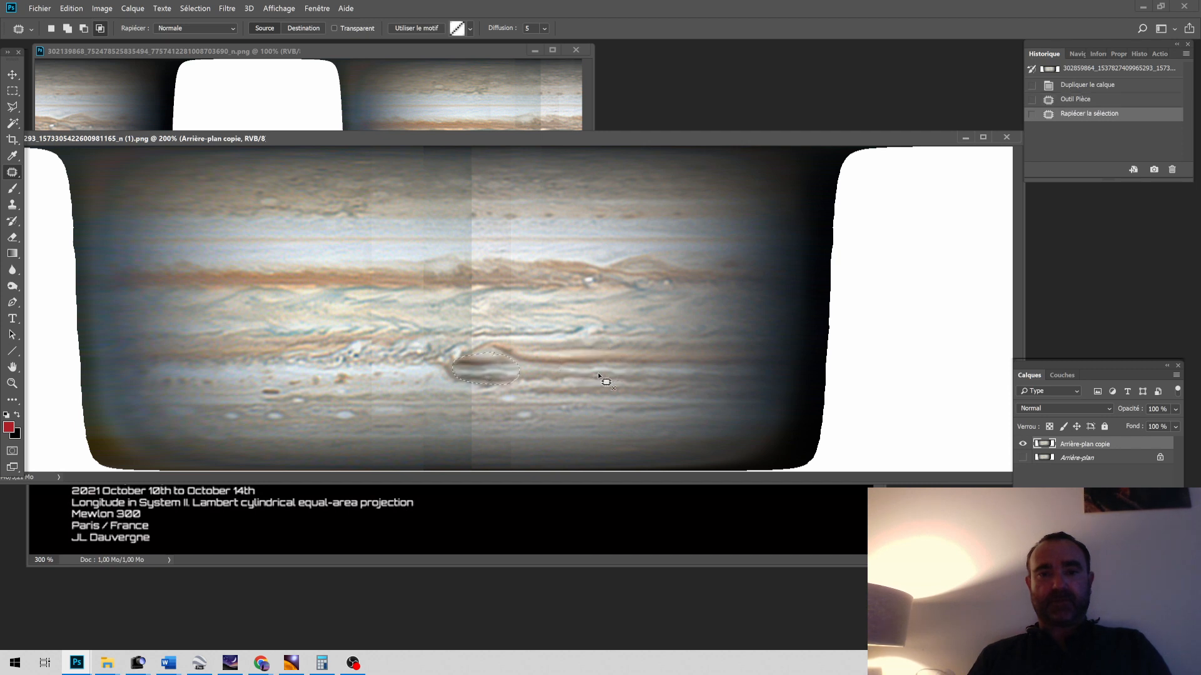
pyautogui.hotkey('ctrl', 'z')
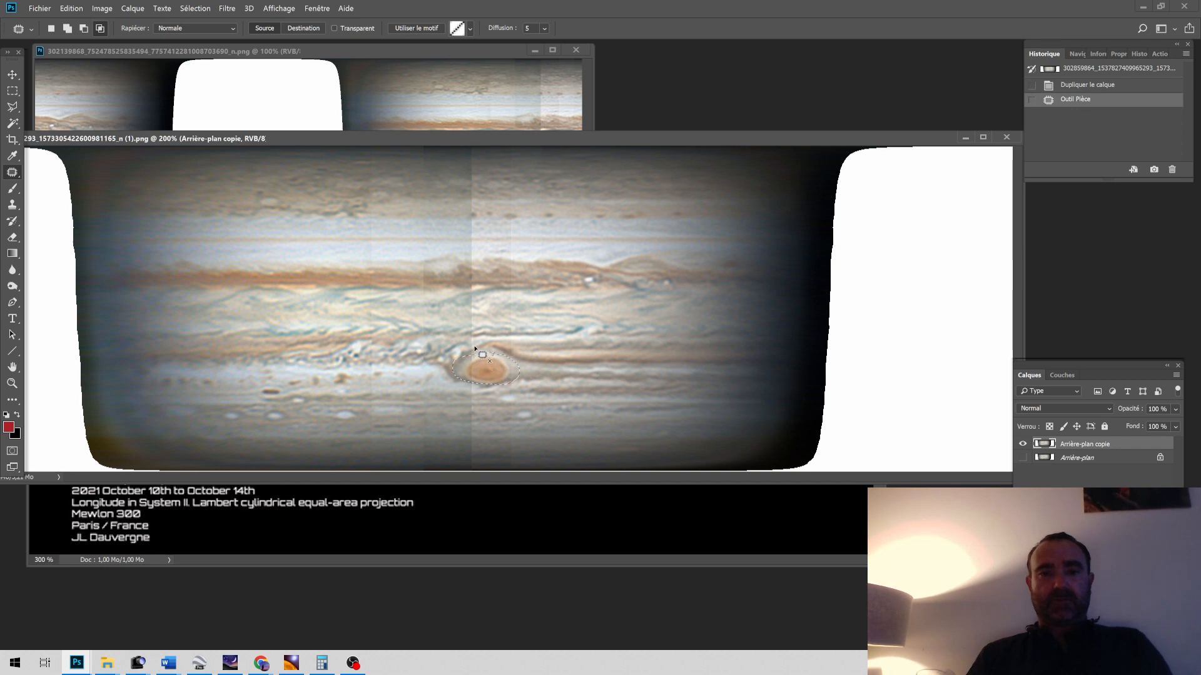
pyautogui.moveTo(449, 355)
pyautogui.mouseDown()
pyautogui.moveTo(454, 377)
pyautogui.moveTo(509, 396)
pyautogui.mouseUp()
pyautogui.click(507, 392)
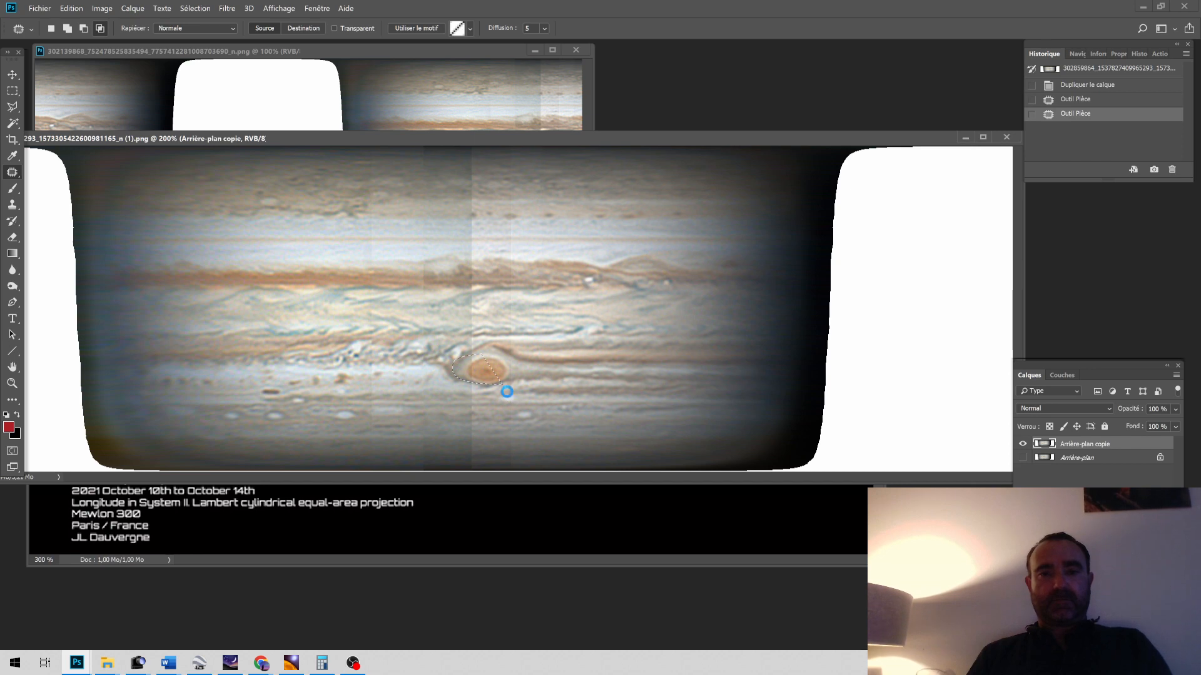
pyautogui.hotkey('ctrl', 'shift', 's')
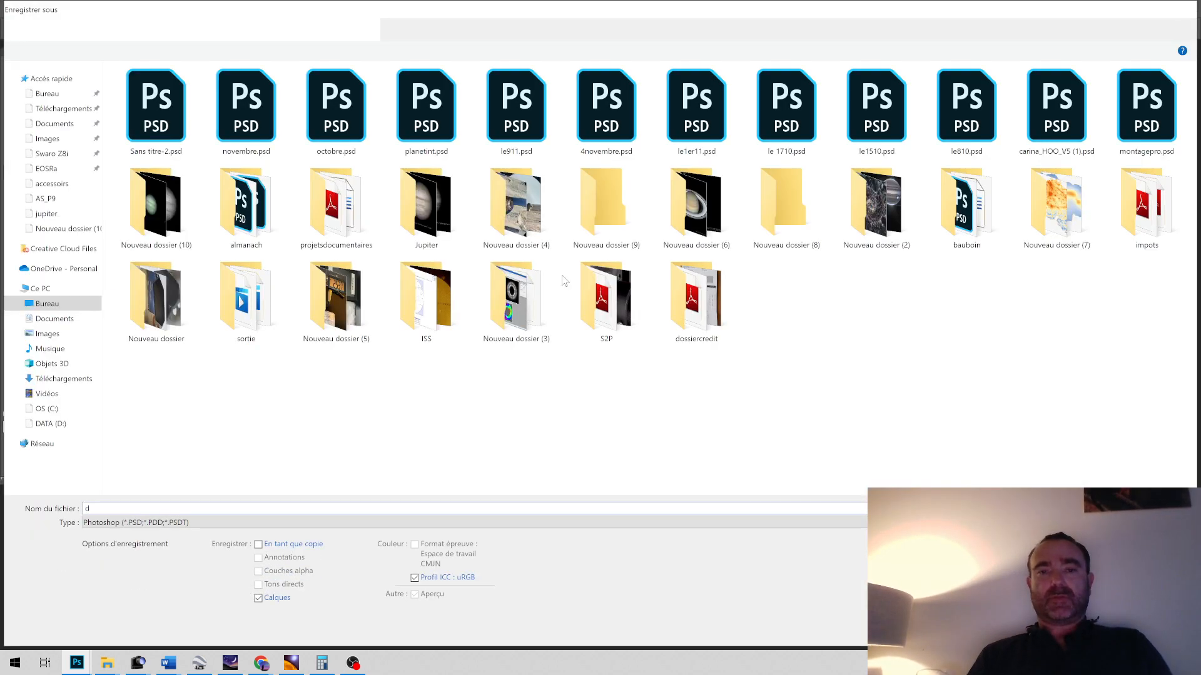
pyautogui.click(1185, 10)
pyautogui.hotkey('ctrl', 'q')
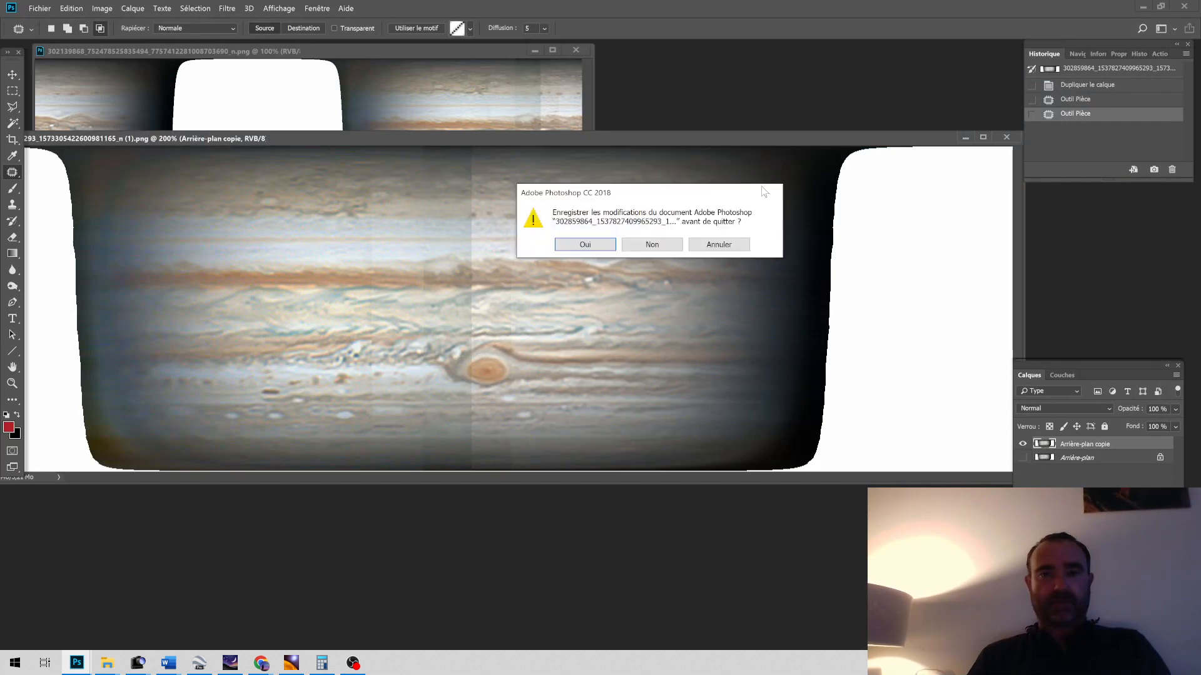
pyautogui.click(726, 242)
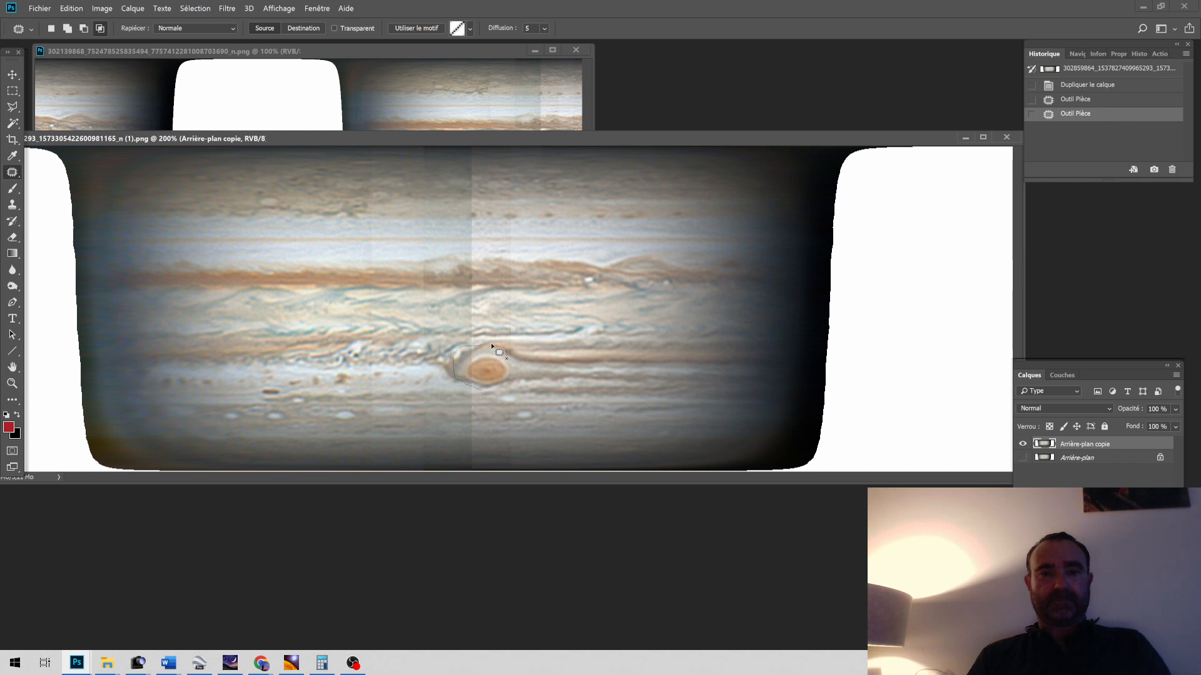
# Step: Redraw a wider Patch tool outline around the Great Red Spot, cover it with the cloud bands north of it, and clear the selection
pyautogui.moveTo(492, 344)
pyautogui.mouseDown()
pyautogui.moveTo(534, 359)
pyautogui.moveTo(483, 391)
pyautogui.moveTo(491, 382)
pyautogui.mouseUp()
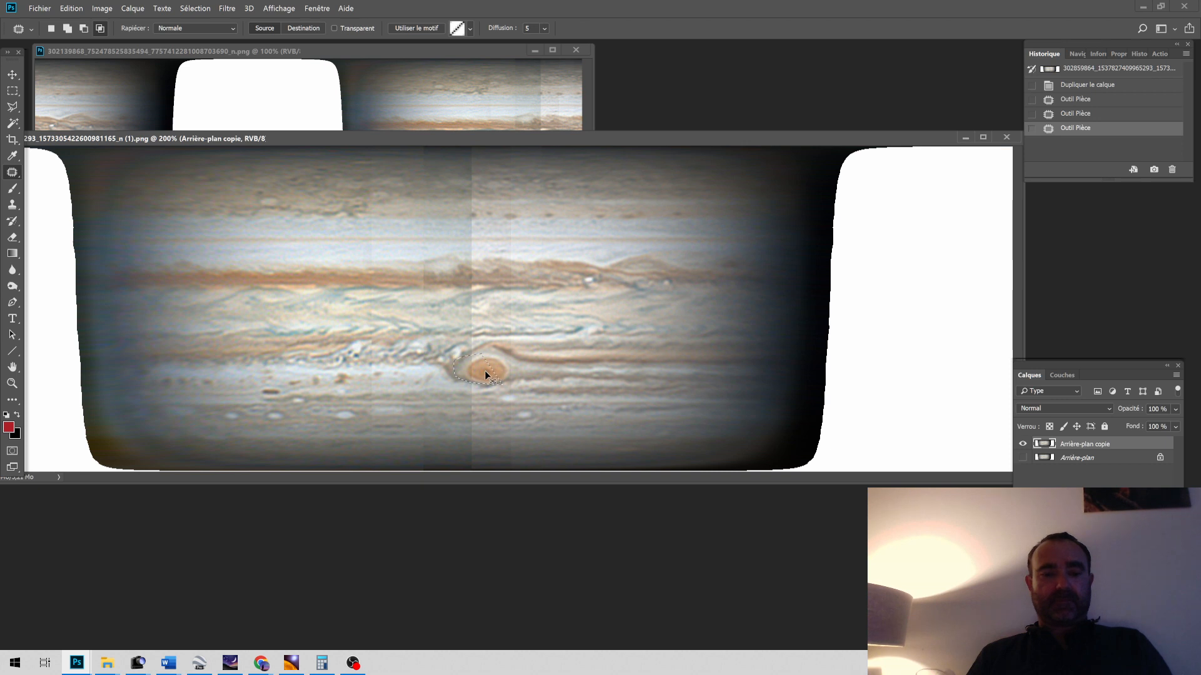
pyautogui.hotkey('ctrl', 'd')
pyautogui.moveTo(476, 389)
pyautogui.mouseDown()
pyautogui.moveTo(444, 376)
pyautogui.moveTo(452, 349)
pyautogui.moveTo(509, 342)
pyautogui.moveTo(531, 373)
pyautogui.moveTo(516, 384)
pyautogui.moveTo(491, 292)
pyautogui.mouseUp()
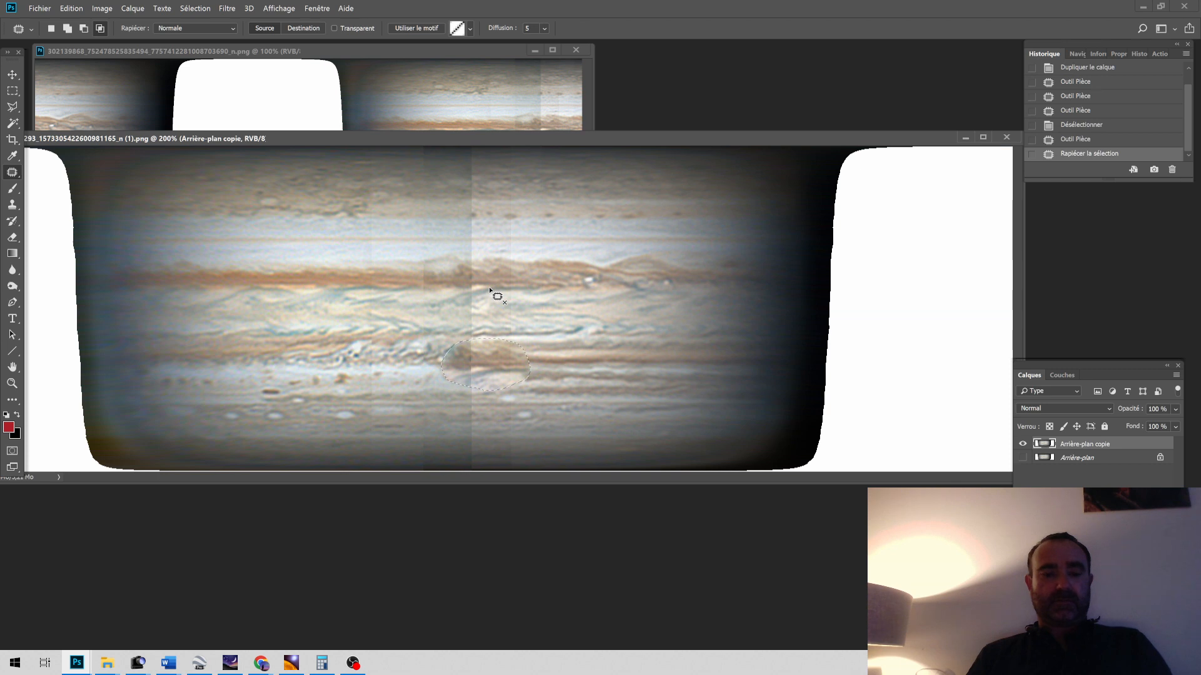
pyautogui.hotkey('ctrl', 'd')
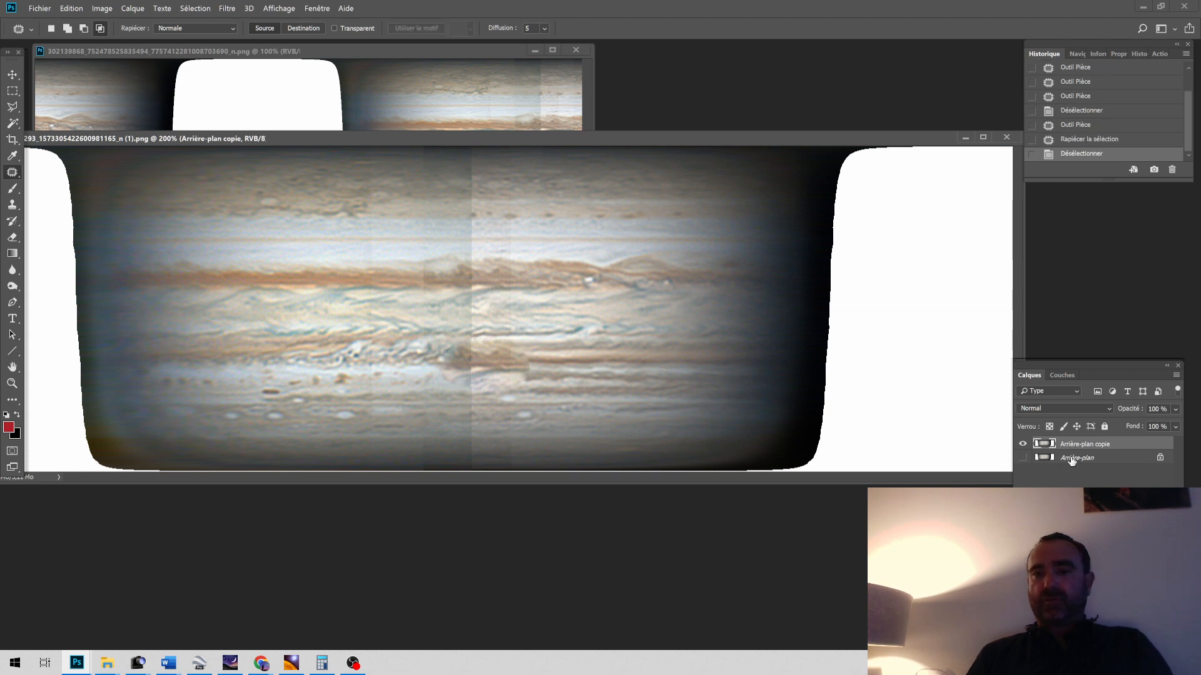
# Step: Cut a rectangle covering most of the patched cylindrical map to a new layer and hide the leftover background copy
pyautogui.click(13, 95)
pyautogui.moveTo(53, 167); pyautogui.dragTo(874, 448)
pyautogui.rightClick(582, 336)
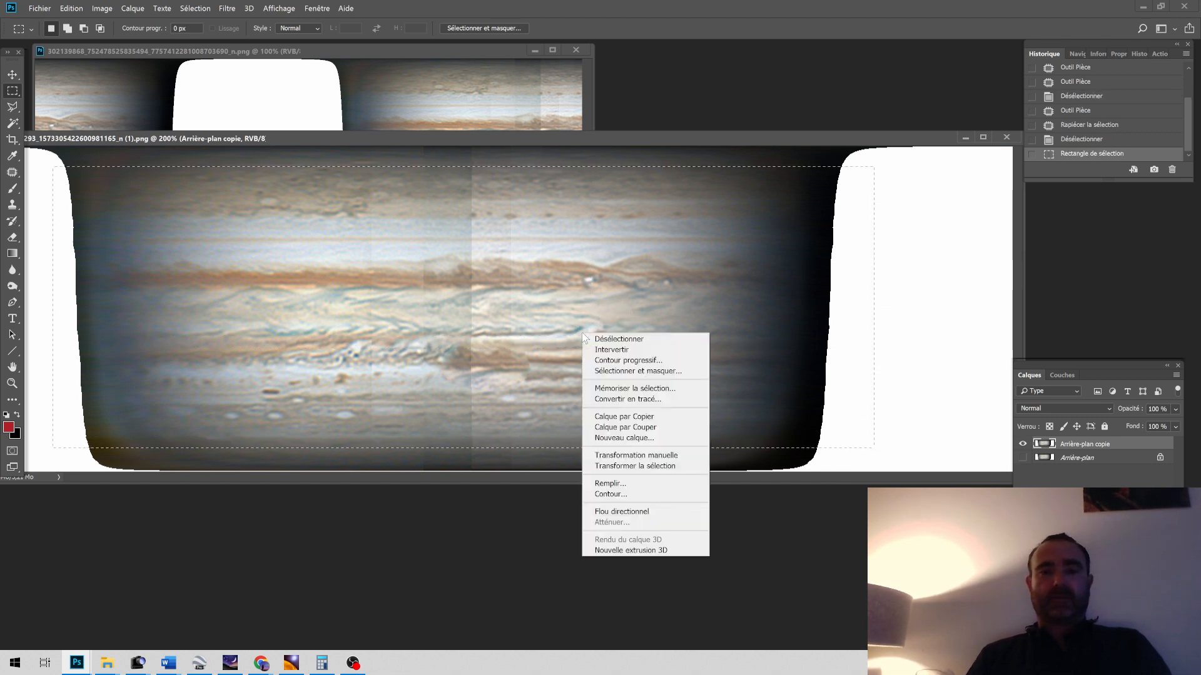
pyautogui.click(627, 431)
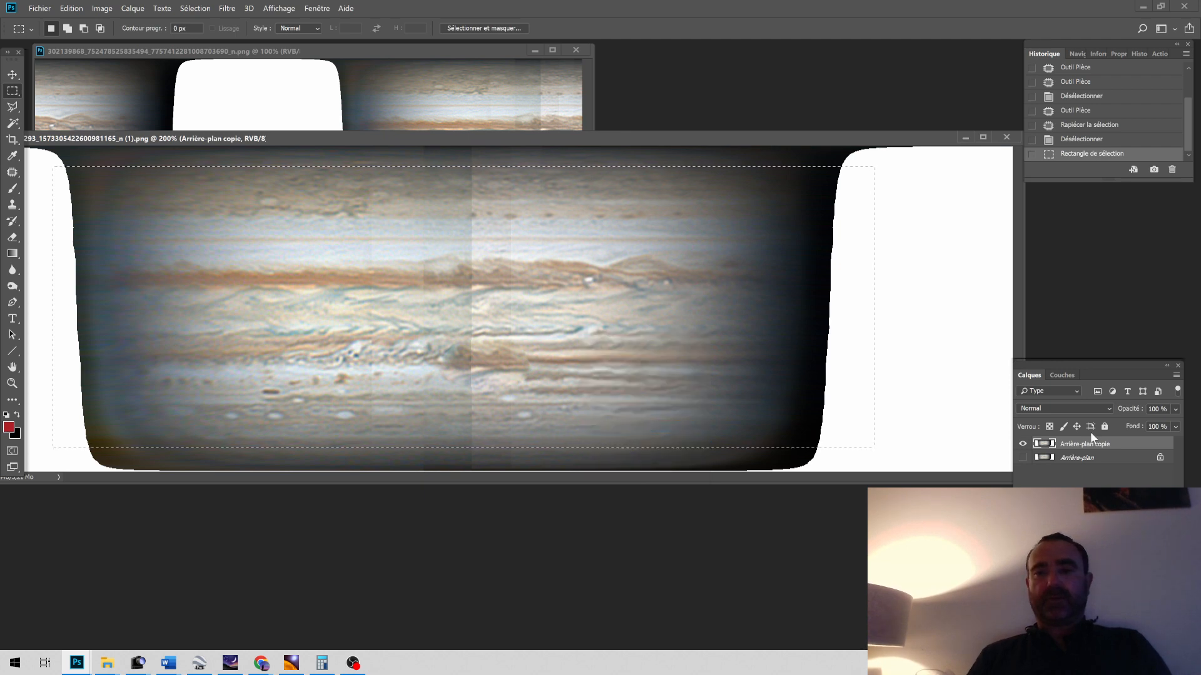
pyautogui.click(1023, 458)
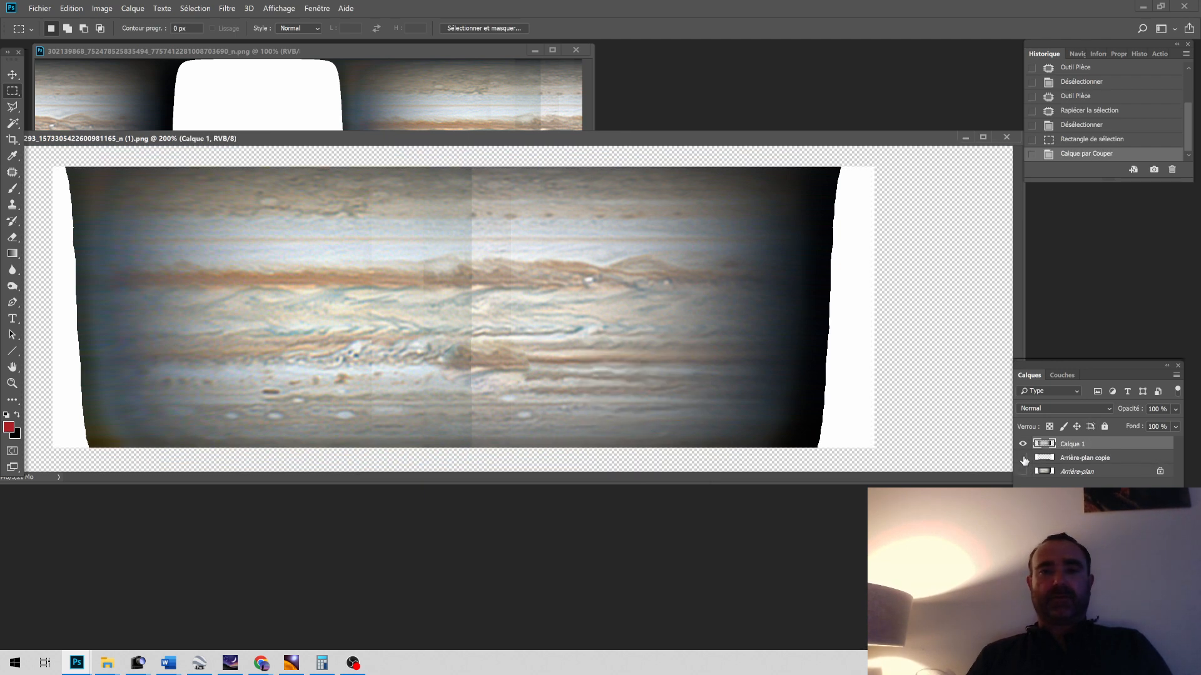
# Step: Apply a Motion Blur at a 90° angle with a very long distance to the cut-out map layer
pyautogui.click(222, 11)
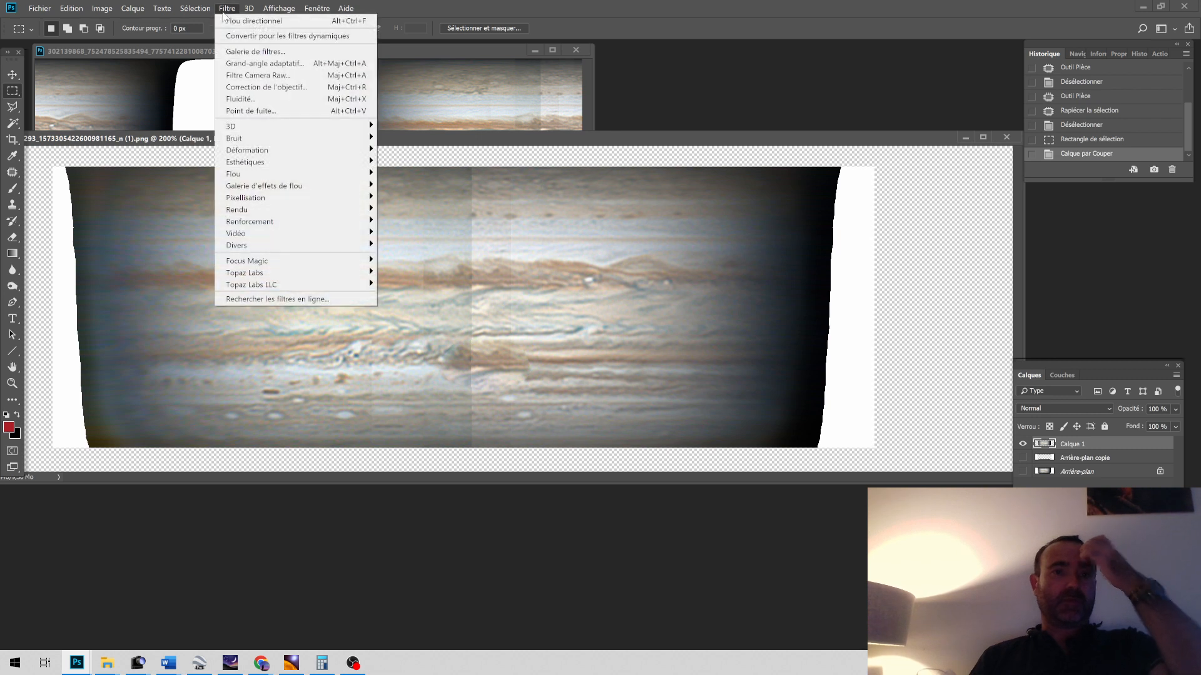
pyautogui.moveTo(311, 201)
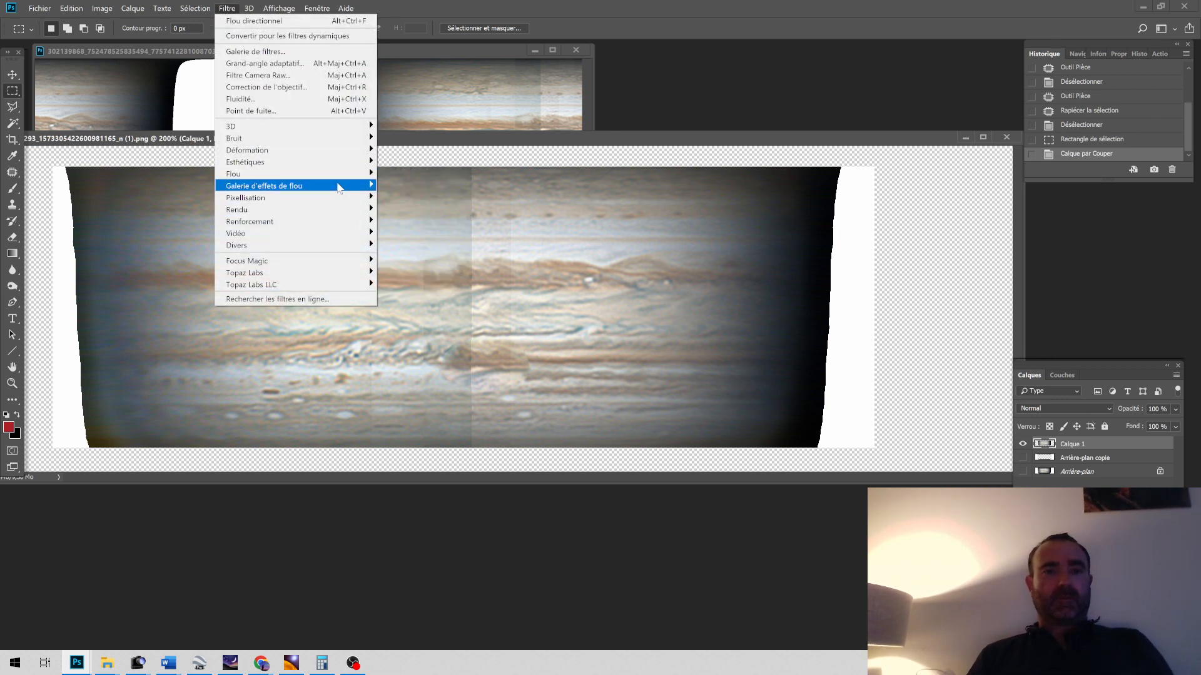
pyautogui.moveTo(341, 176)
pyautogui.click(423, 222)
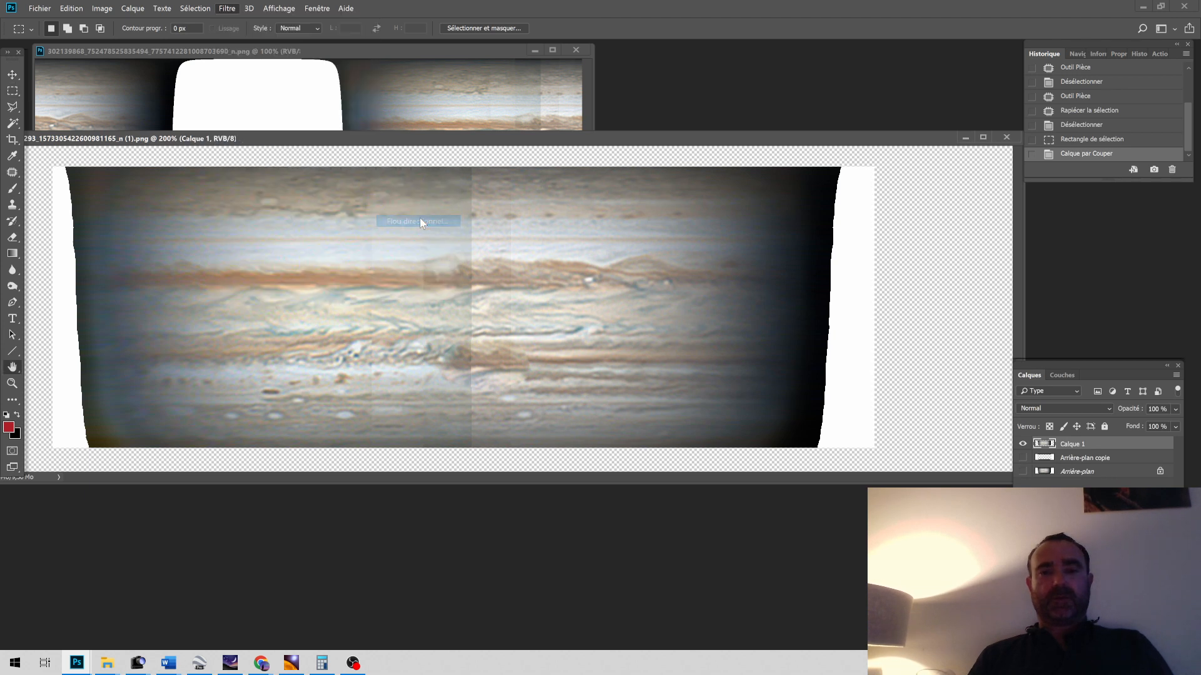
pyautogui.write('90')
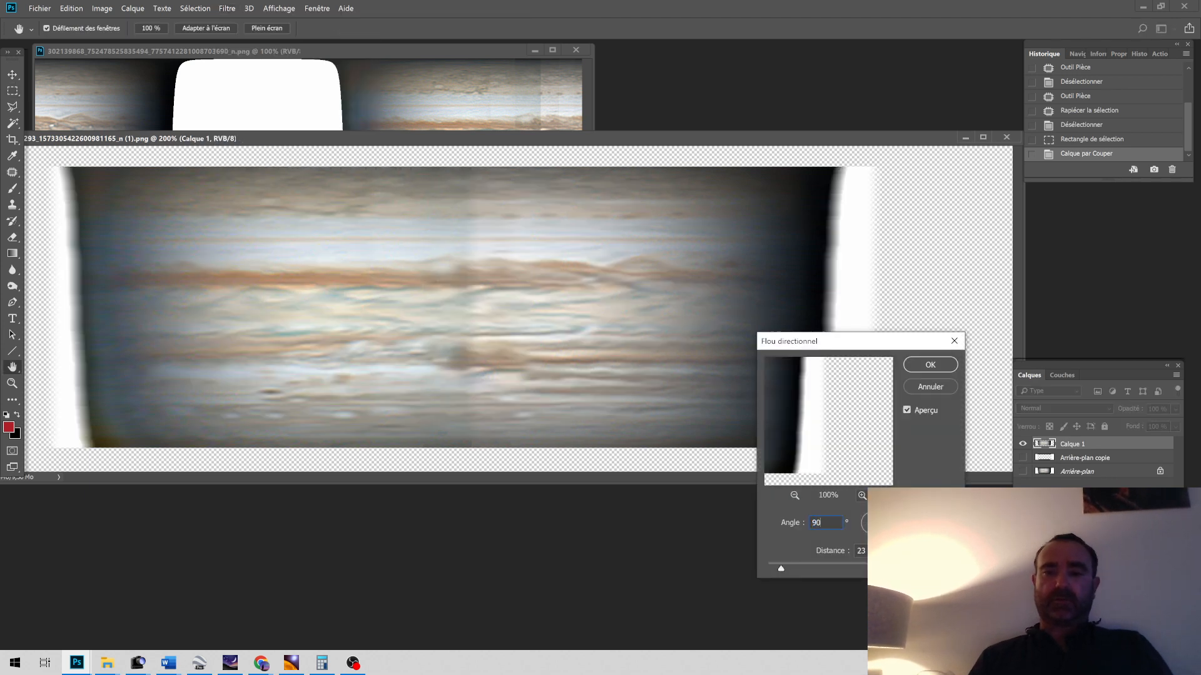
pyautogui.press('Tab')
pyautogui.write('100')
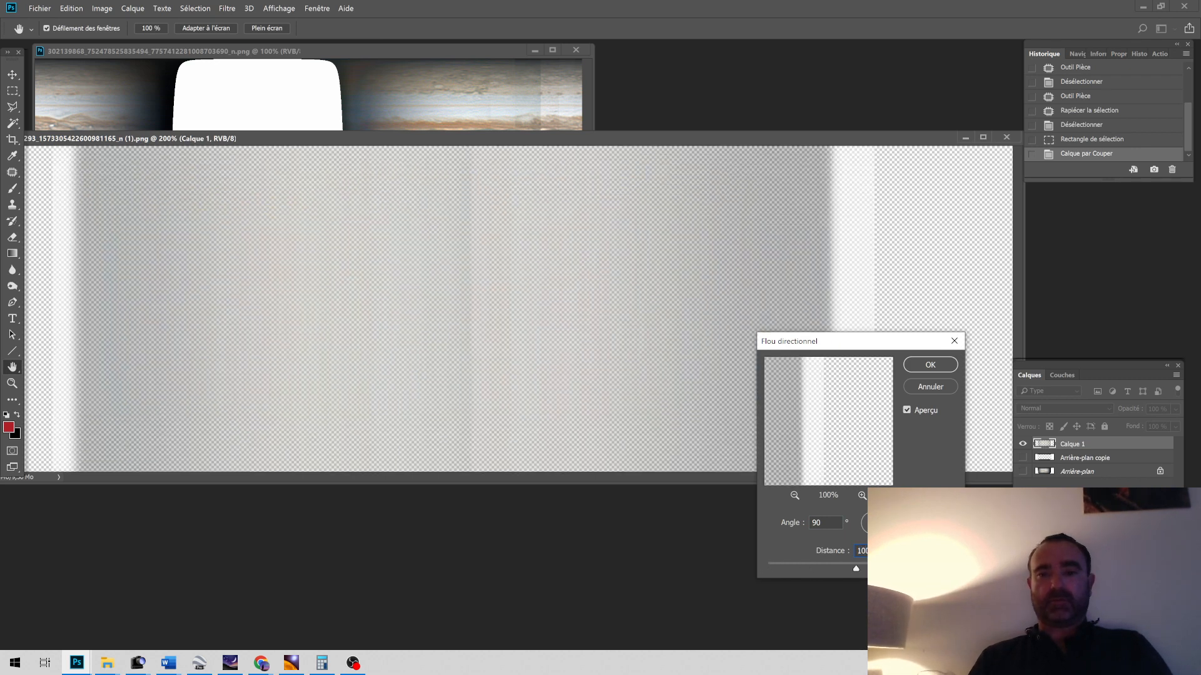
pyautogui.click(930, 365)
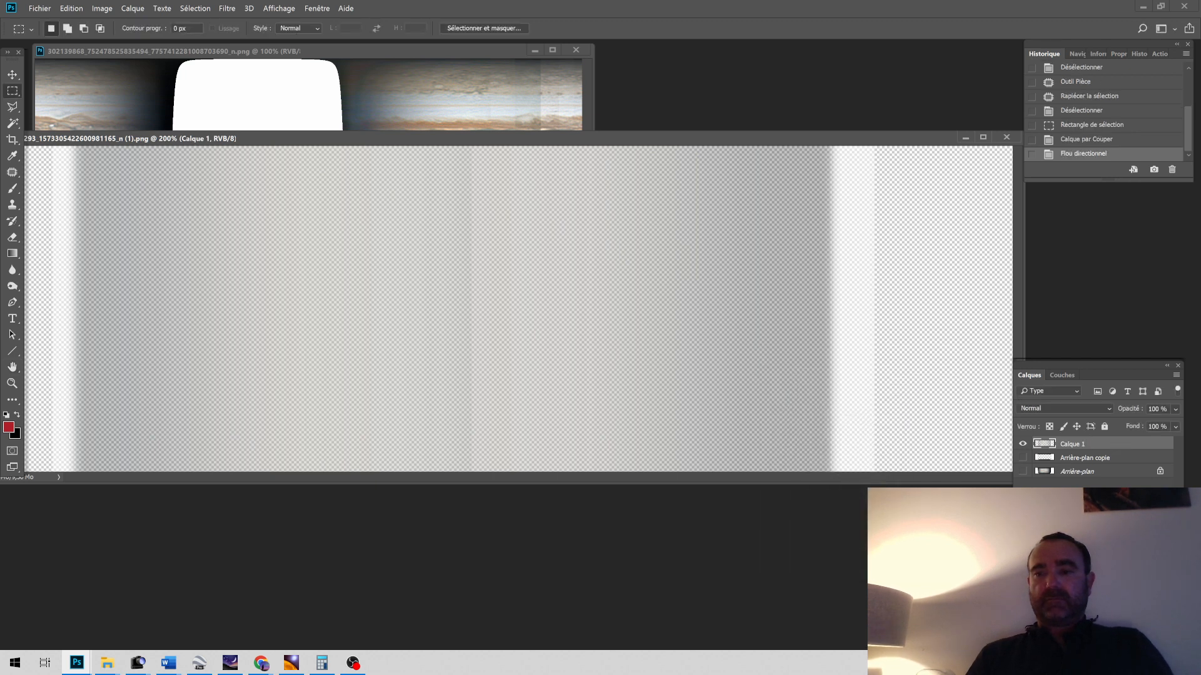
# Step: Duplicate the blurred layer three times and merge the visible layers to make the blur more opaque
pyautogui.hotkey('ctrl', 'j')
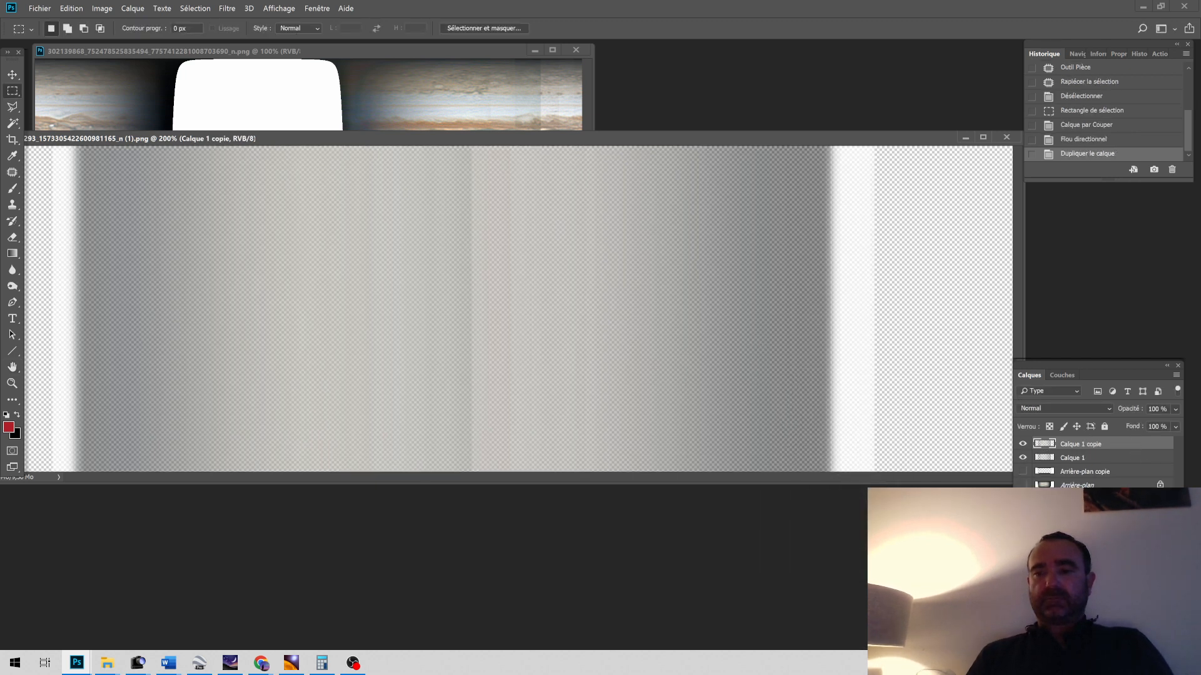
pyautogui.hotkey('ctrl', 'j')
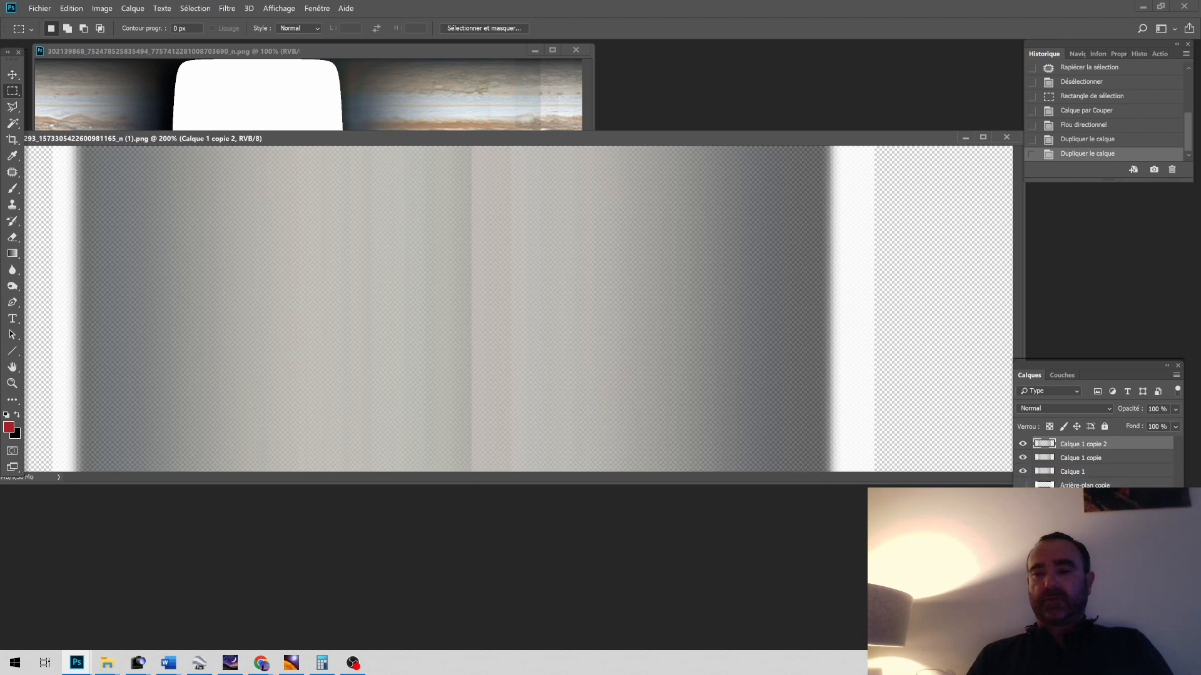
pyautogui.hotkey('ctrl', 'j')
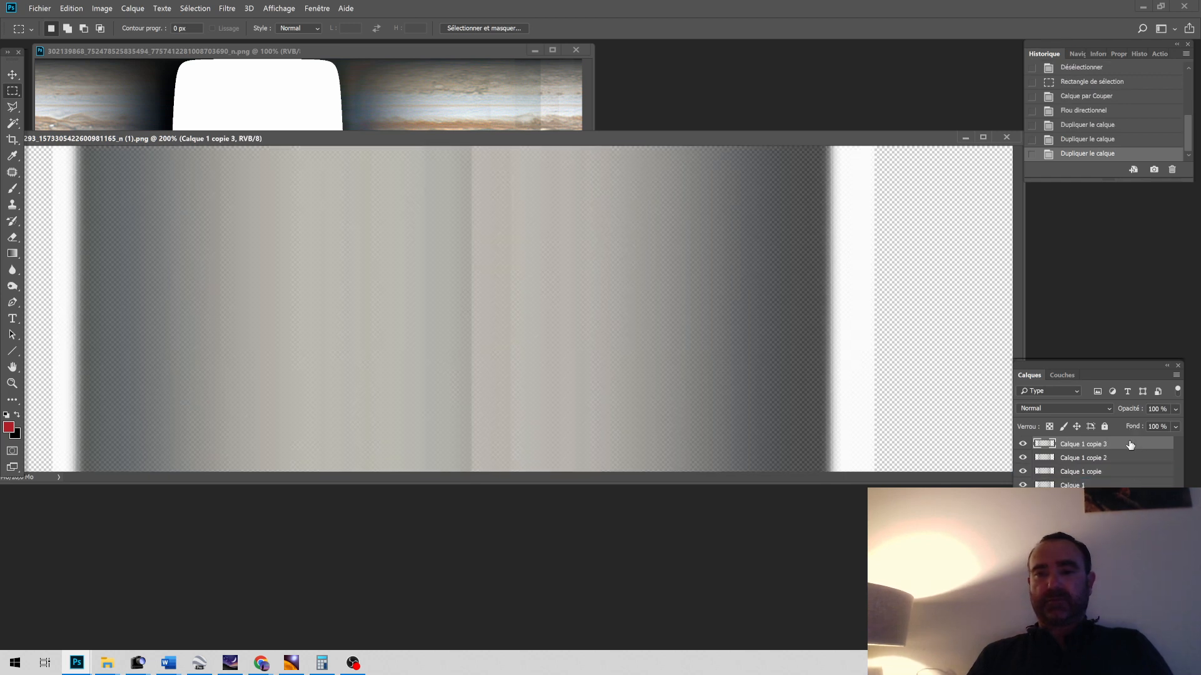
pyautogui.hotkey('ctrl', 'shift', 'e')
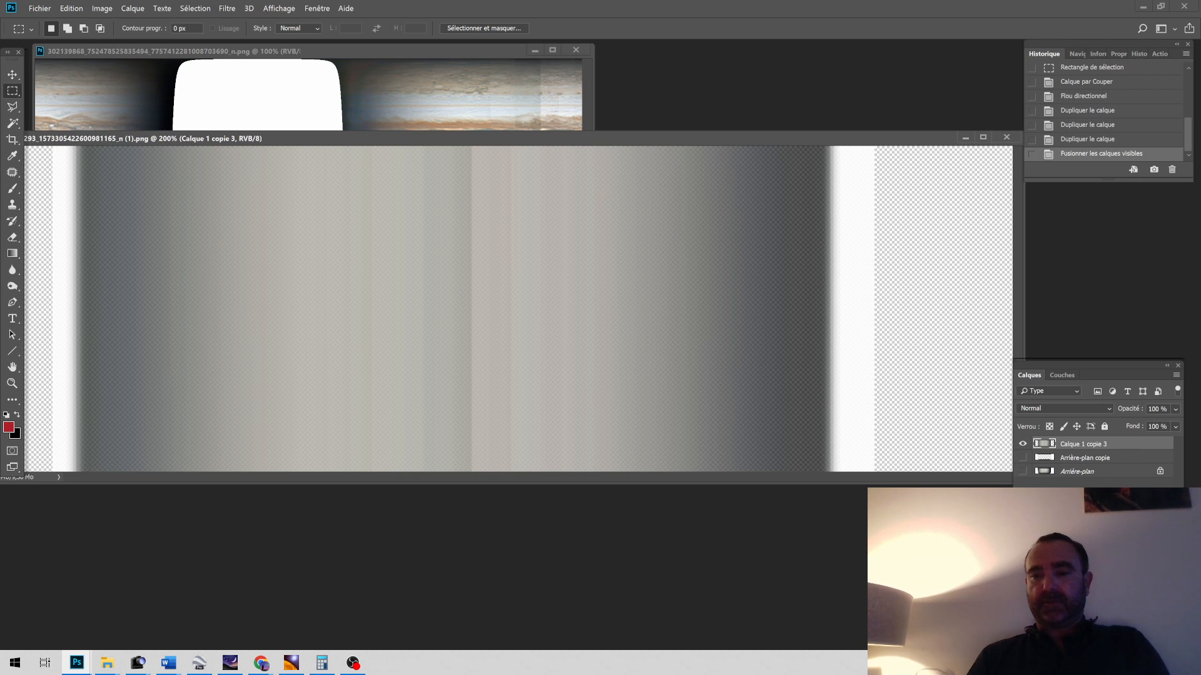
# Step: Duplicate the merged blur three more times and merge the visible copies again into one fully opaque layer
pyautogui.hotkey('ctrl', 'j')
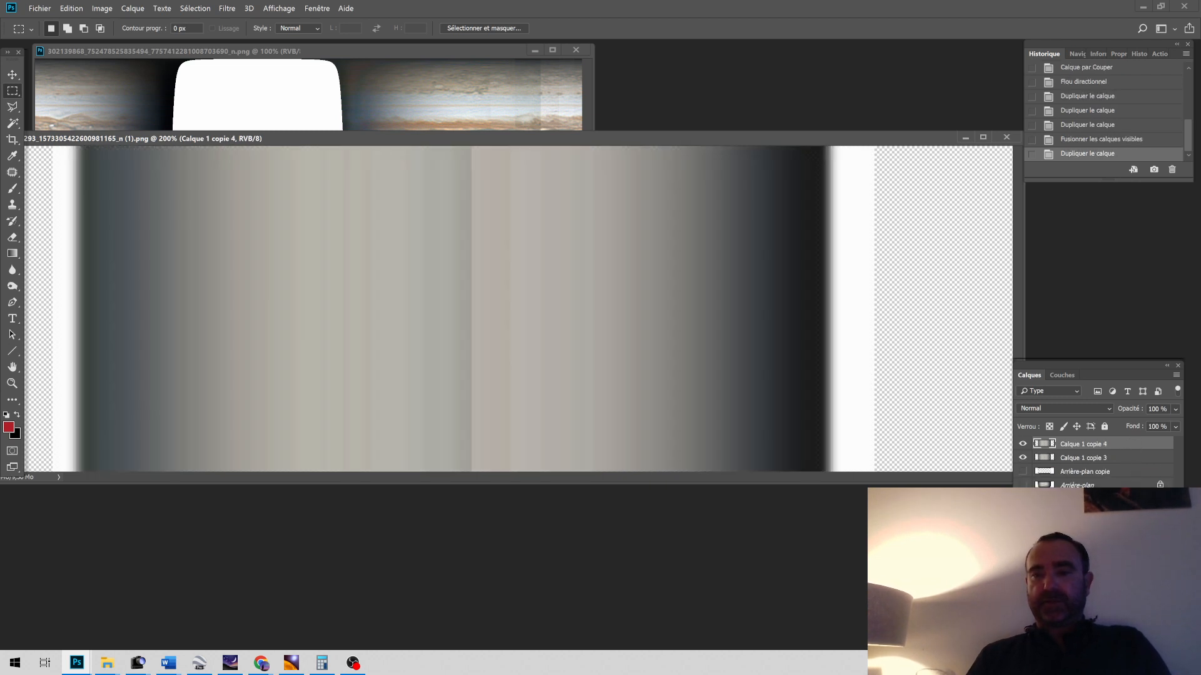
pyautogui.hotkey('ctrl', 'j')
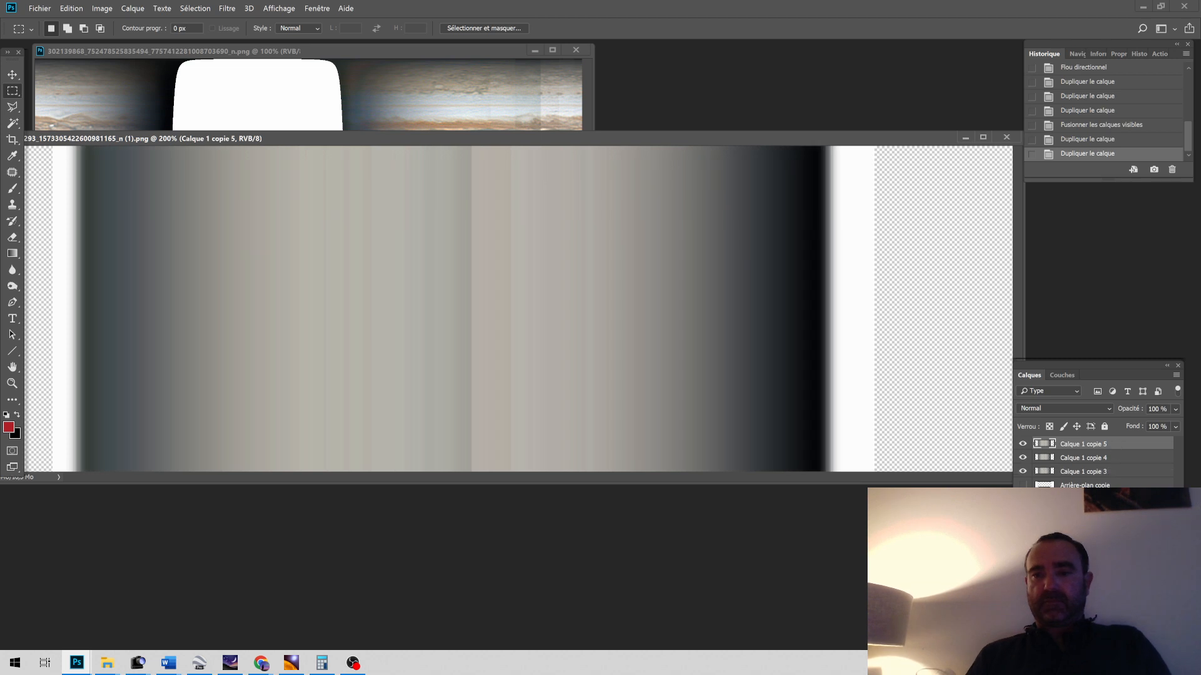
pyautogui.hotkey('ctrl', 'j')
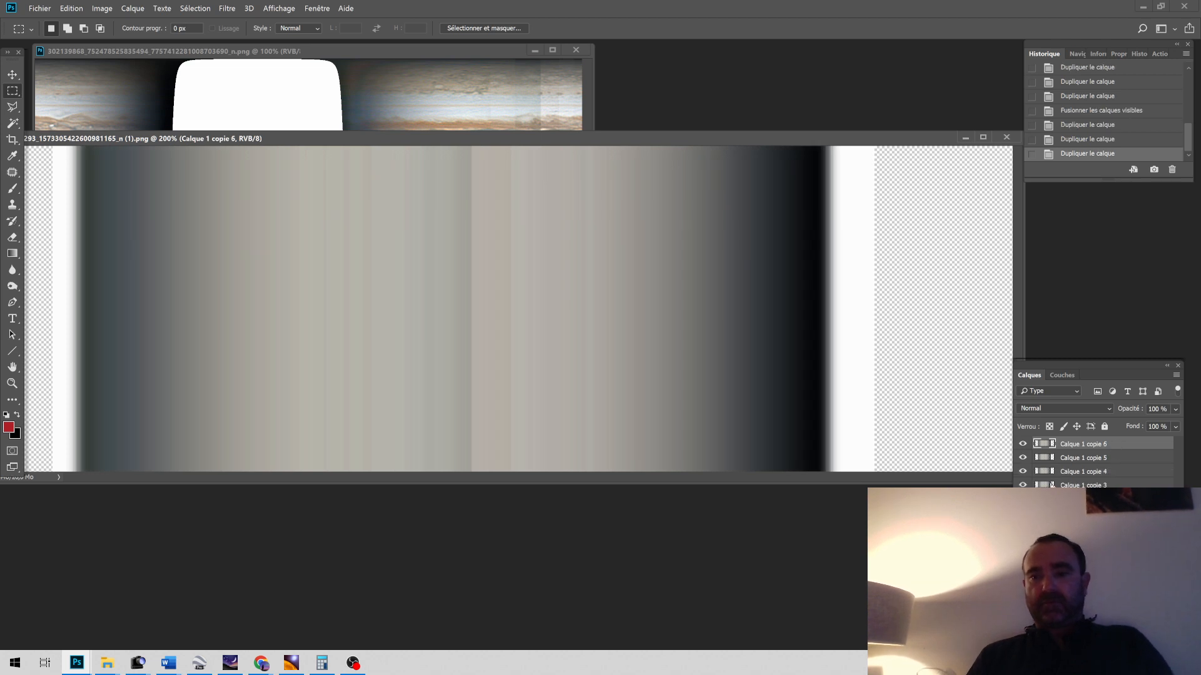
pyautogui.hotkey('ctrl', 'shift', 'e')
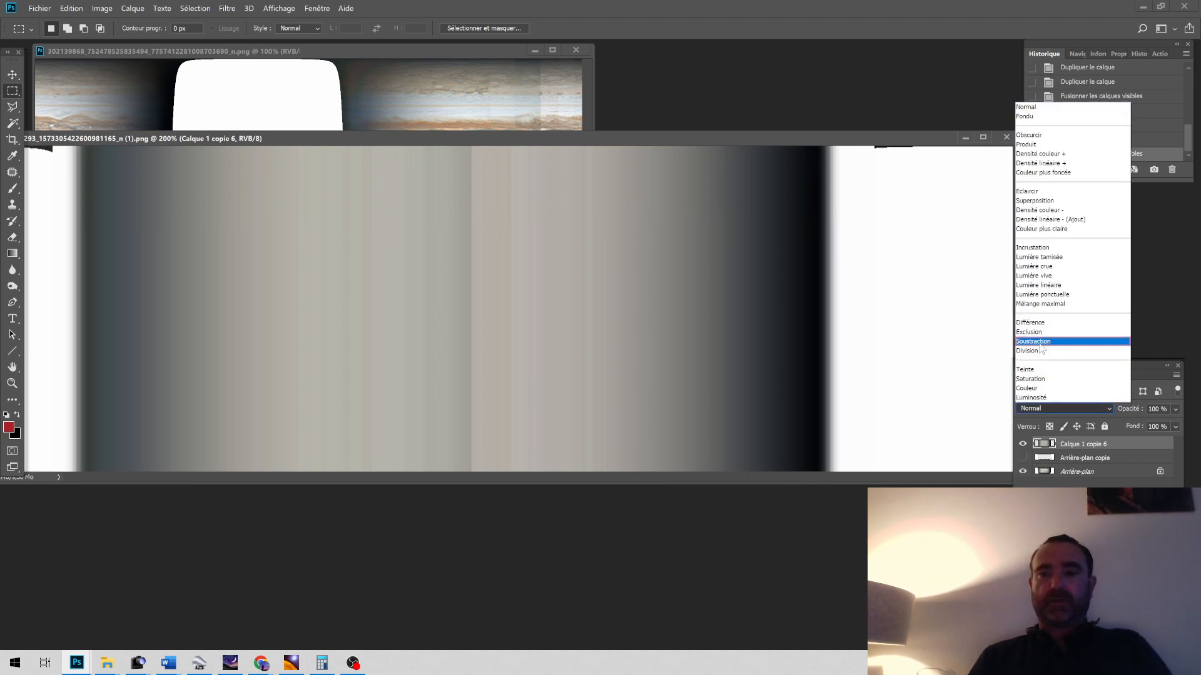
# Step: Set the merged blur to Division mode over the visible background and lower the background's Levels output white to 163
pyautogui.click(1041, 351)
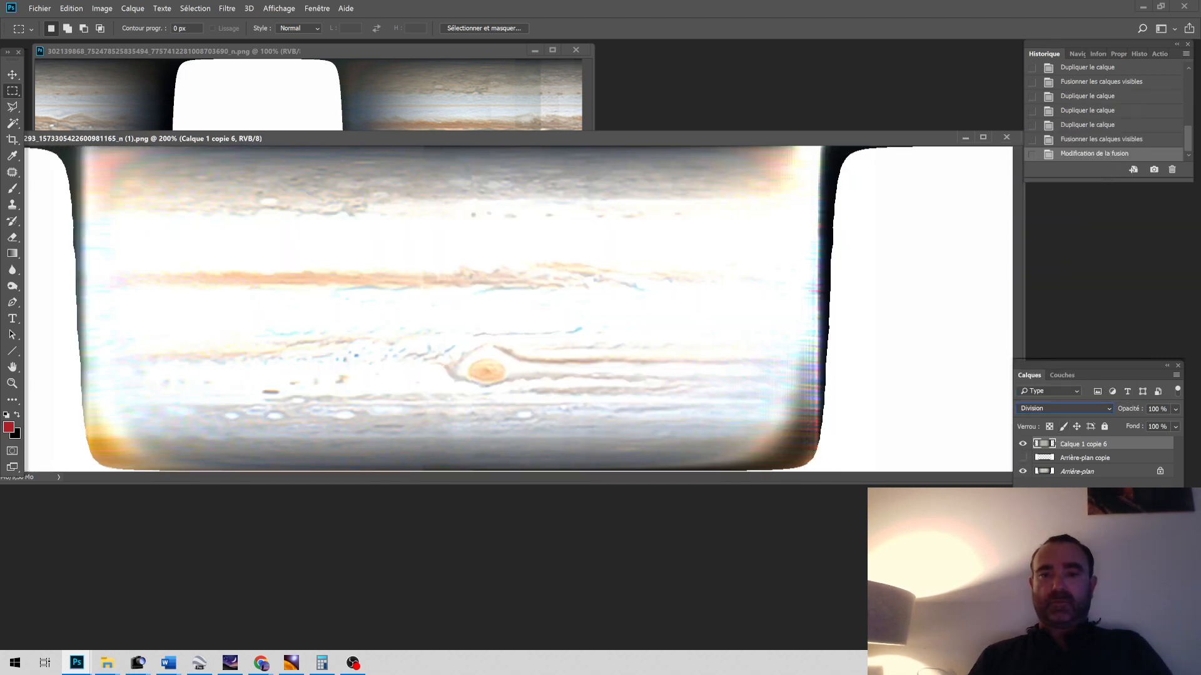
pyautogui.click(1077, 472)
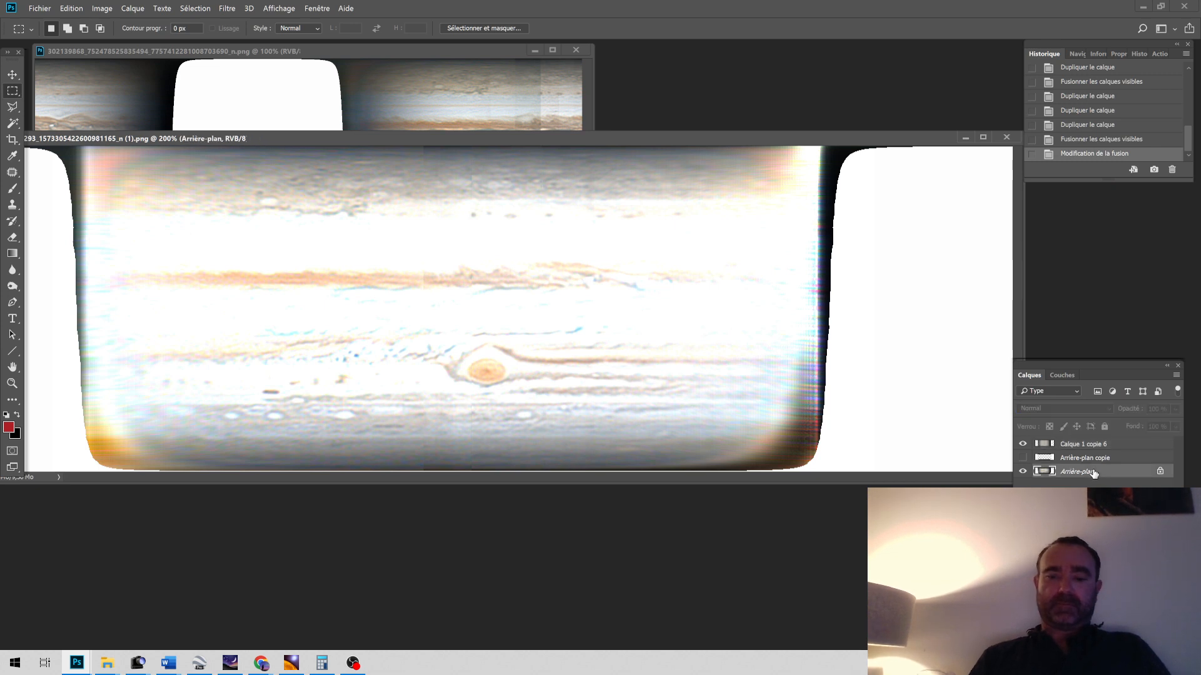
pyautogui.hotkey('ctrl', 'l')
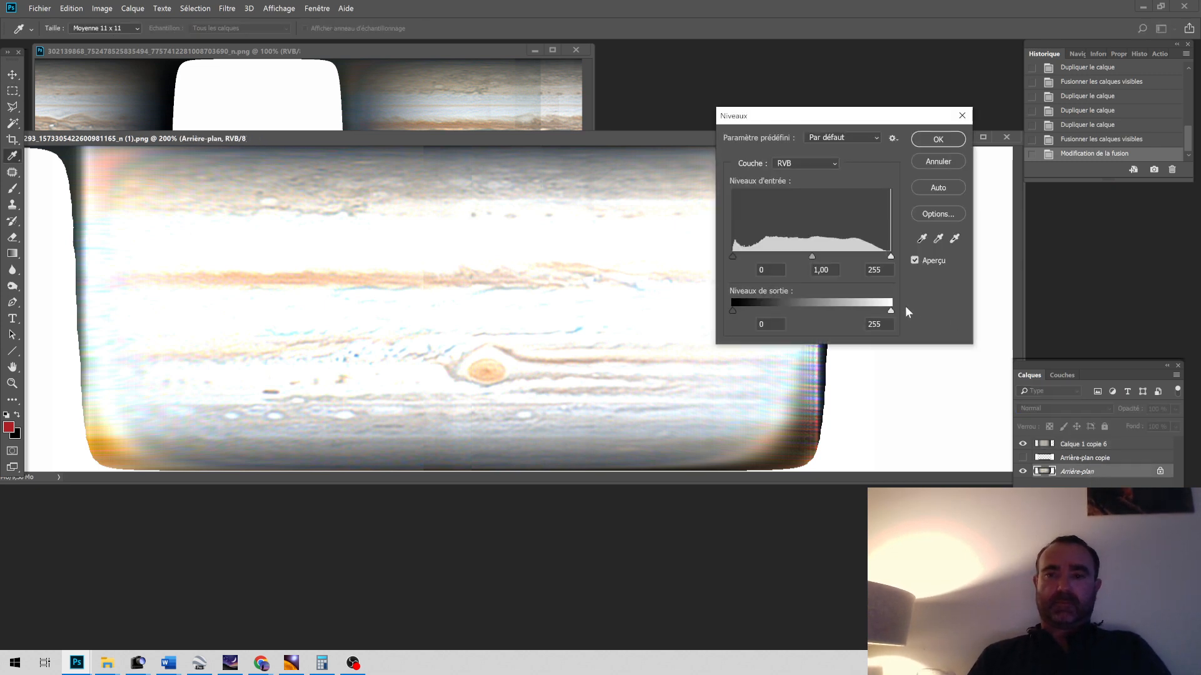
pyautogui.moveTo(890, 310); pyautogui.dragTo(834, 314)
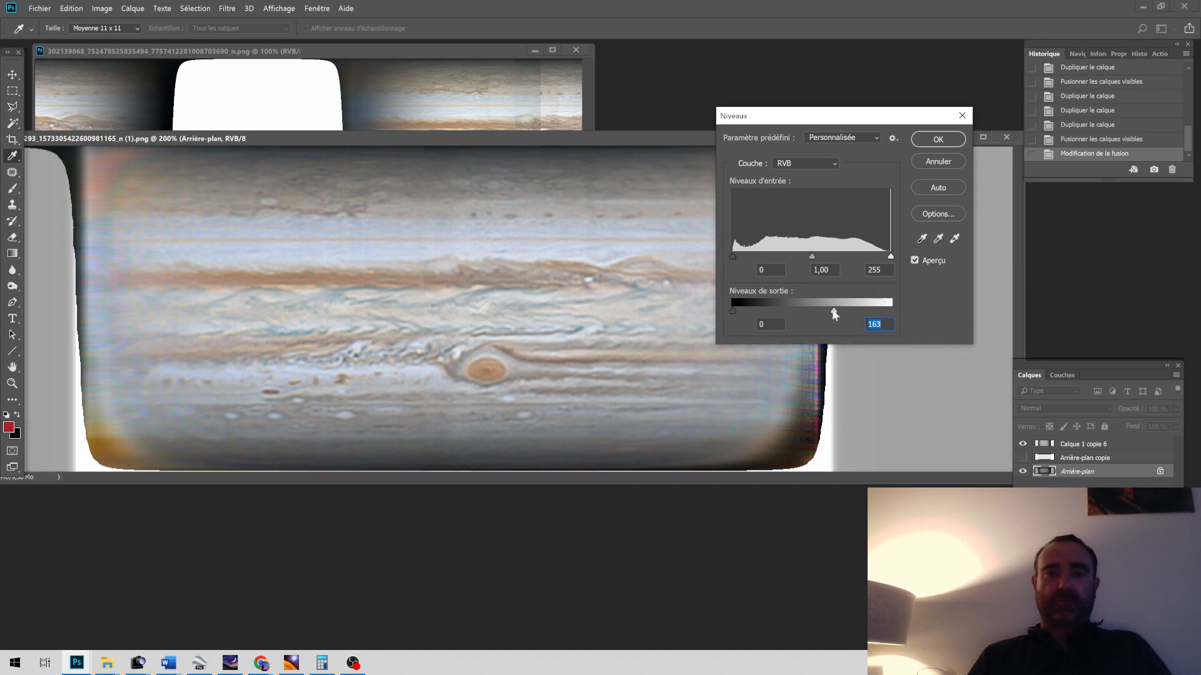
pyautogui.click(938, 139)
pyautogui.press('m')
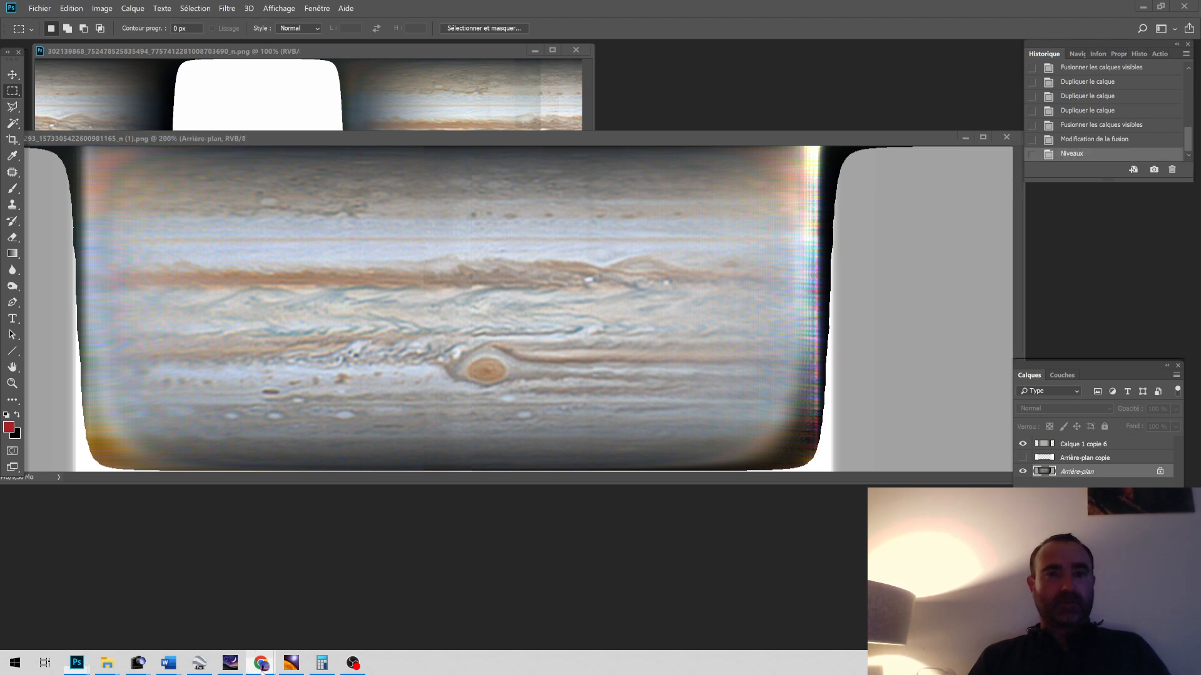
# Step: Switch to Chrome to view the rotating Jupiter GIF and return to Photoshop
pyautogui.moveTo(262, 669)
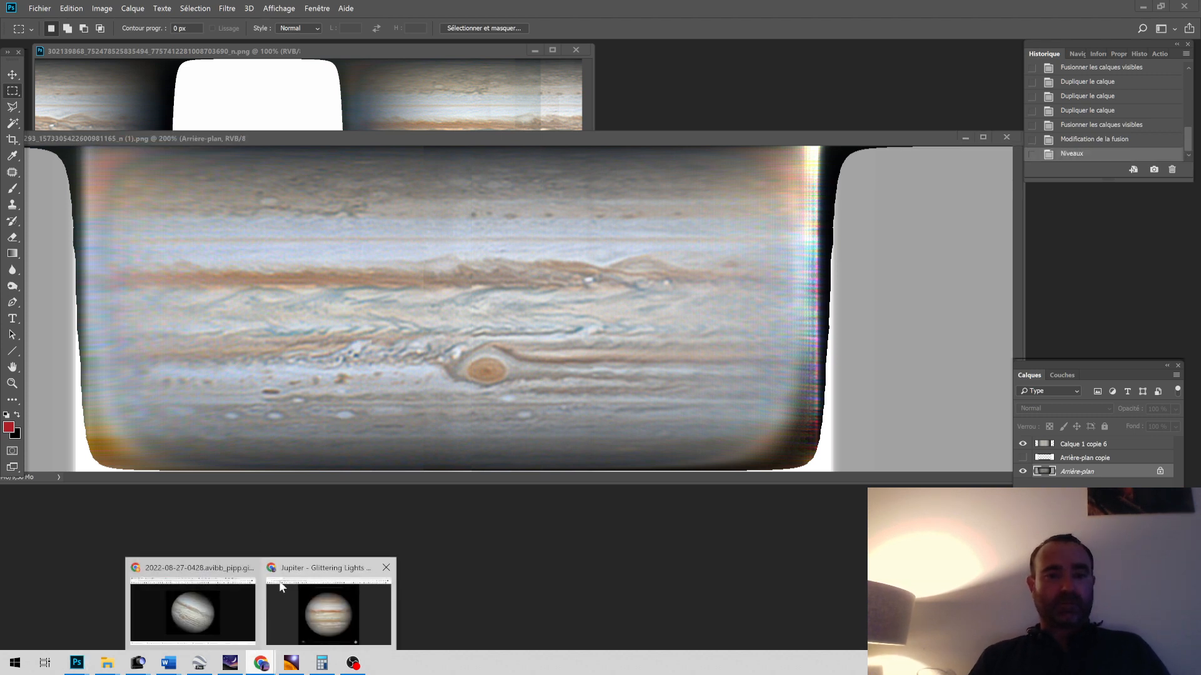
pyautogui.moveTo(282, 589)
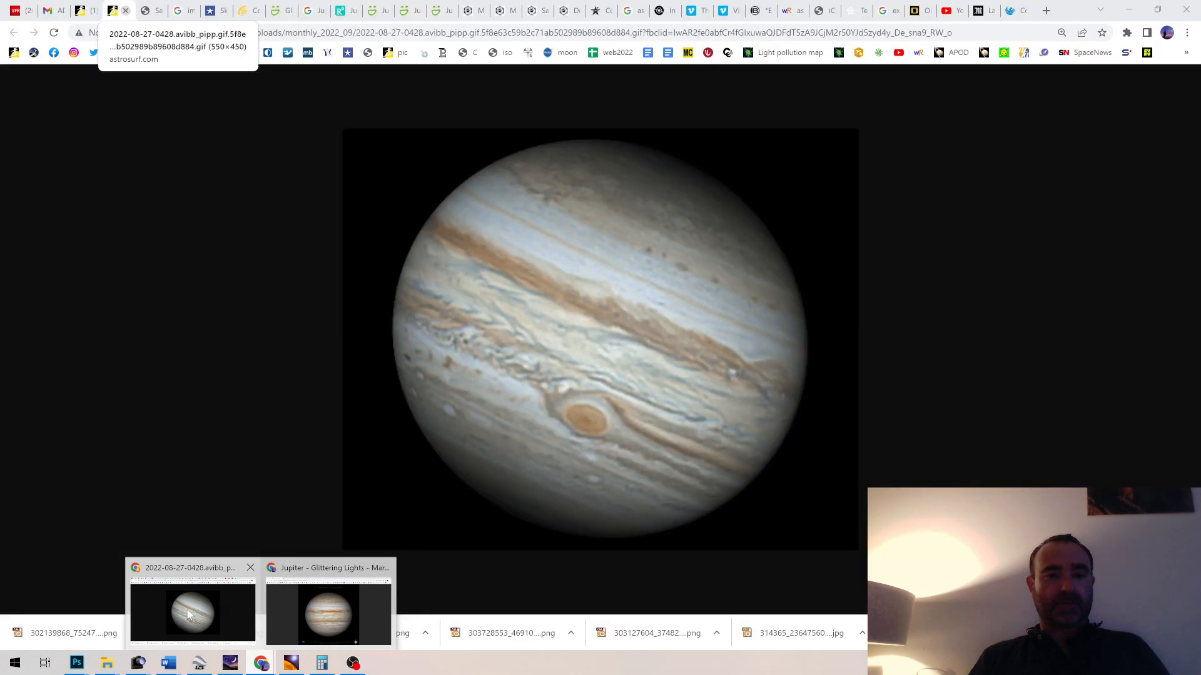
pyautogui.click(193, 610)
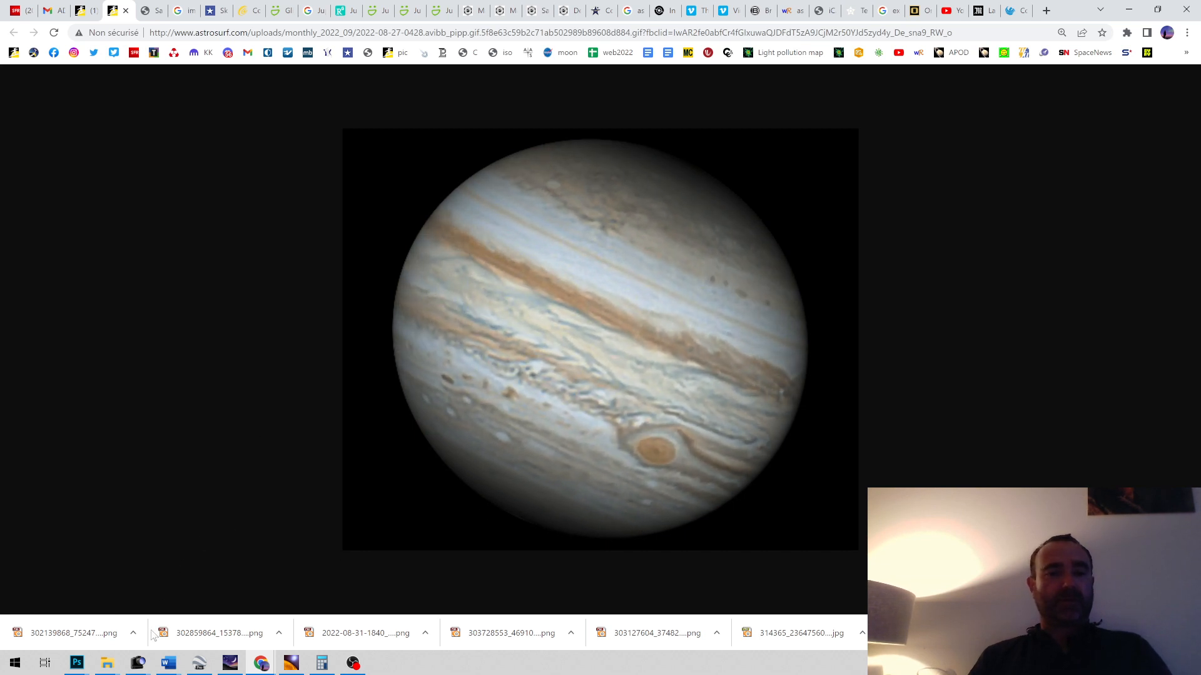
pyautogui.click(85, 665)
pyautogui.click(88, 594)
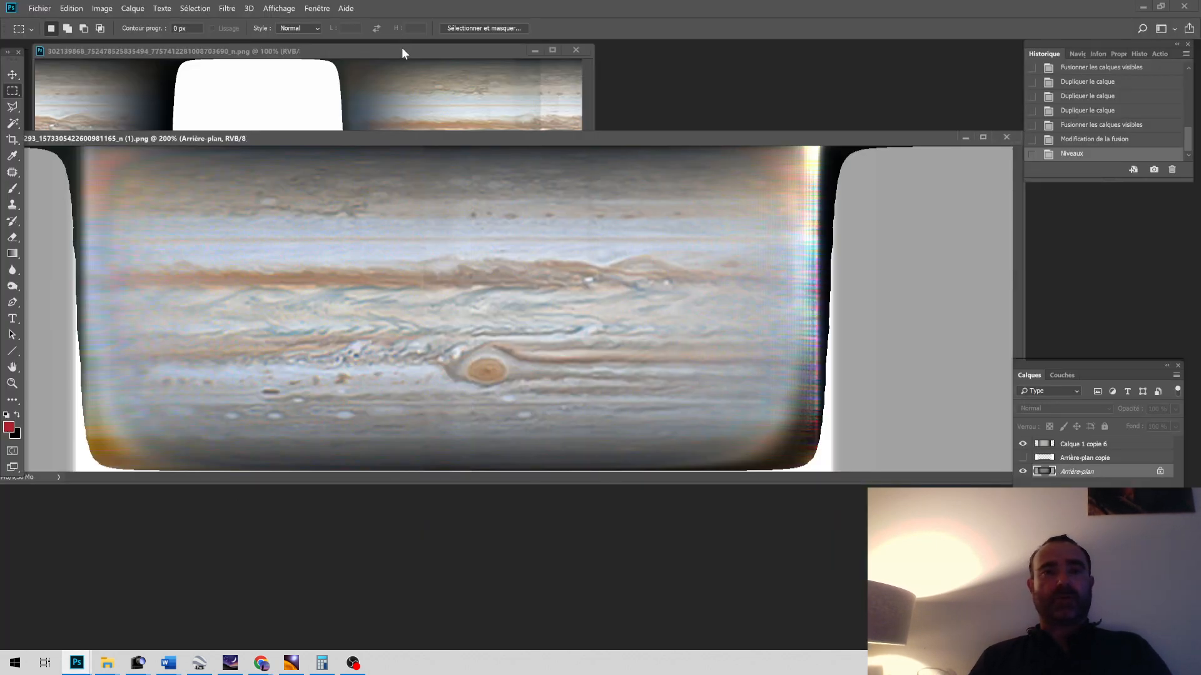
# Step: Bring the other Jupiter map document forward and widen its canvas to 2500 pixels
pyautogui.moveTo(402, 50); pyautogui.dragTo(512, 94)
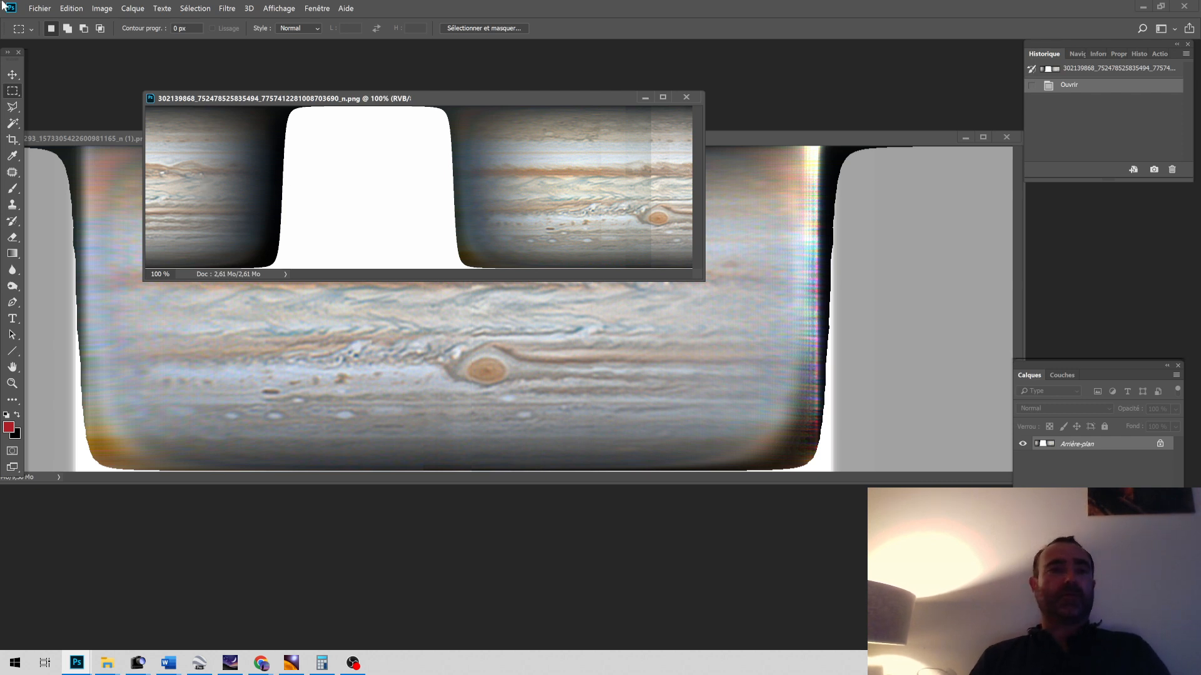
pyautogui.click(102, 9)
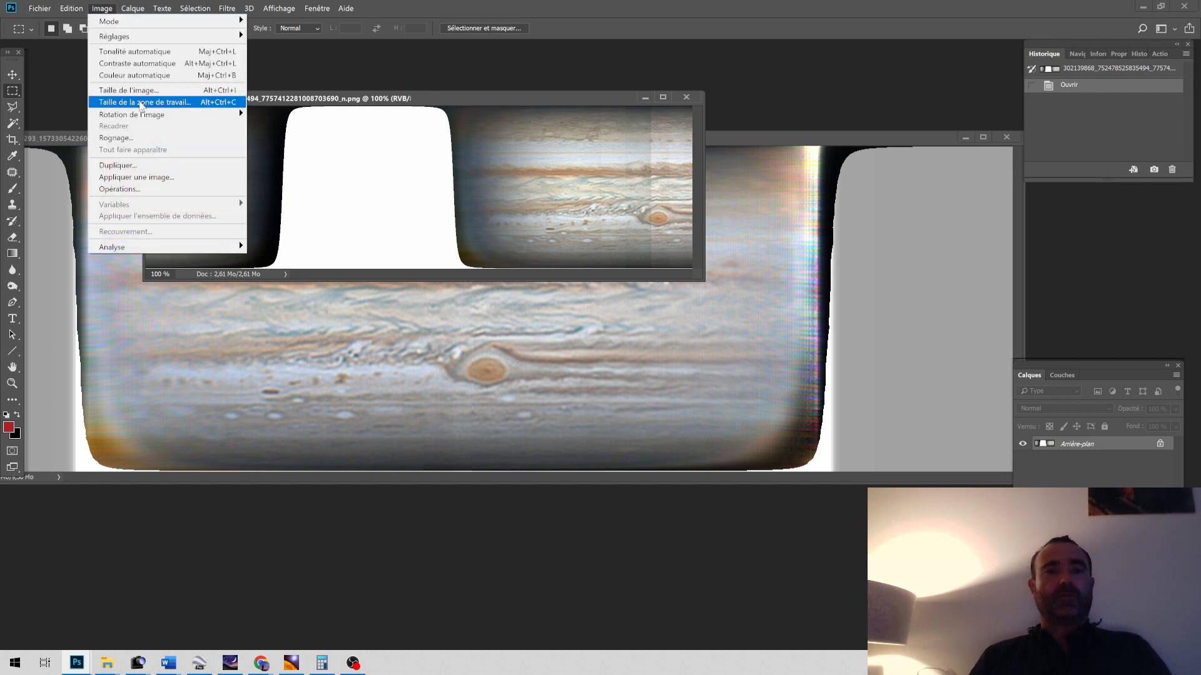
pyautogui.click(139, 102)
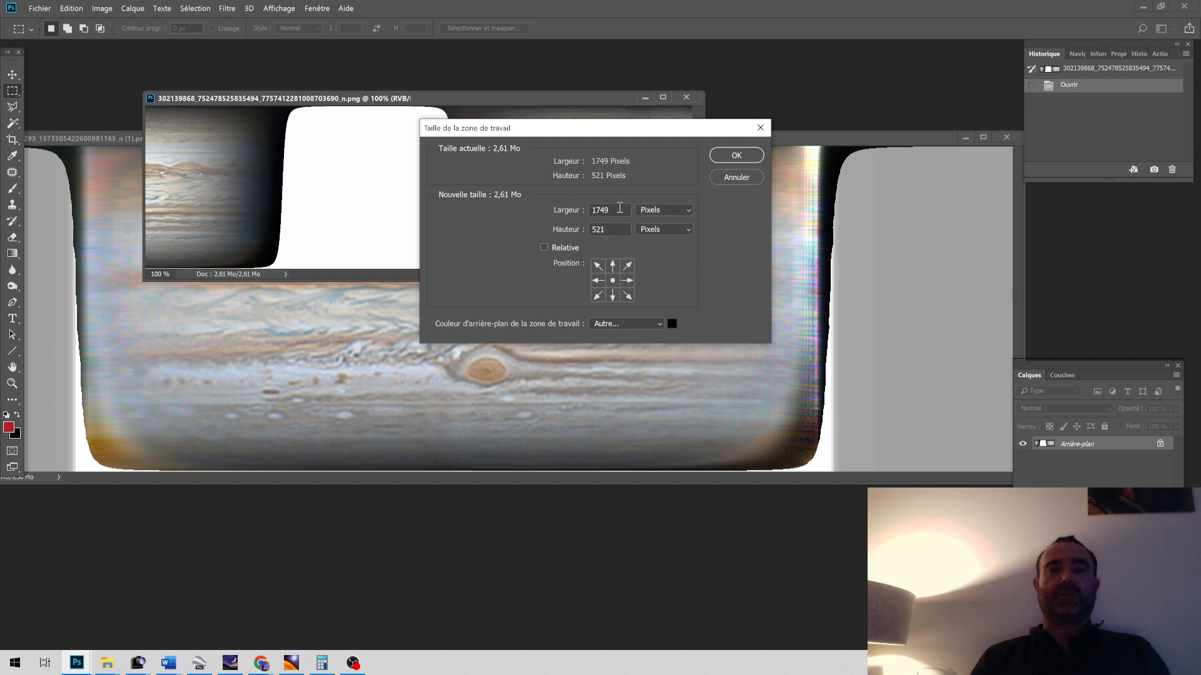
pyautogui.click(553, 210)
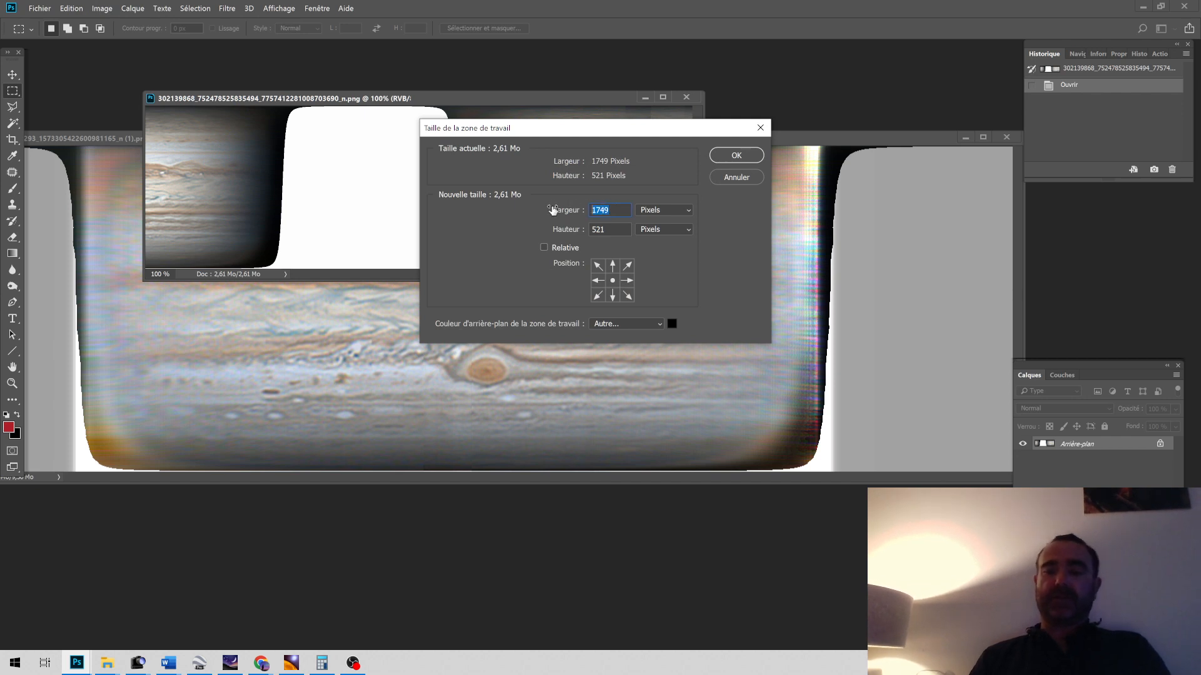
pyautogui.write('2500')
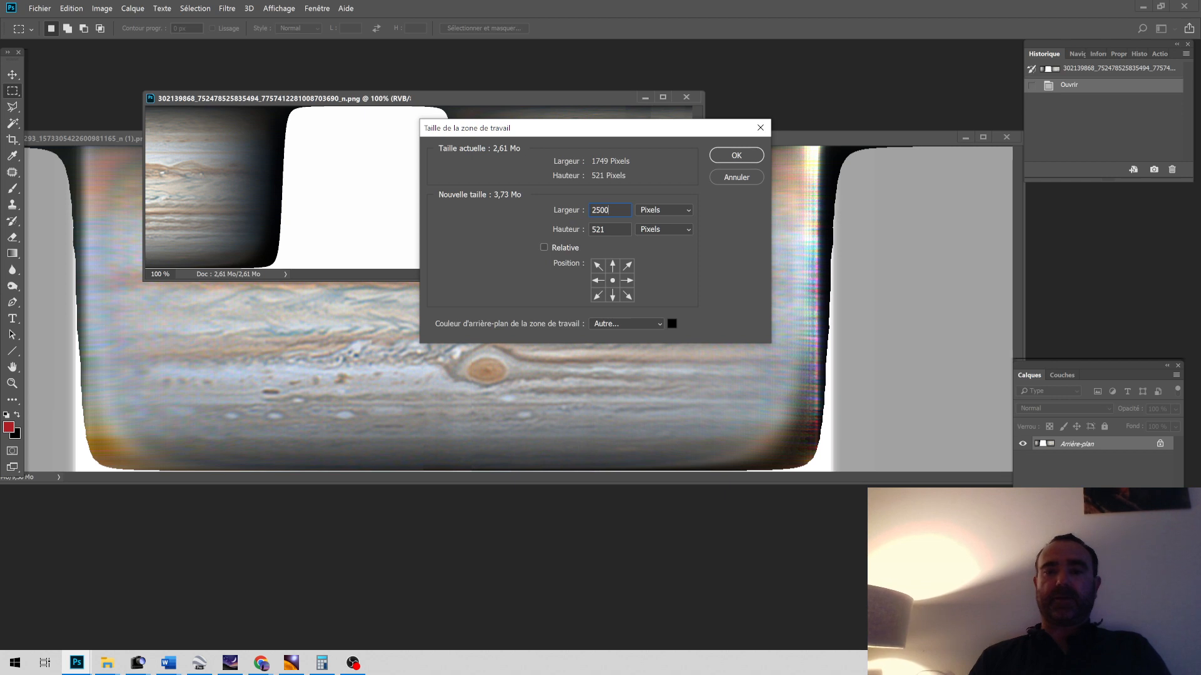
pyautogui.press('Return')
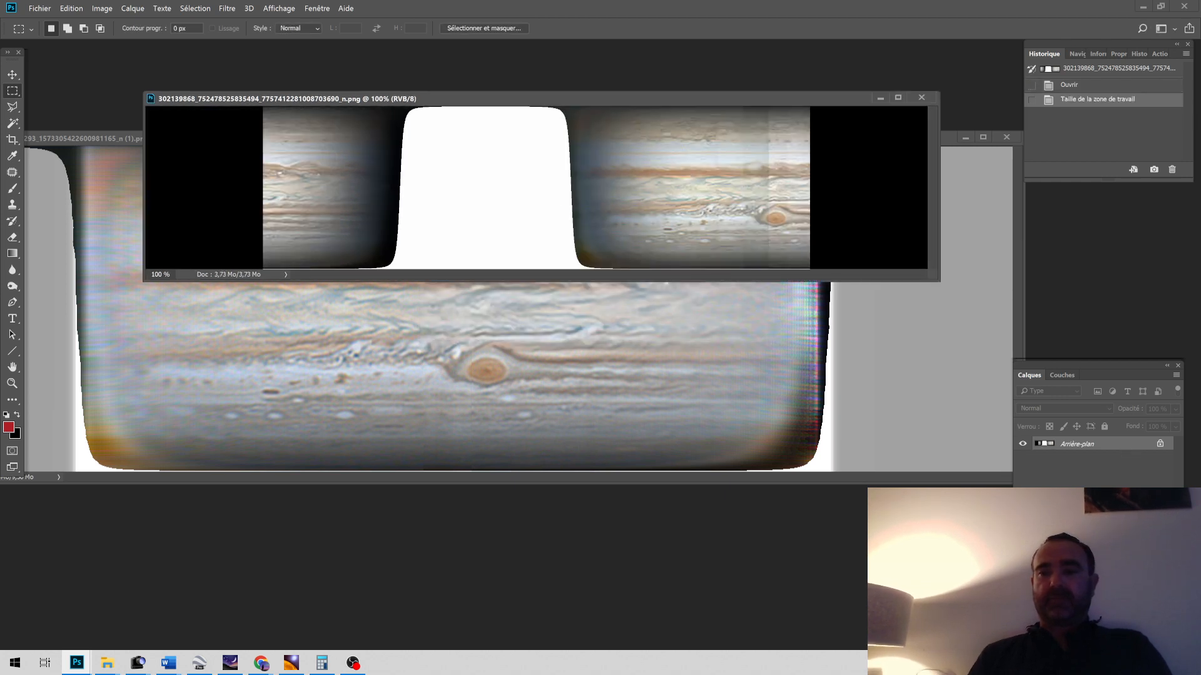
# Step: Duplicate the background layer twice and shift the top copy eastward until its map starts just past the original map's eastern edge
pyautogui.moveTo(1076, 444); pyautogui.dragTo(1158, 500)
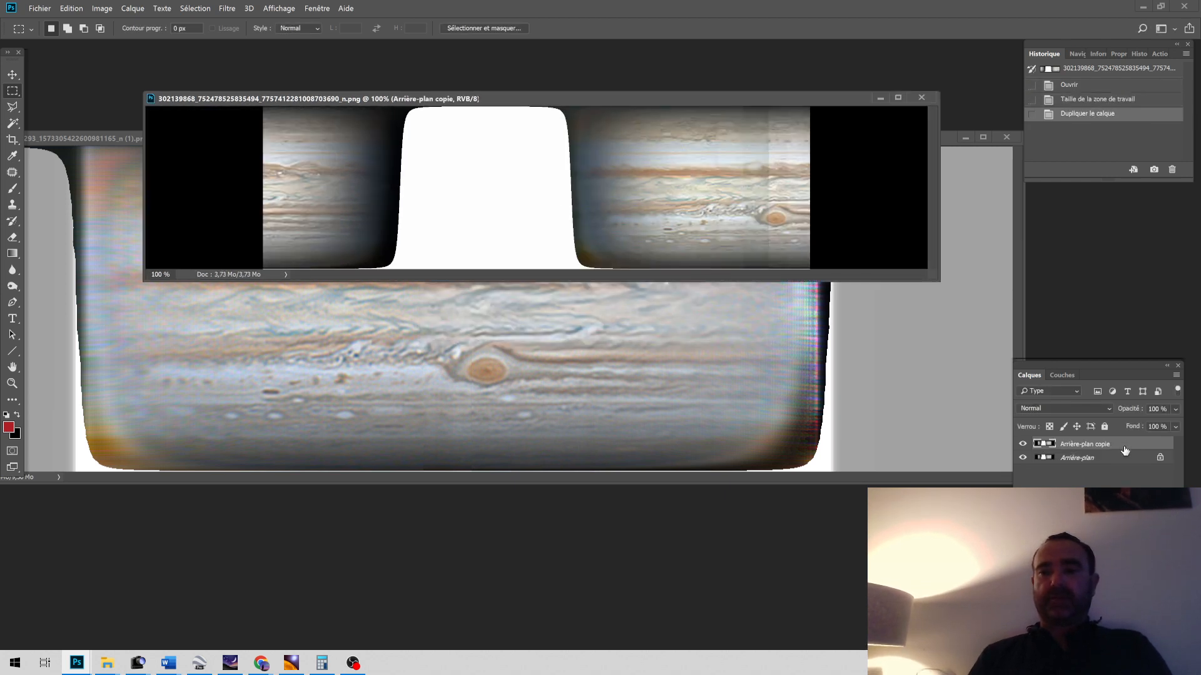
pyautogui.hotkey('ctrl', 'j')
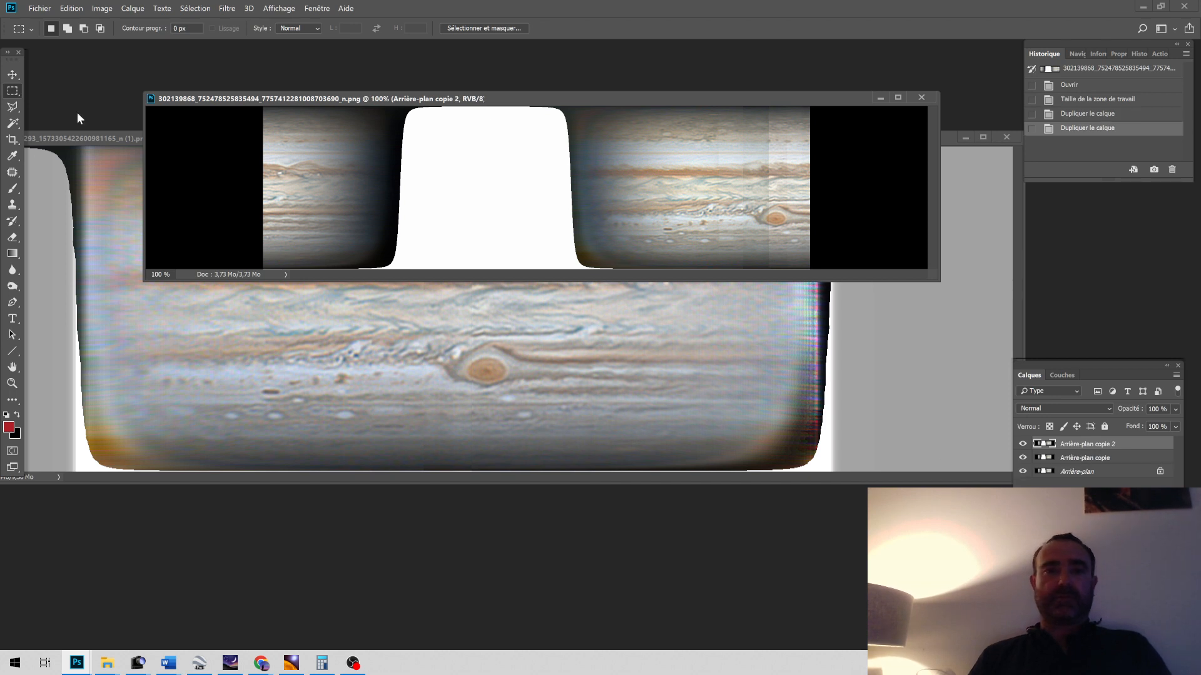
pyautogui.click(13, 76)
pyautogui.moveTo(306, 159); pyautogui.dragTo(862, 162)
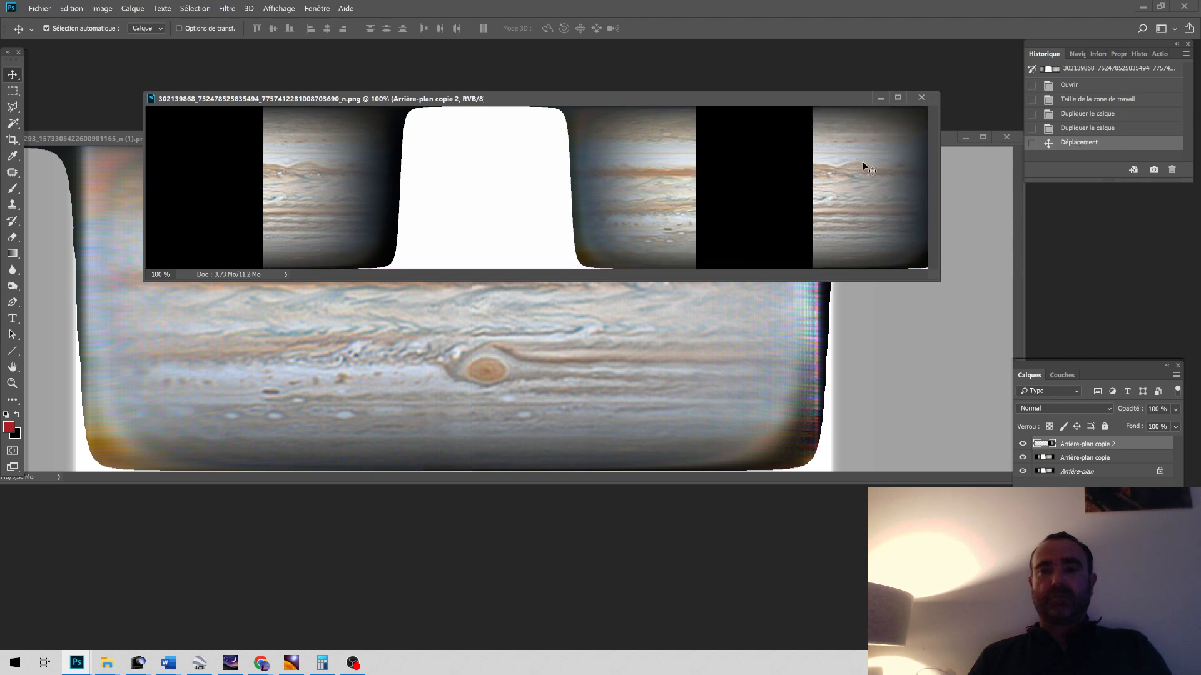
# Step: Shift the middle background copy westward until its map meets the original map's western edge, and delete its black band
pyautogui.click(1068, 460)
pyautogui.moveTo(616, 208); pyautogui.dragTo(236, 211)
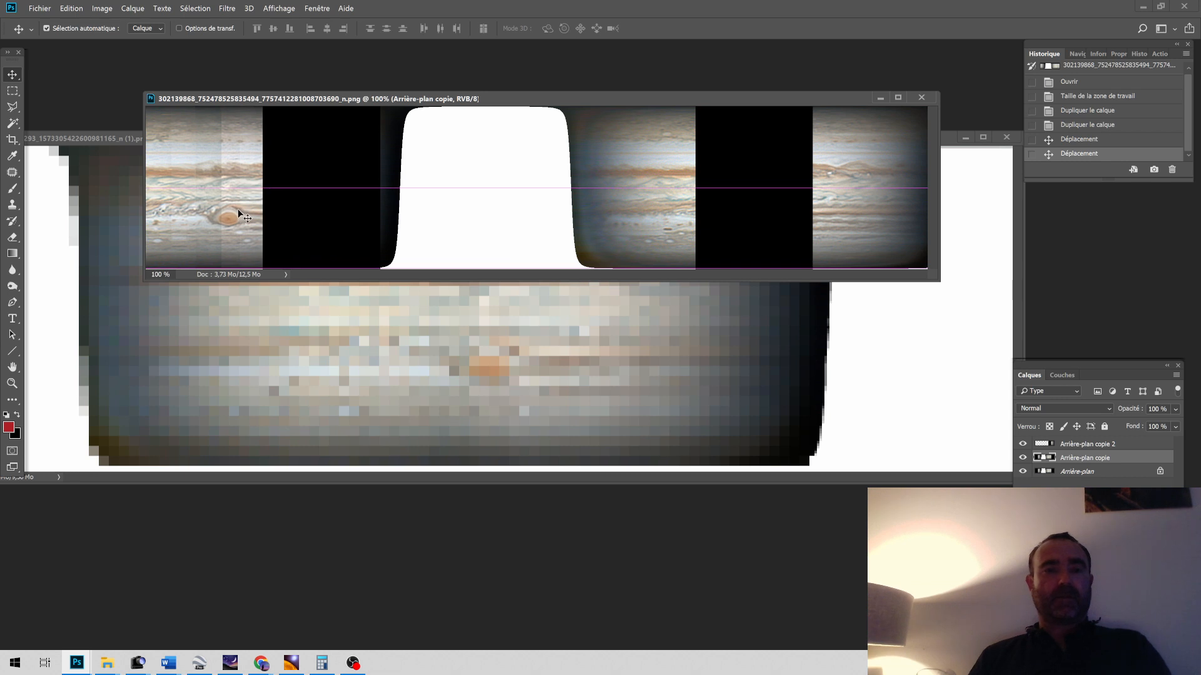
pyautogui.click(12, 383)
pyautogui.click(346, 205)
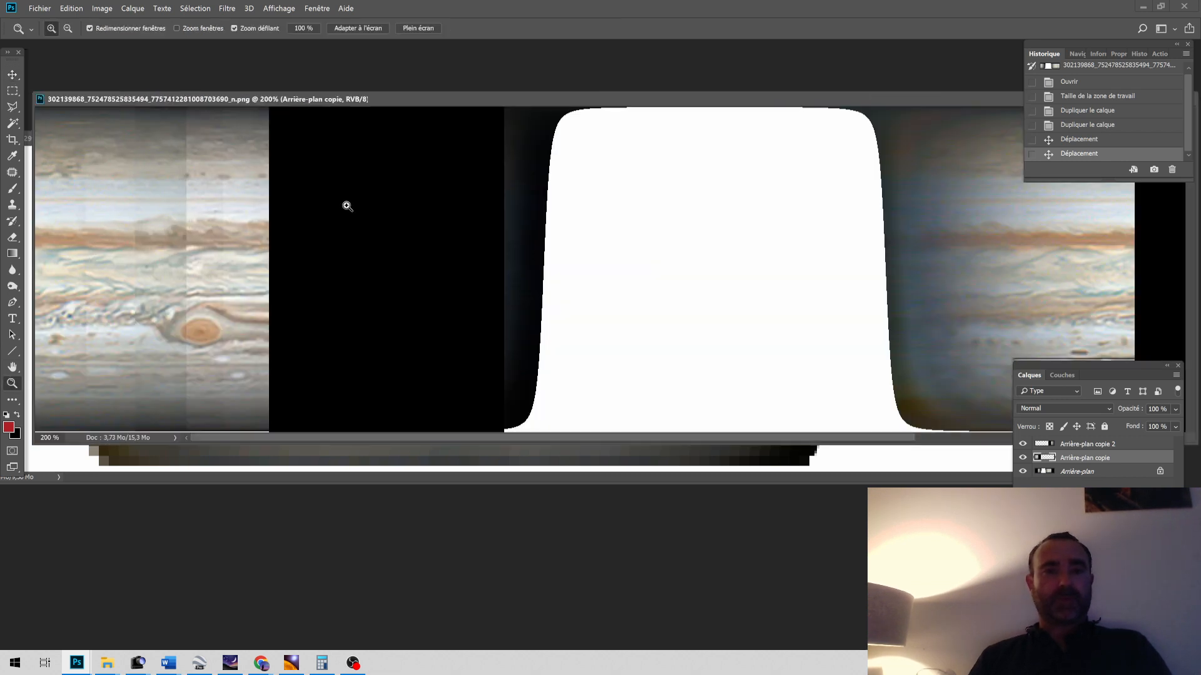
pyautogui.click(12, 123)
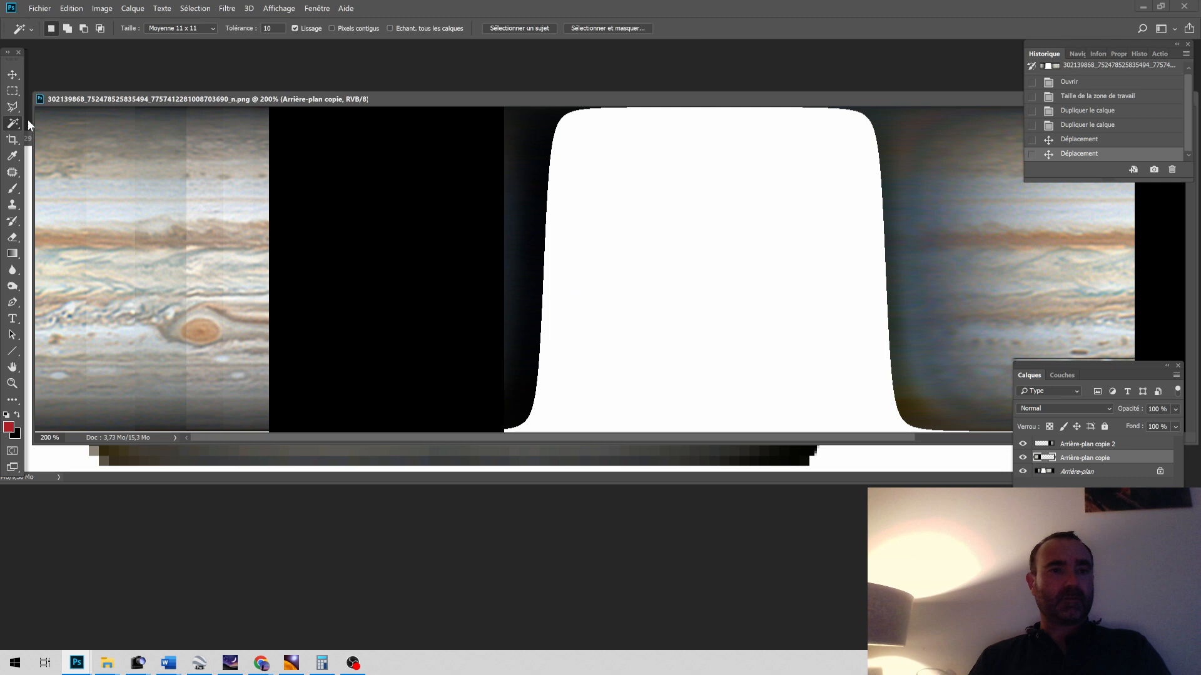
pyautogui.click(327, 178)
pyautogui.press('Delete')
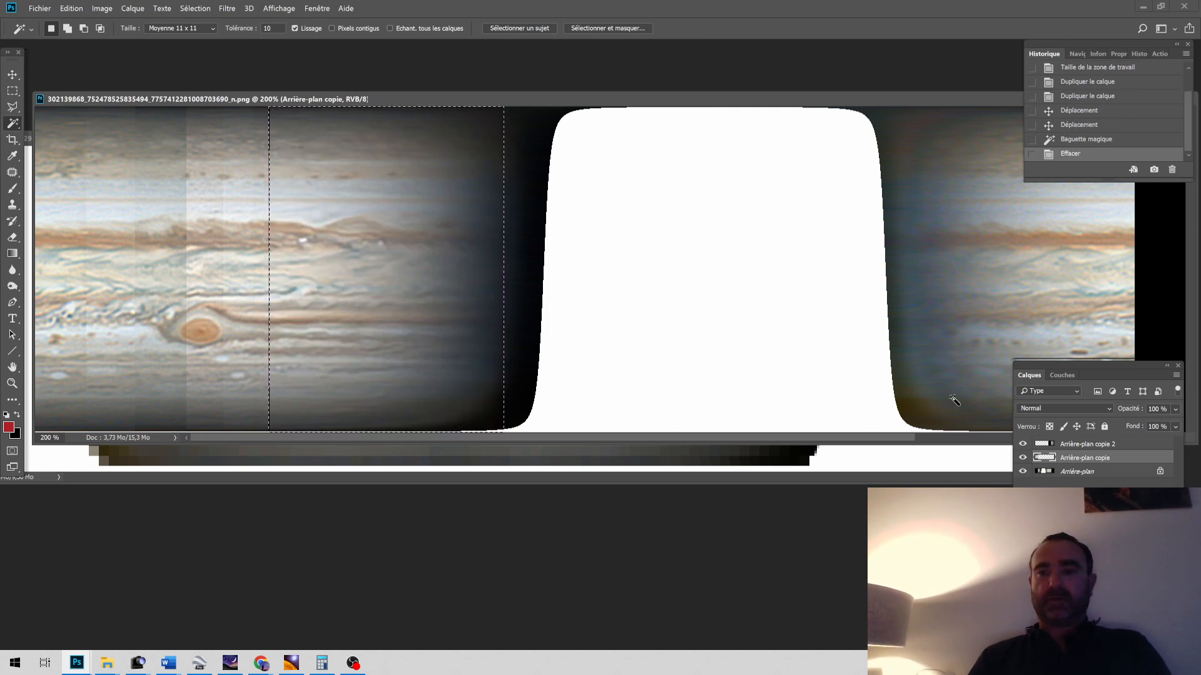
# Step: Select the black band on the top background copy with the Magic Wand and delete it
pyautogui.click(1083, 446)
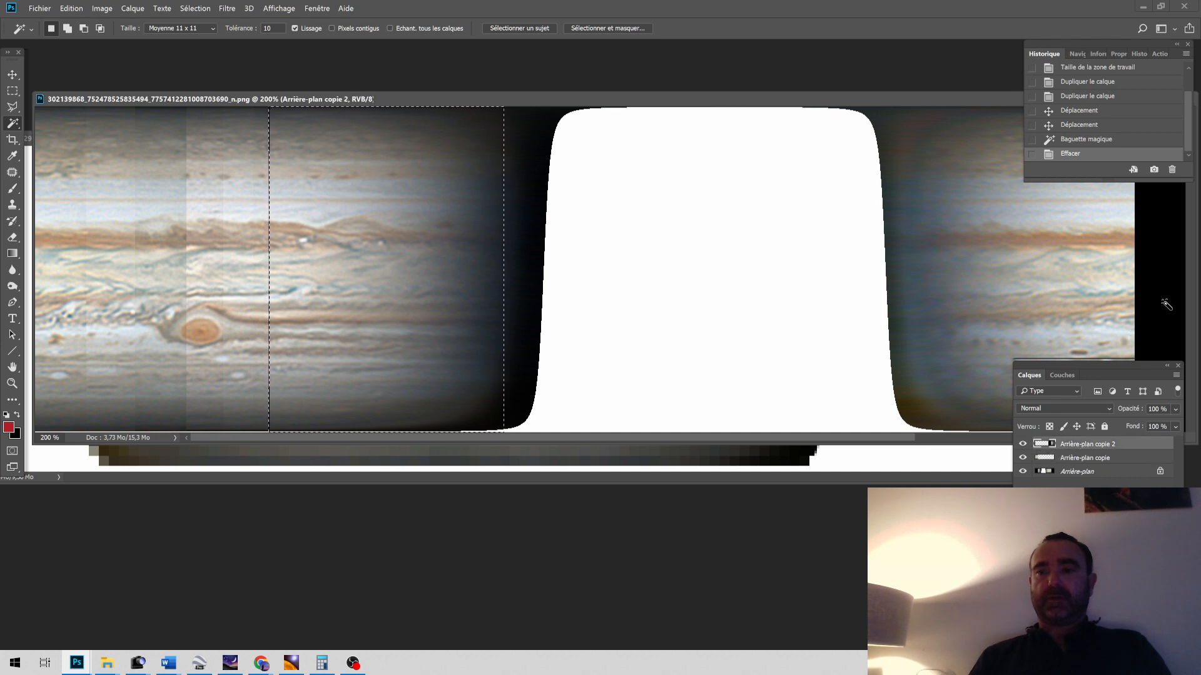
pyautogui.click(1023, 443)
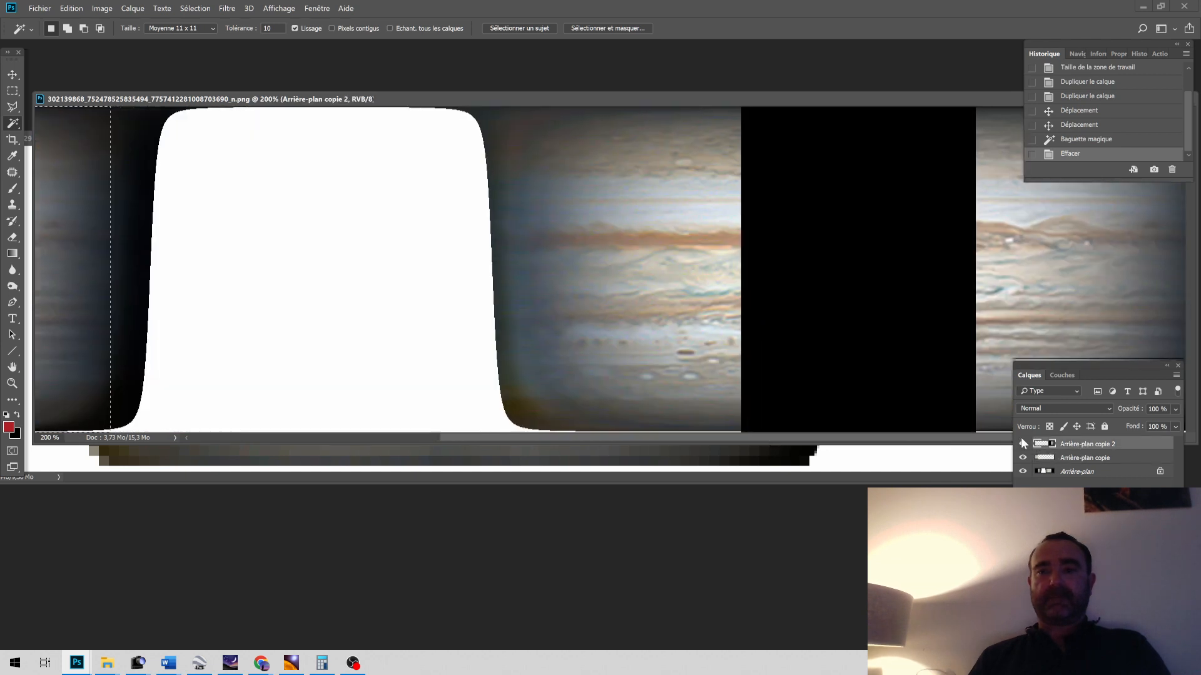
pyautogui.click(1023, 443)
pyautogui.click(932, 356)
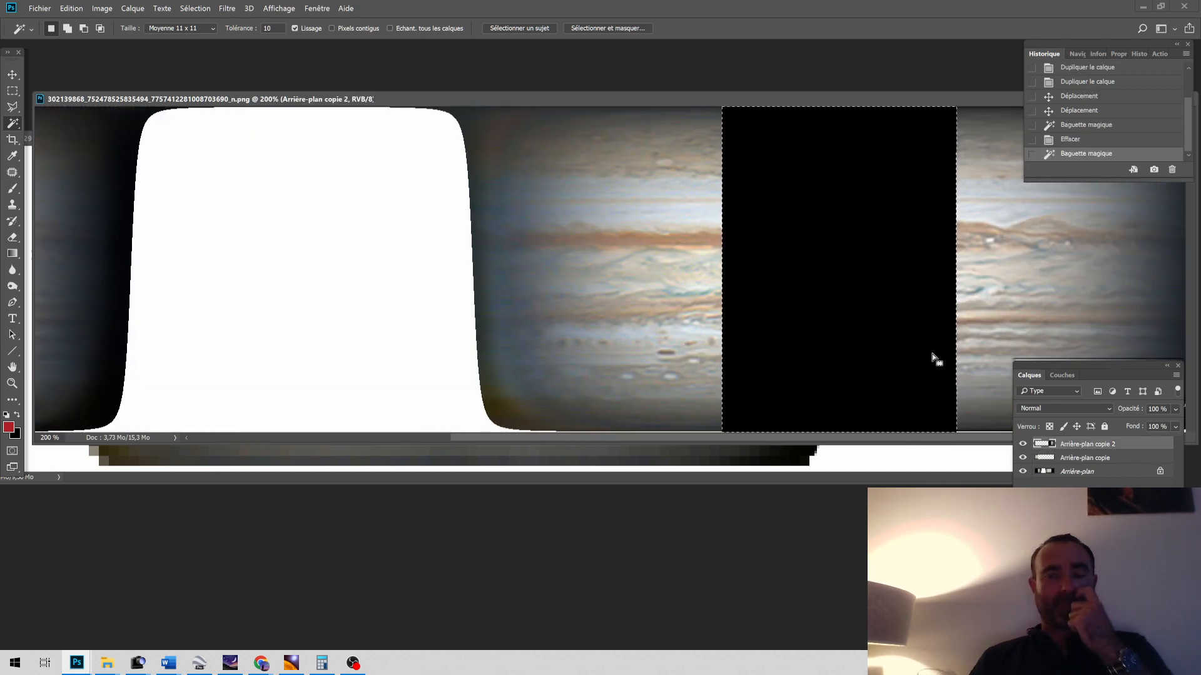
pyautogui.press('Delete')
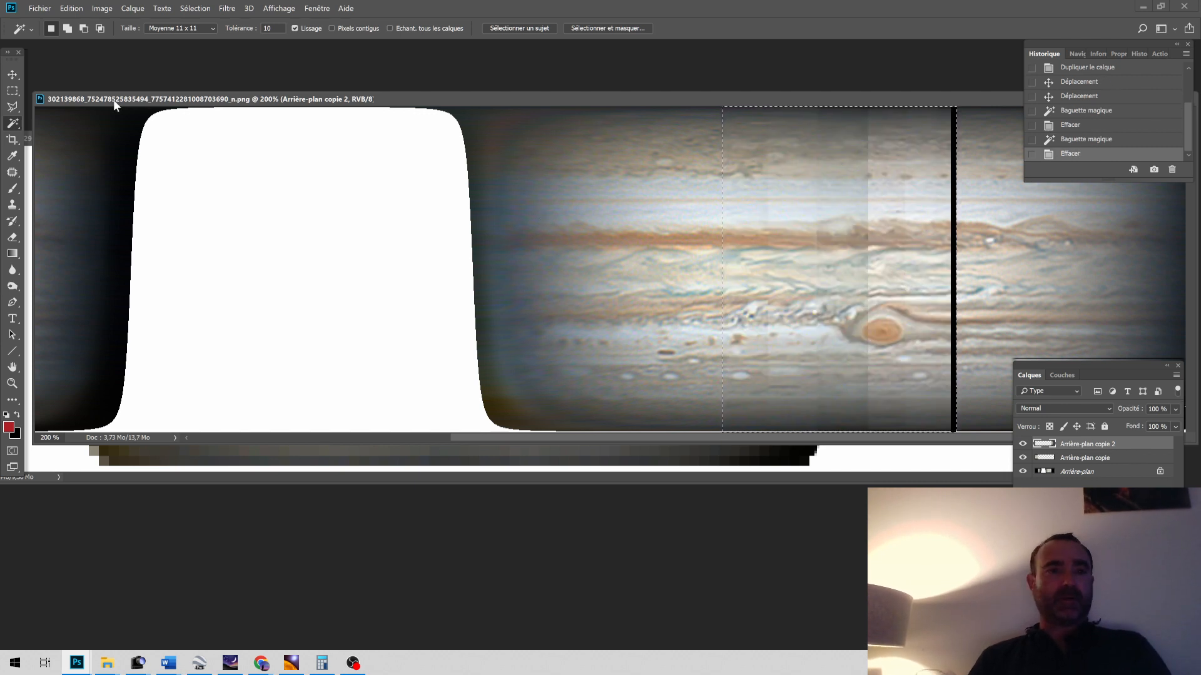
# Step: Deselect and nudge the top copy westward until the black gap beside the Great Red Spot closes
pyautogui.click(13, 74)
pyautogui.hotkey('ctrl', 'd')
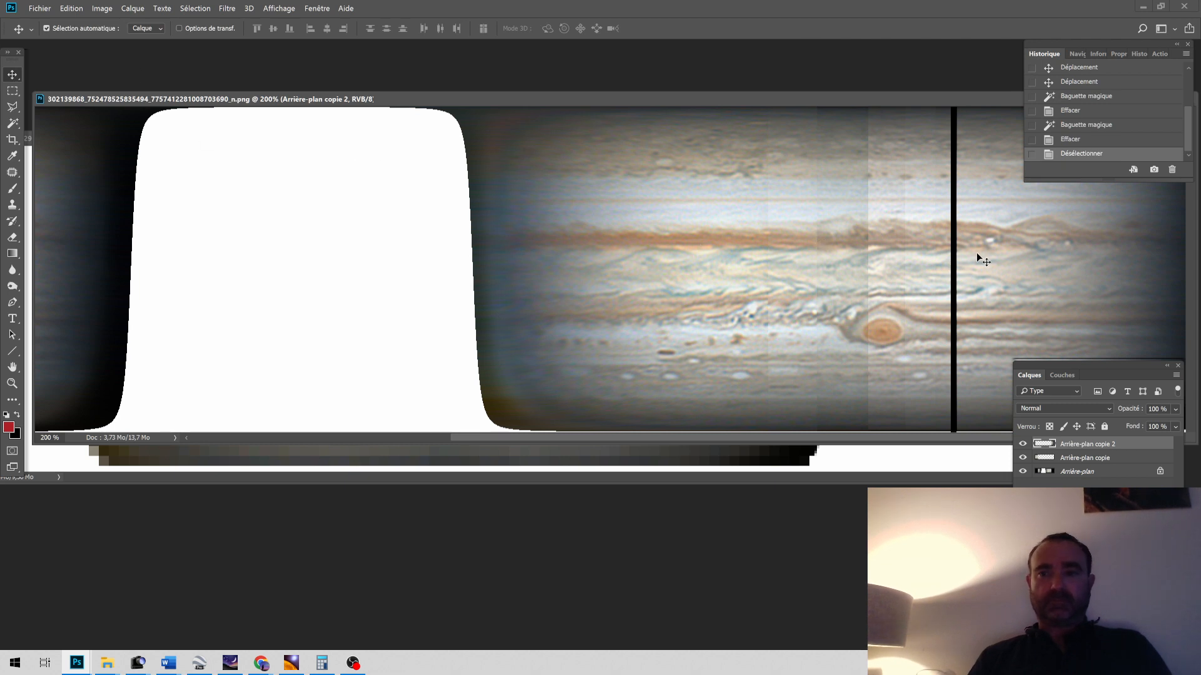
pyautogui.press('Left')
pyautogui.press('Left')
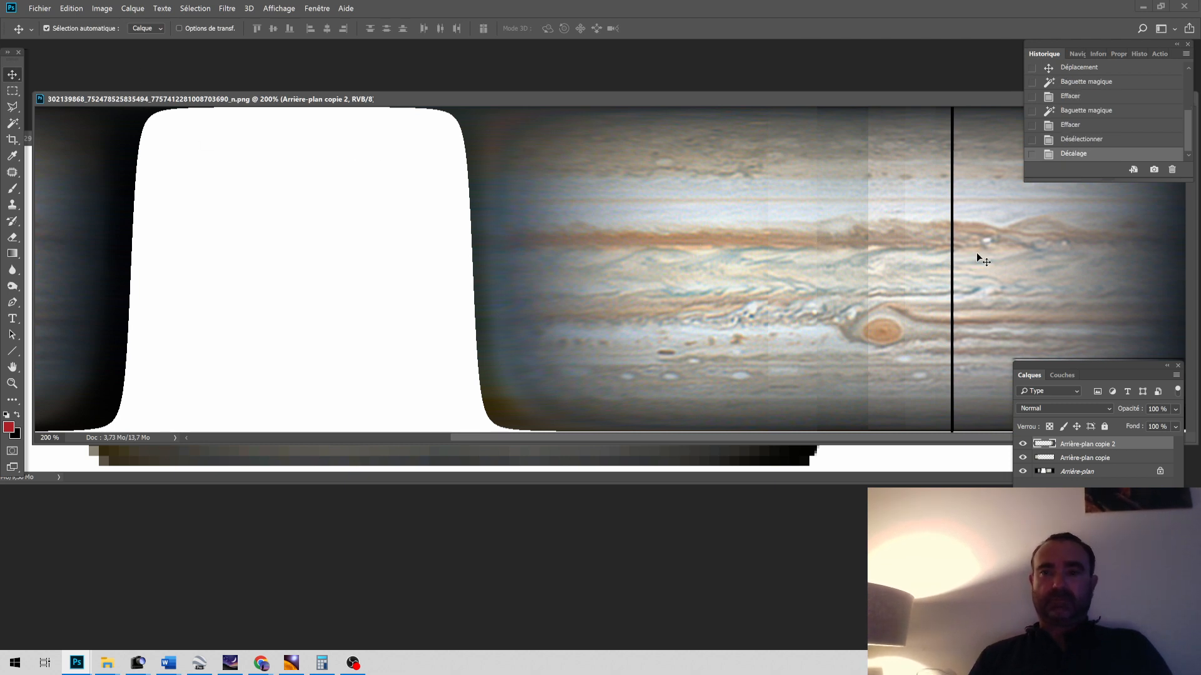
pyautogui.press('Left')
pyautogui.press('Left')
pyautogui.press('Left')
pyautogui.press('Left')
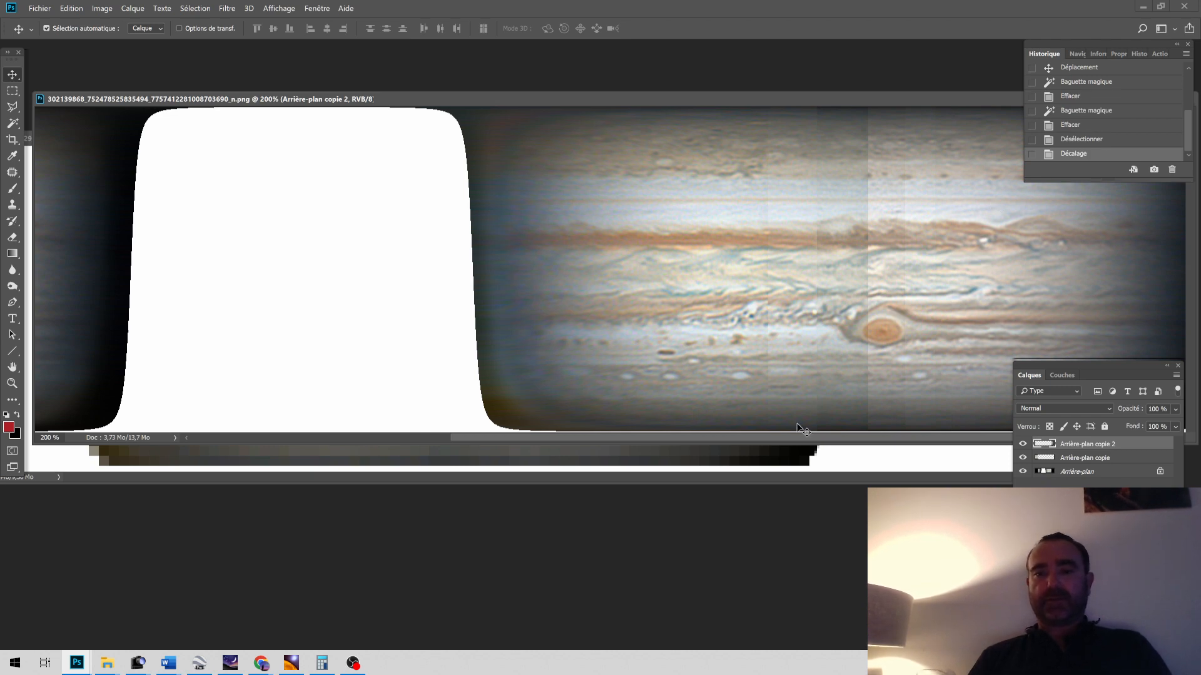
# Step: Nudge the middle copy eastward to close the thin black seam, and merge all visible layers
pyautogui.moveTo(790, 436); pyautogui.dragTo(469, 441)
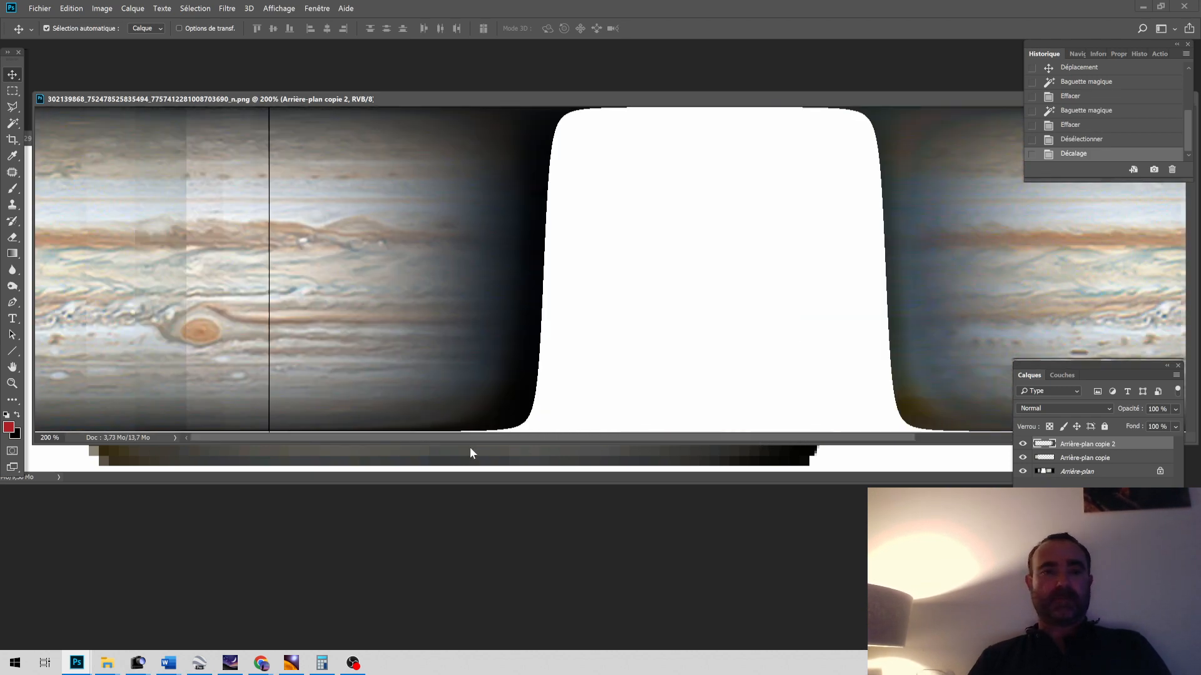
pyautogui.click(198, 294)
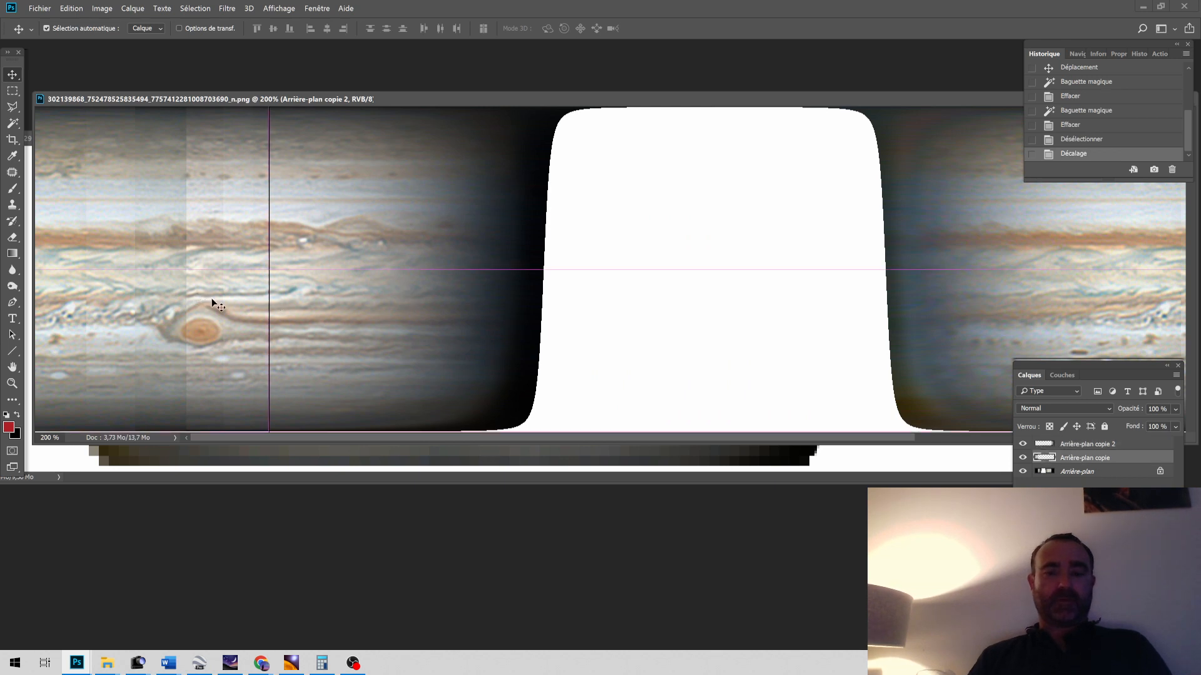
pyautogui.hotkey('ctrl', 'f')
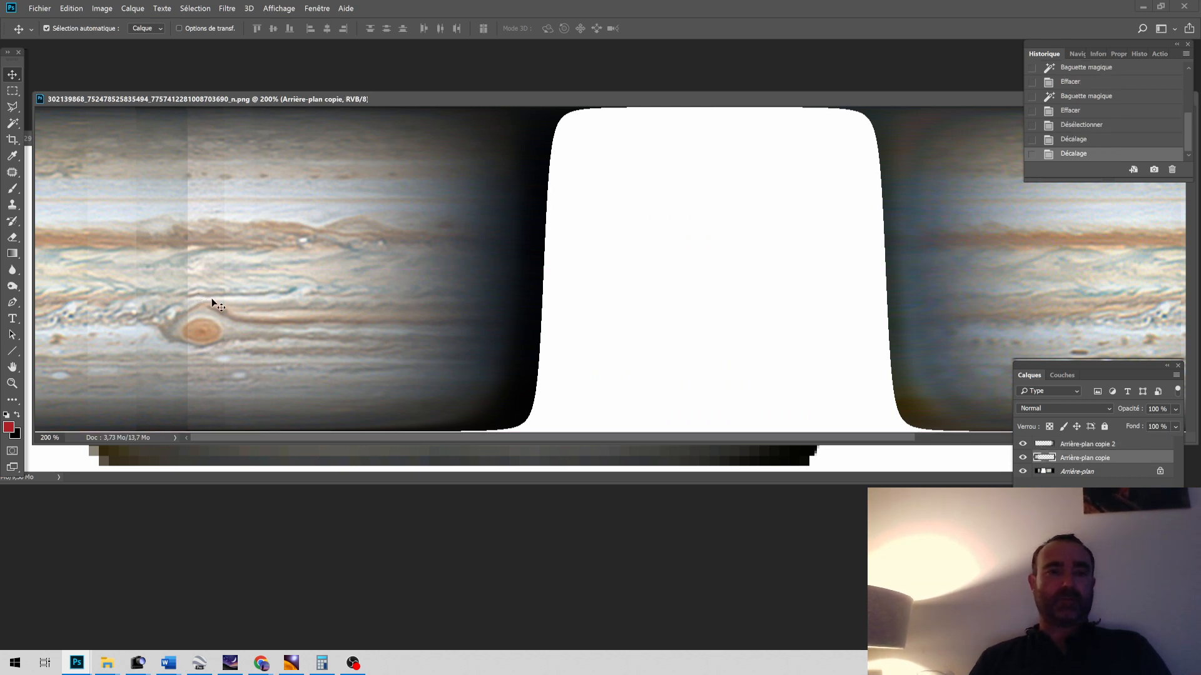
pyautogui.hotkey('ctrl', 'shift', 'e')
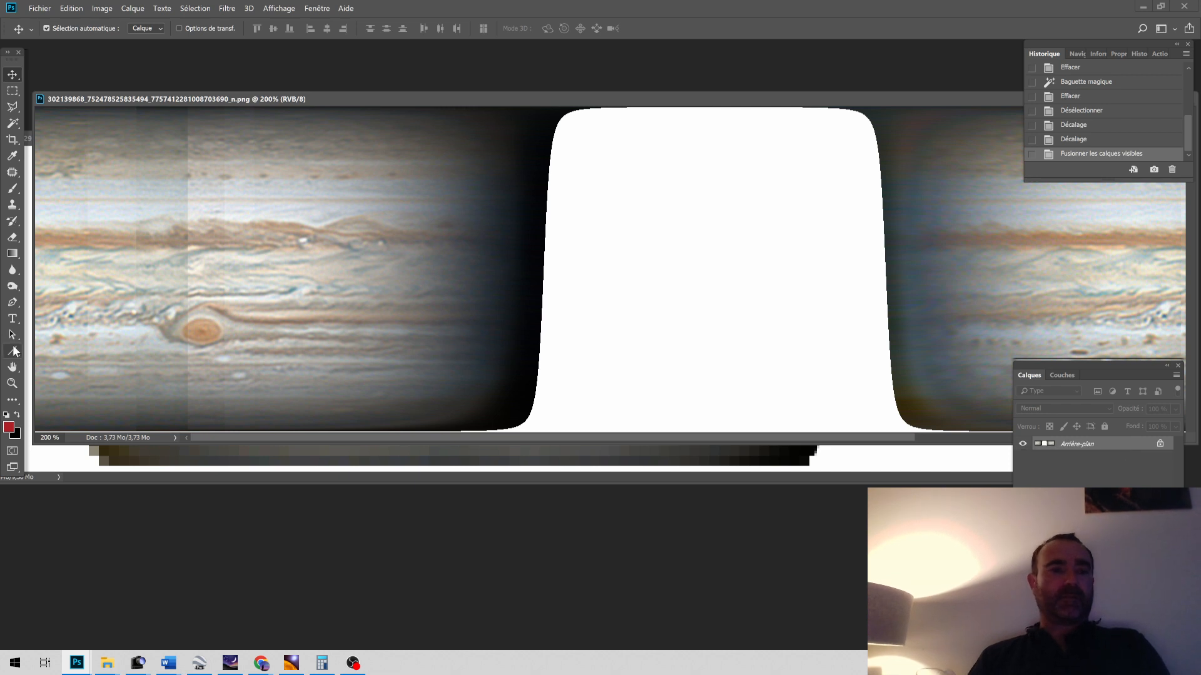
# Step: Fit the map to the screen and copy a full-width rectangular band, excluding the polar edges, to a new layer
pyautogui.click(12, 367)
pyautogui.click(211, 28)
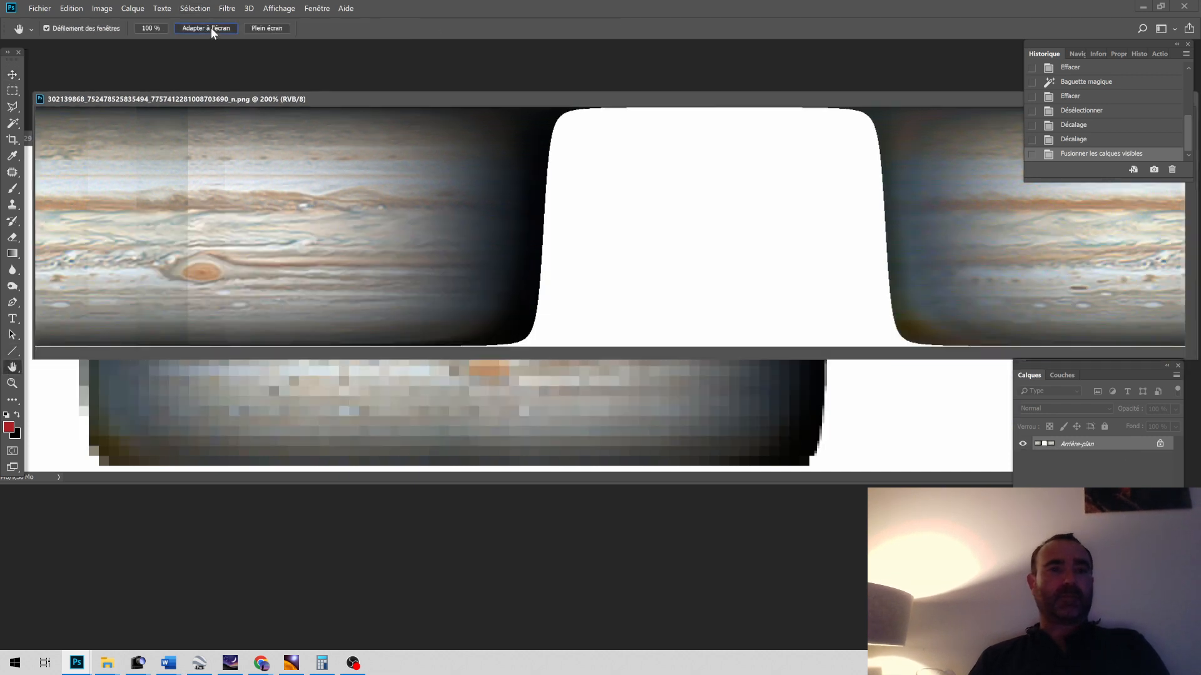
pyautogui.click(12, 93)
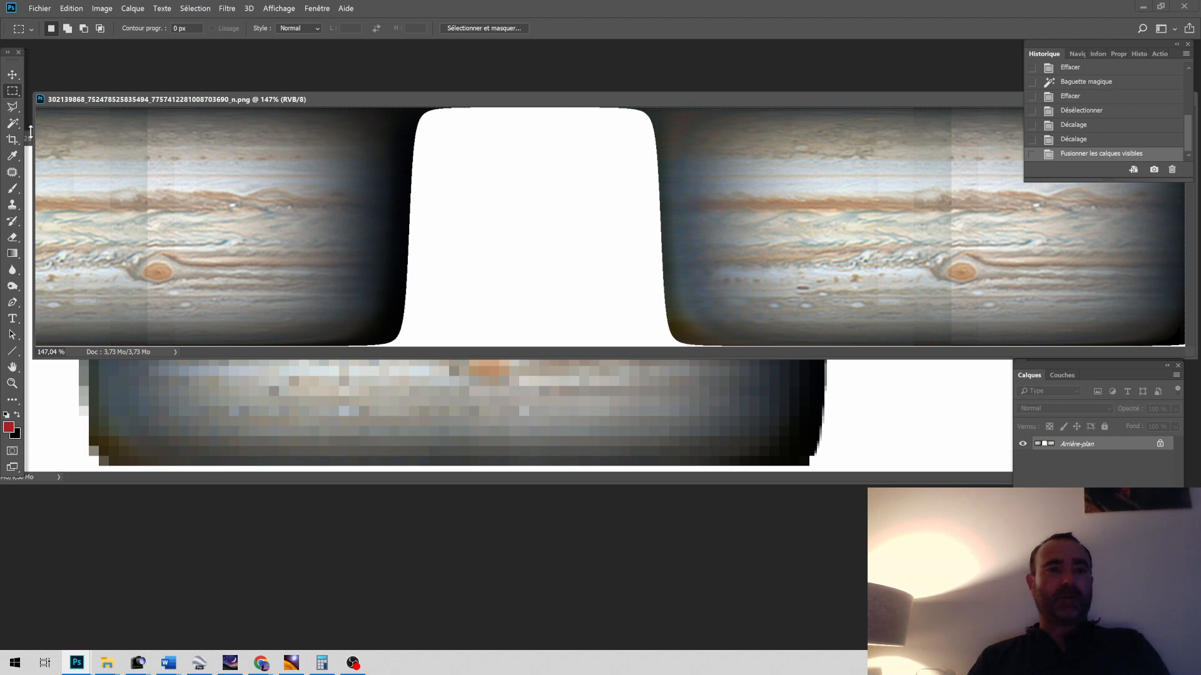
pyautogui.moveTo(35, 129); pyautogui.dragTo(1187, 306)
pyautogui.rightClick(944, 276)
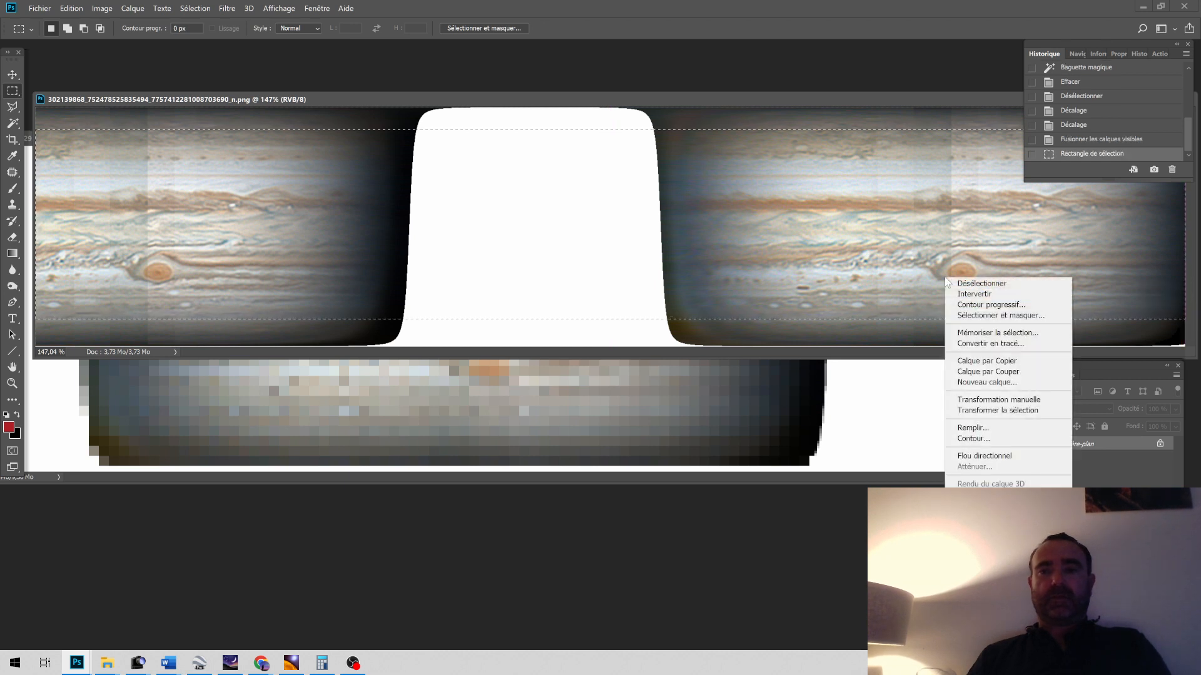
pyautogui.click(987, 361)
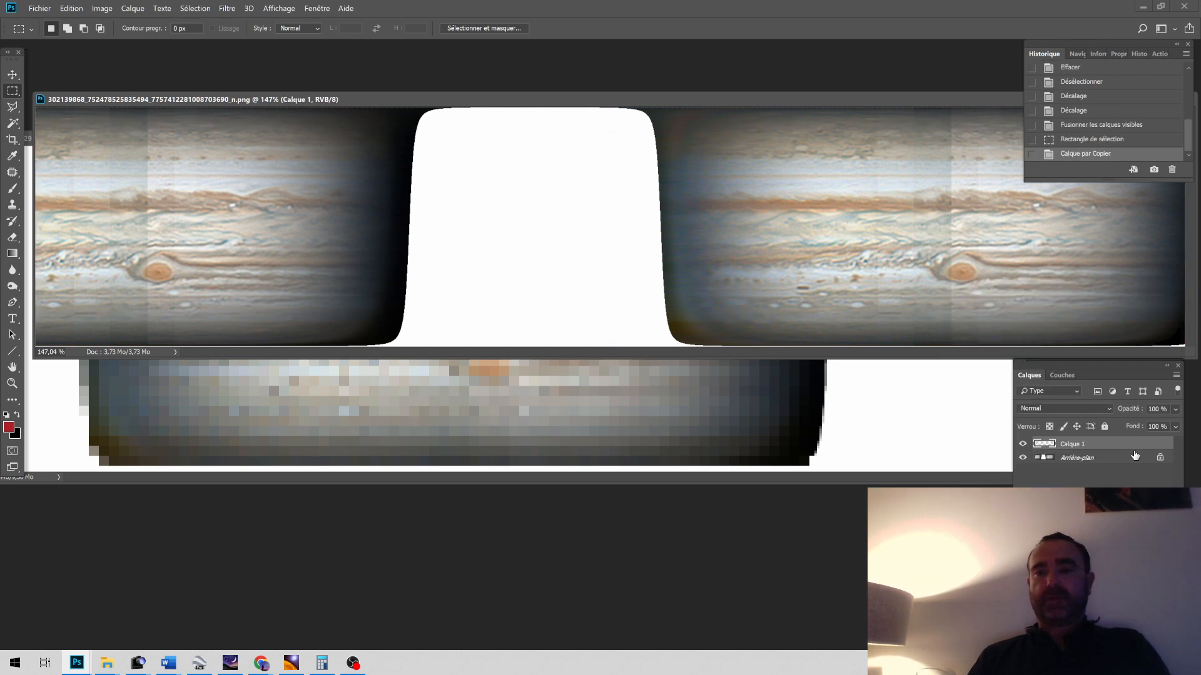
# Step: Hide the background and apply a Motion Blur at a 90° angle to the copied band layer
pyautogui.click(1033, 459)
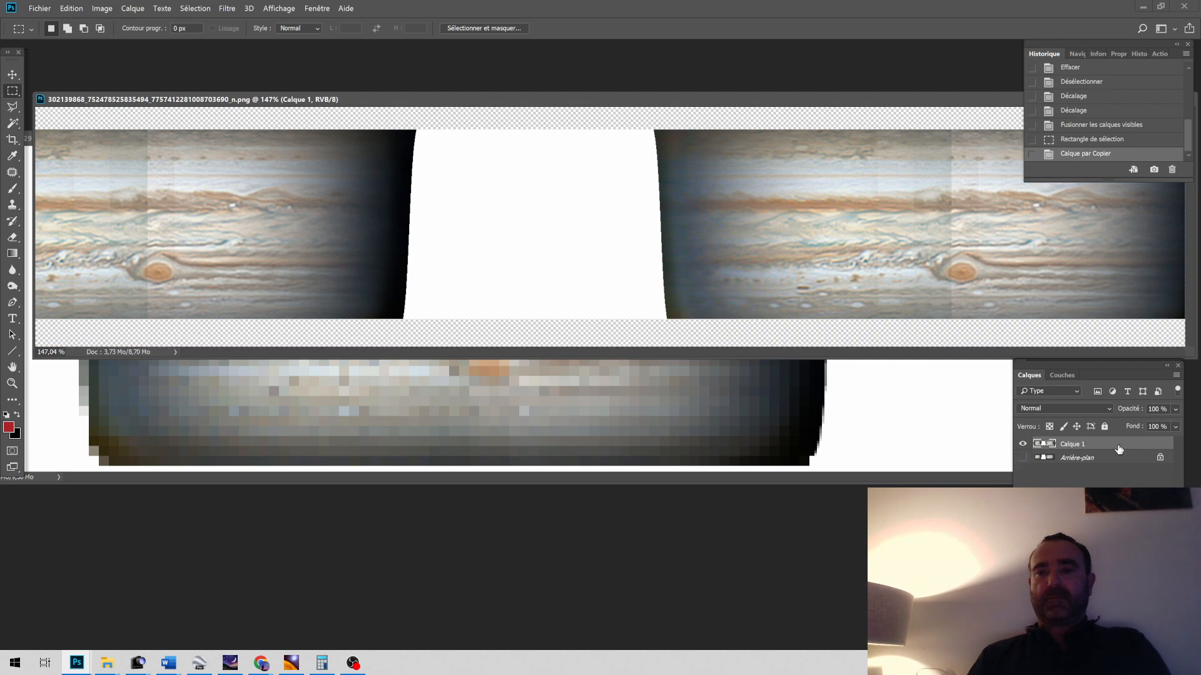
pyautogui.click(227, 9)
pyautogui.moveTo(317, 178)
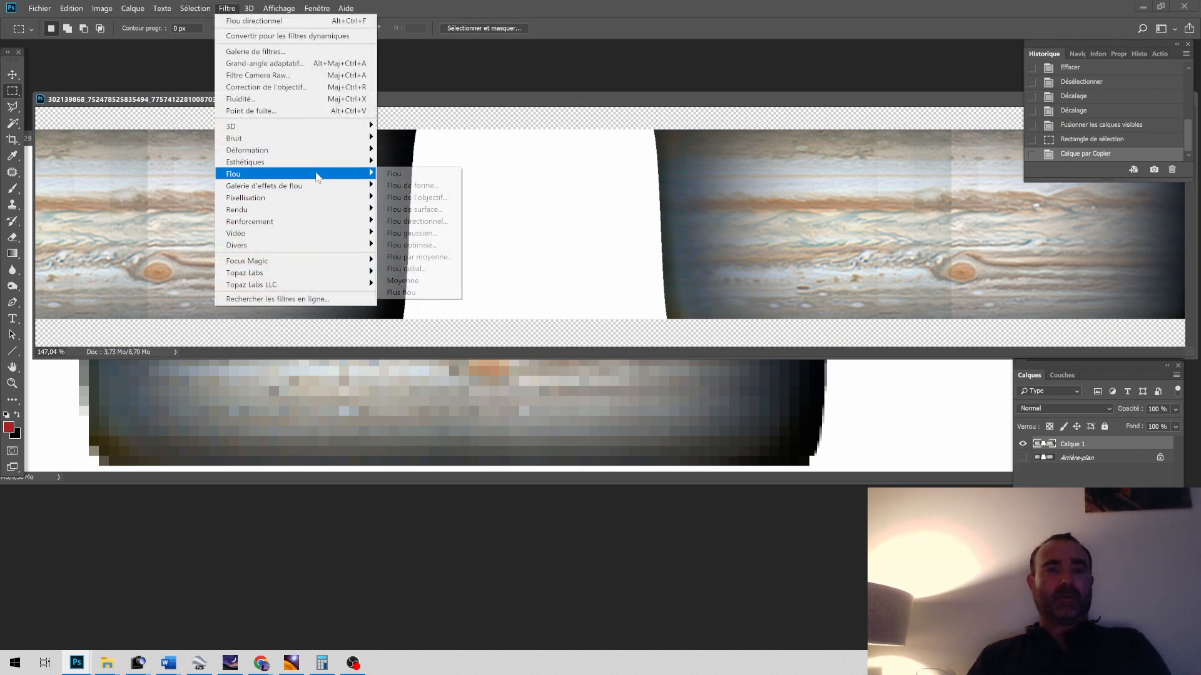
pyautogui.click(408, 222)
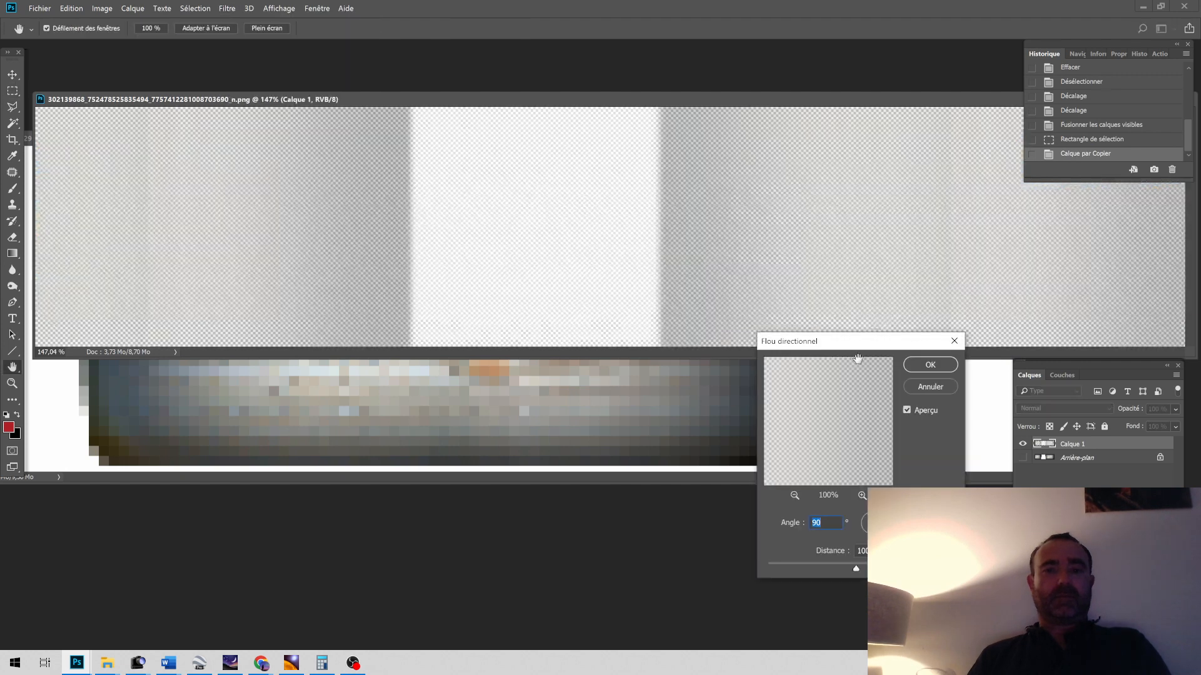
pyautogui.click(908, 367)
pyautogui.press('m')
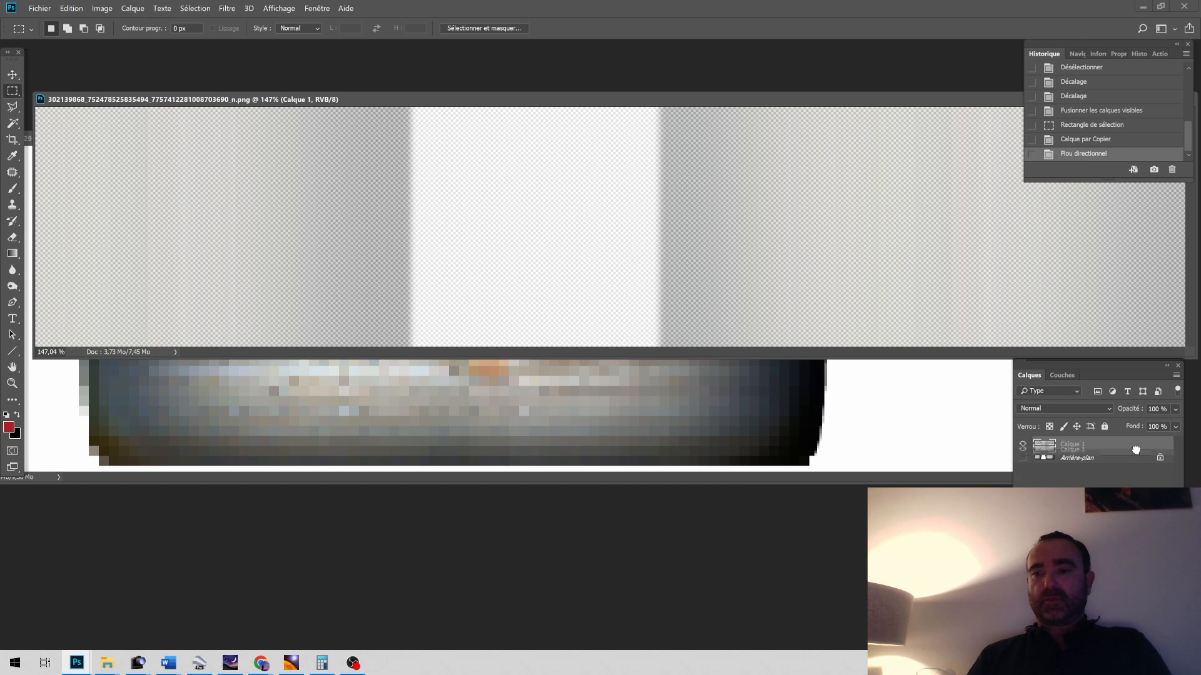
# Step: Duplicate the blurred layer four times to build up its opacity and merge the visible layers
pyautogui.moveTo(1136, 449); pyautogui.dragTo(1135, 447)
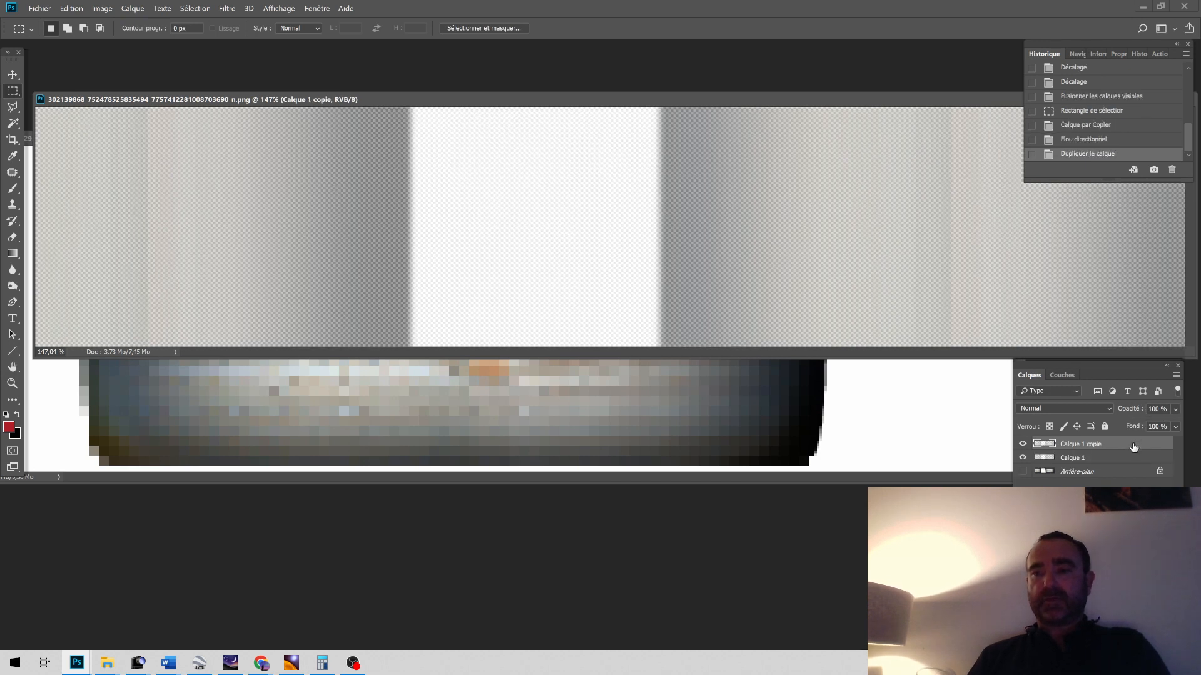
pyautogui.moveTo(1139, 448); pyautogui.dragTo(1137, 638)
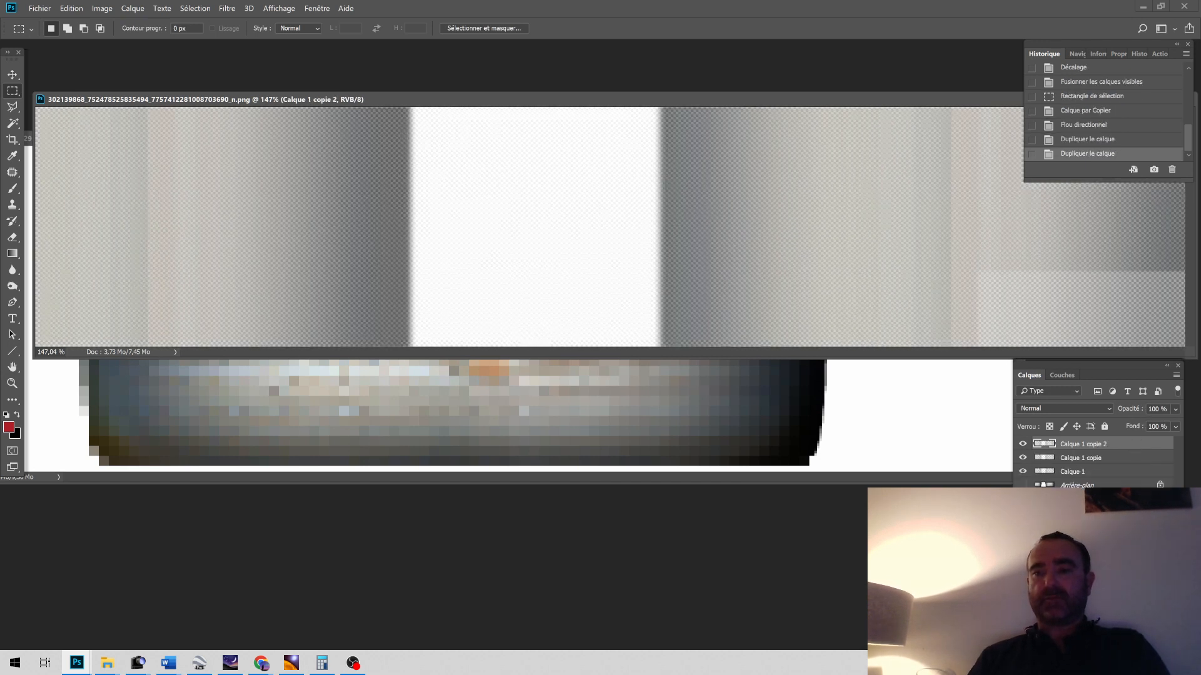
pyautogui.moveTo(1139, 449); pyautogui.dragTo(1136, 628)
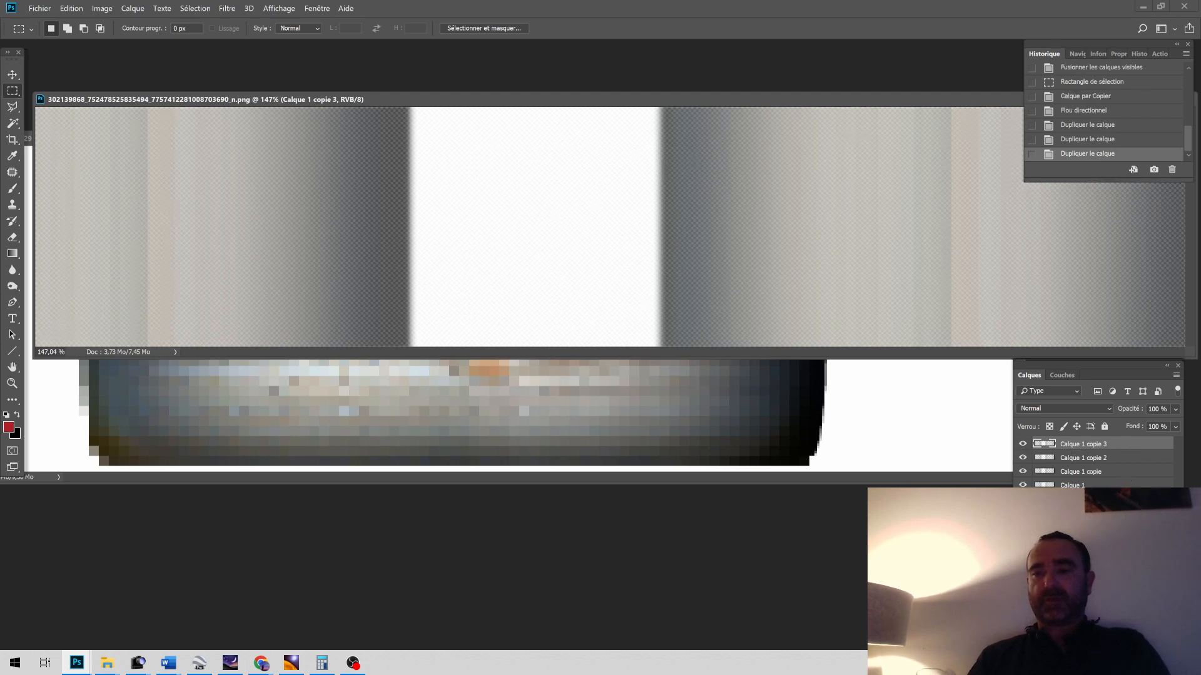
pyautogui.hotkey('ctrl', 'j')
pyautogui.hotkey('ctrl', 'shift', 'e')
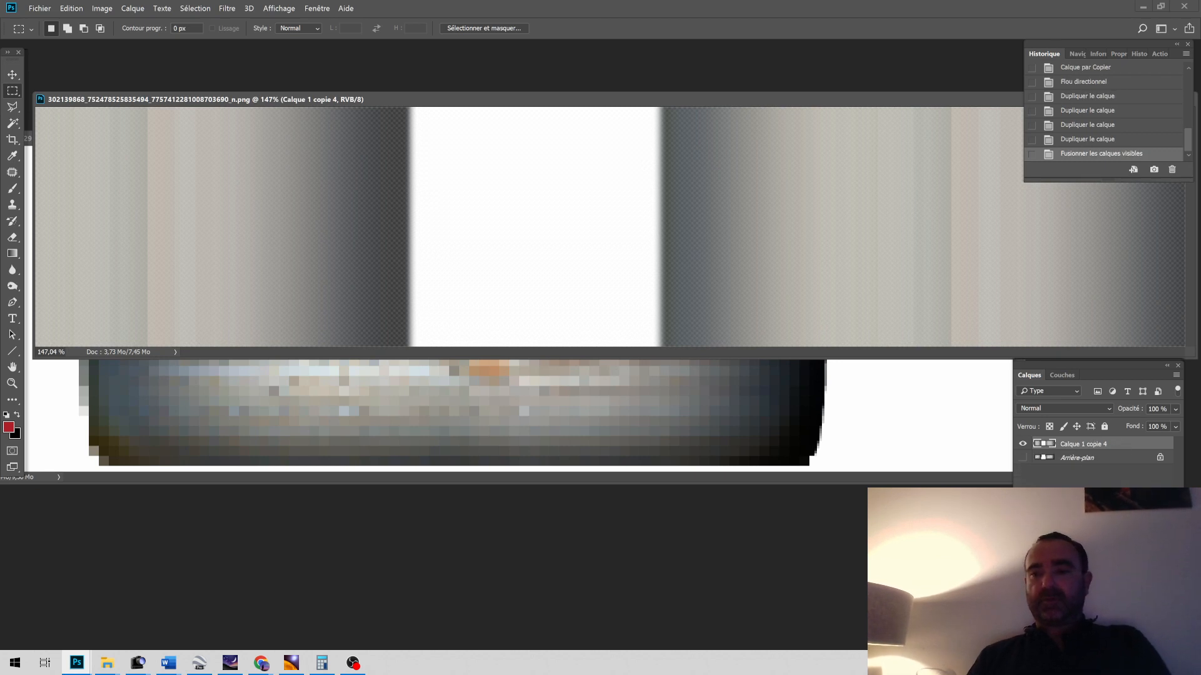
# Step: Duplicate the merged blur twice more and merge the visible copies into one opaque layer
pyautogui.hotkey('ctrl', 'j')
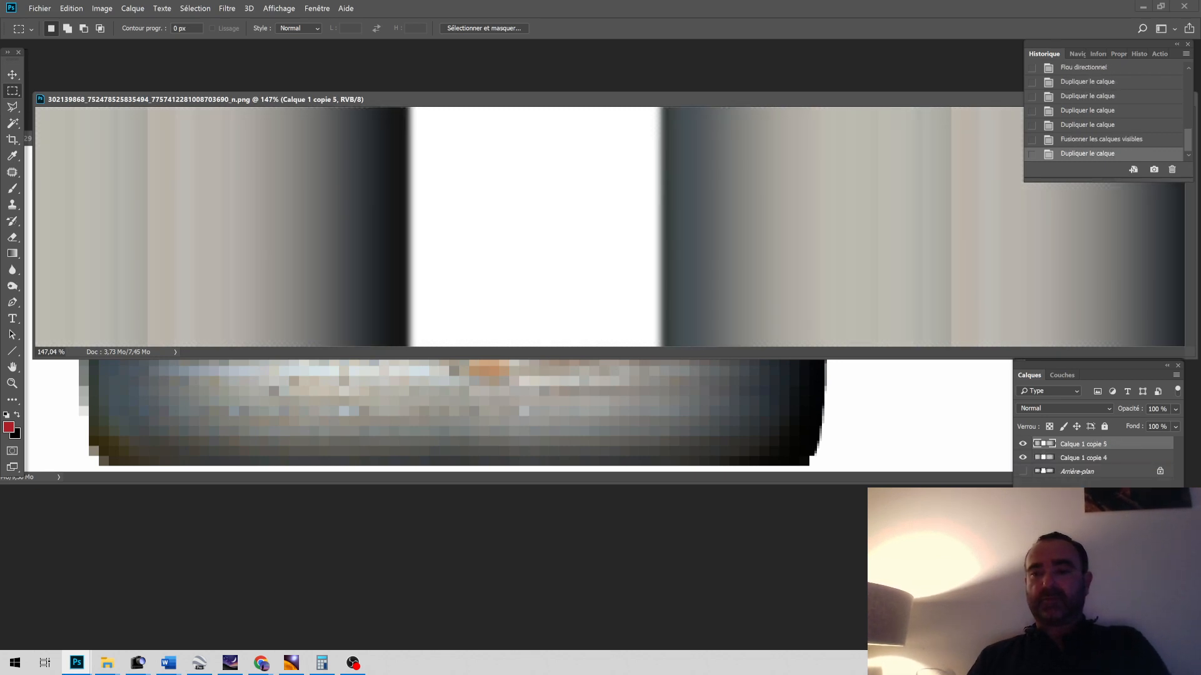
pyautogui.hotkey('ctrl', 'j')
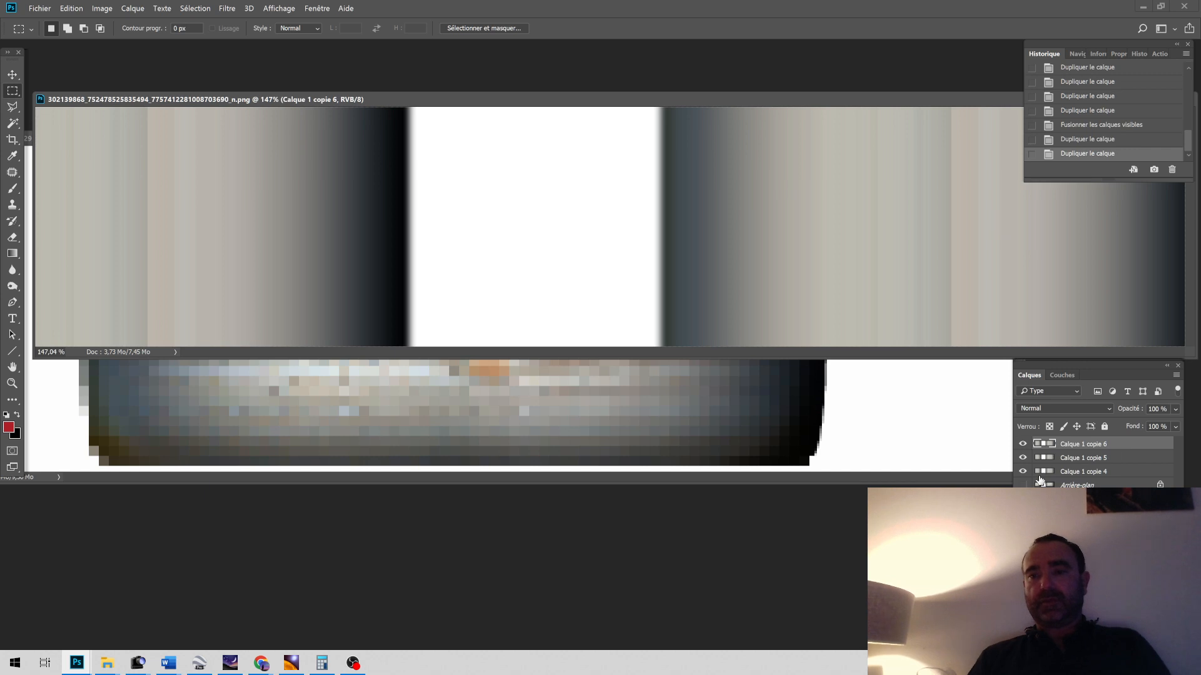
pyautogui.hotkey('ctrl', 'shift', 'e')
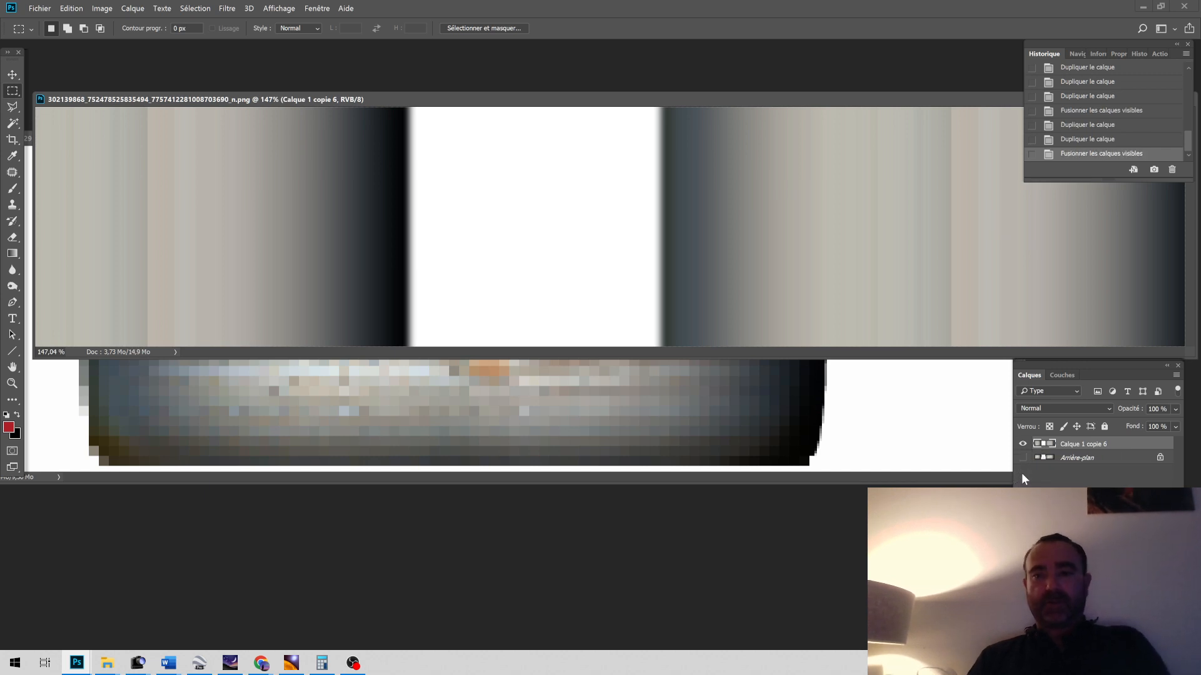
# Step: Show the background again and set the merged blur layer's blending mode to Division
pyautogui.click(1023, 458)
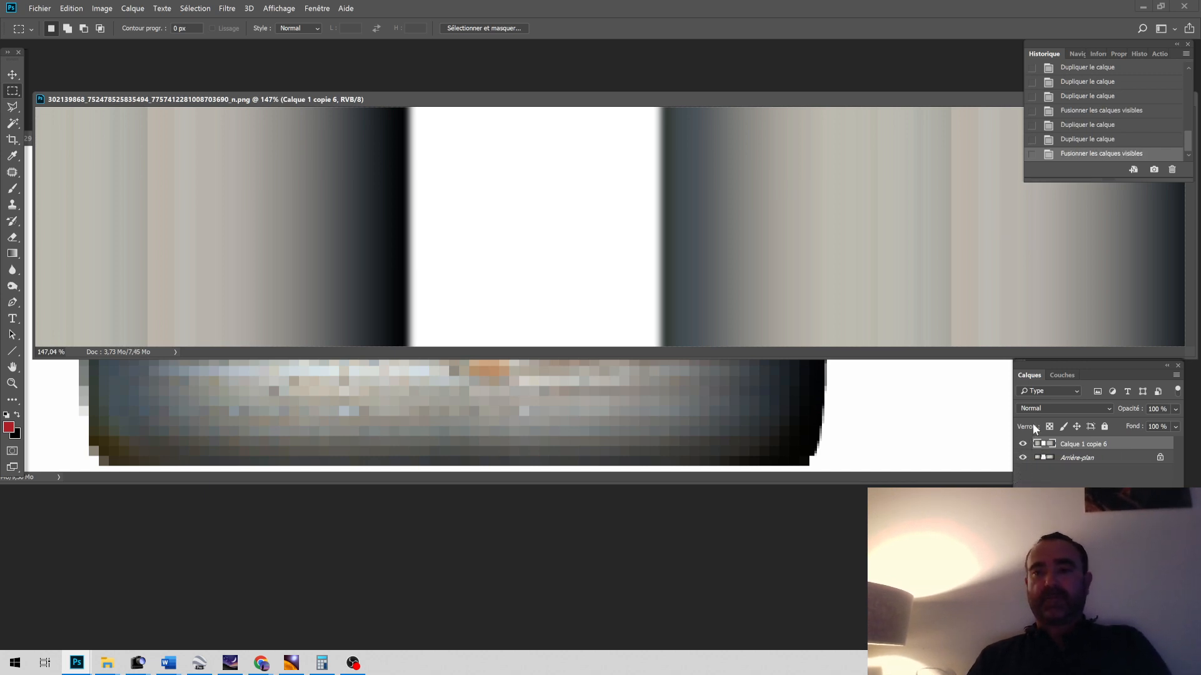
pyautogui.click(1037, 407)
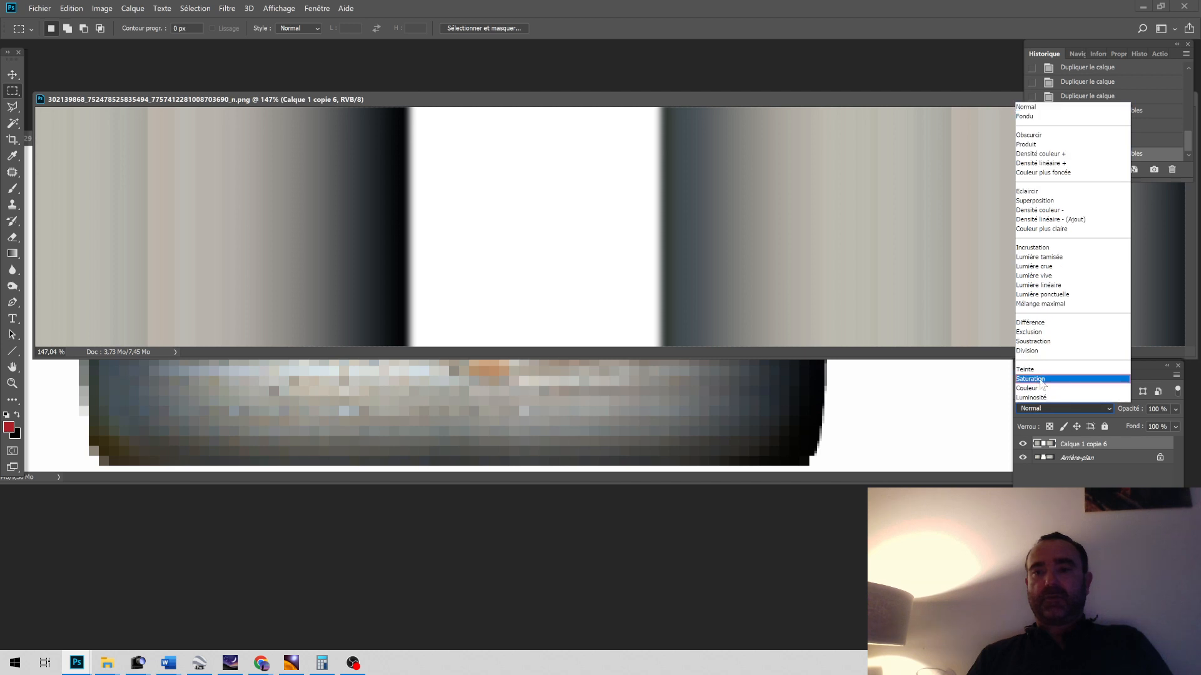
pyautogui.click(1041, 350)
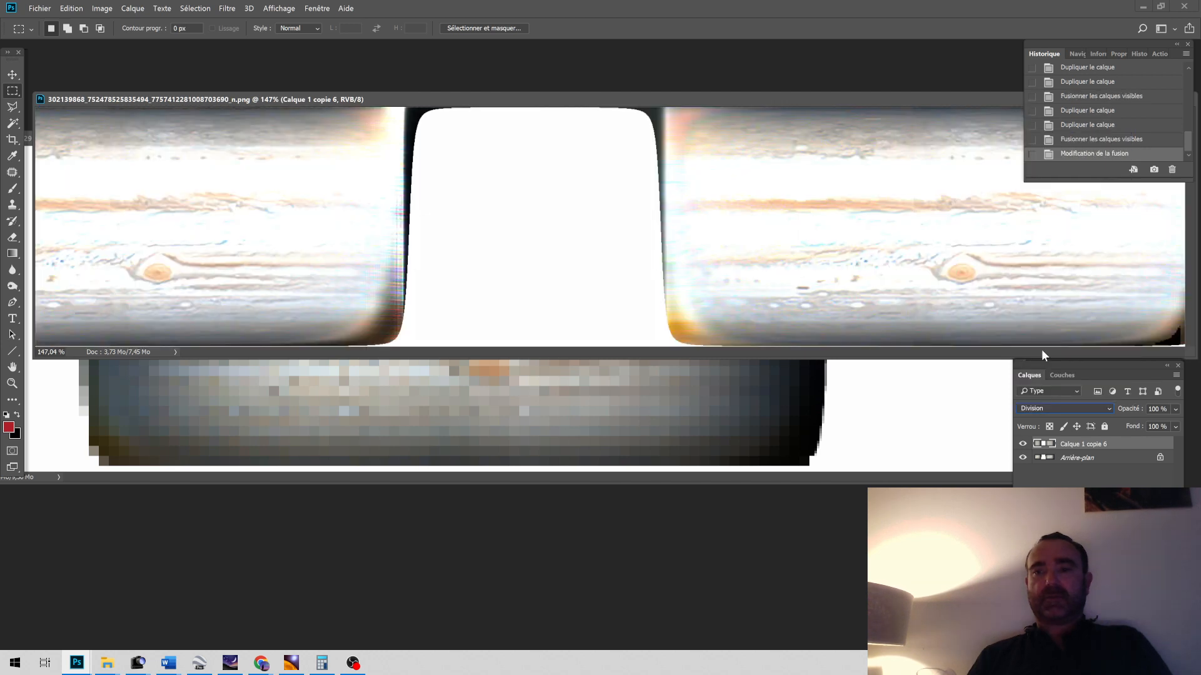
# Step: Darken the background layer with Levels by lowering the white output level to 165
pyautogui.click(1089, 461)
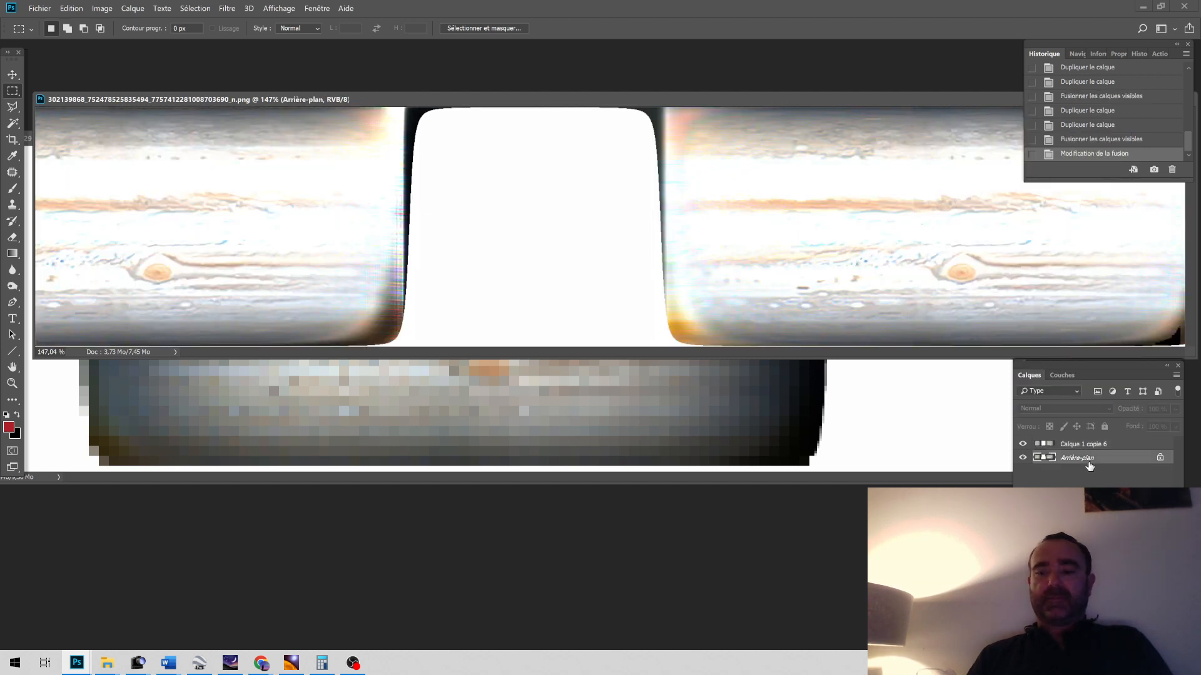
pyautogui.hotkey('ctrl', 'l')
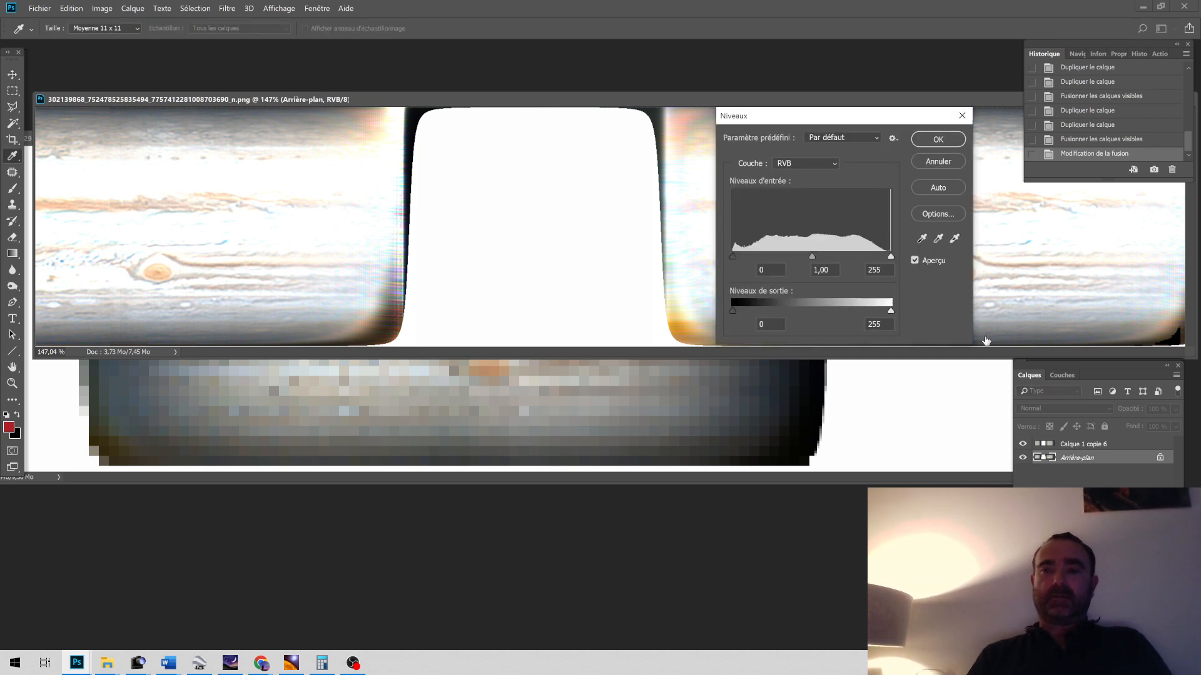
pyautogui.moveTo(888, 311); pyautogui.dragTo(853, 311)
pyautogui.moveTo(853, 311); pyautogui.dragTo(808, 308)
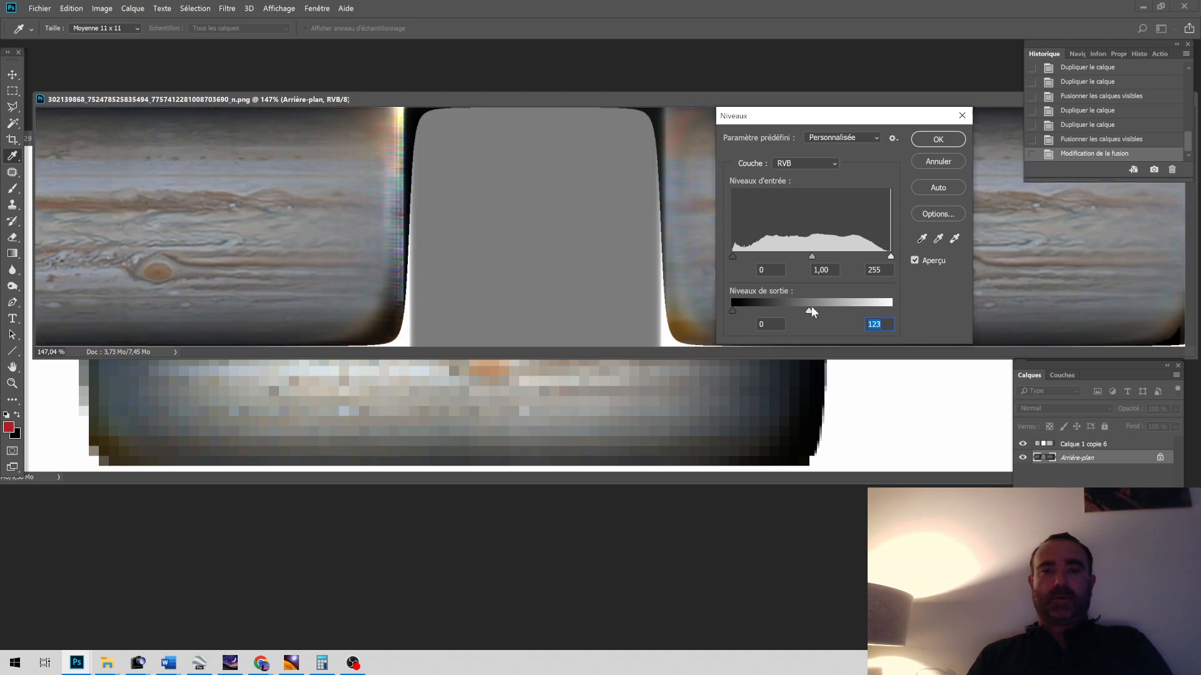
pyautogui.moveTo(809, 313); pyautogui.dragTo(834, 309)
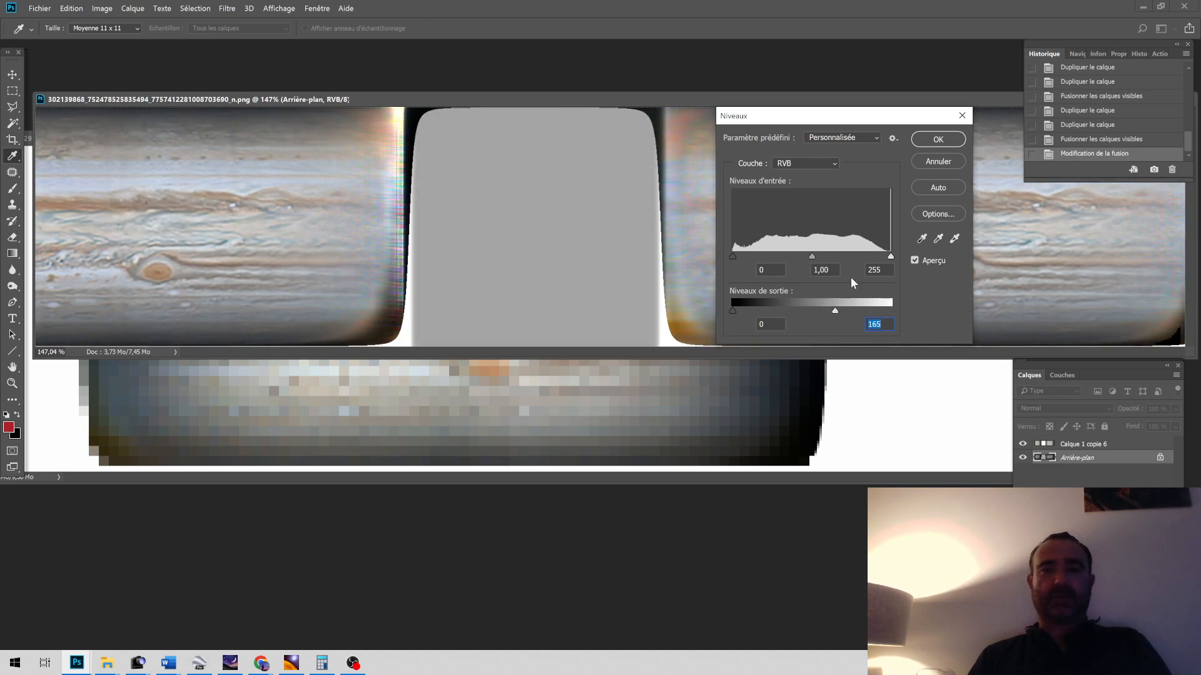
pyautogui.click(921, 138)
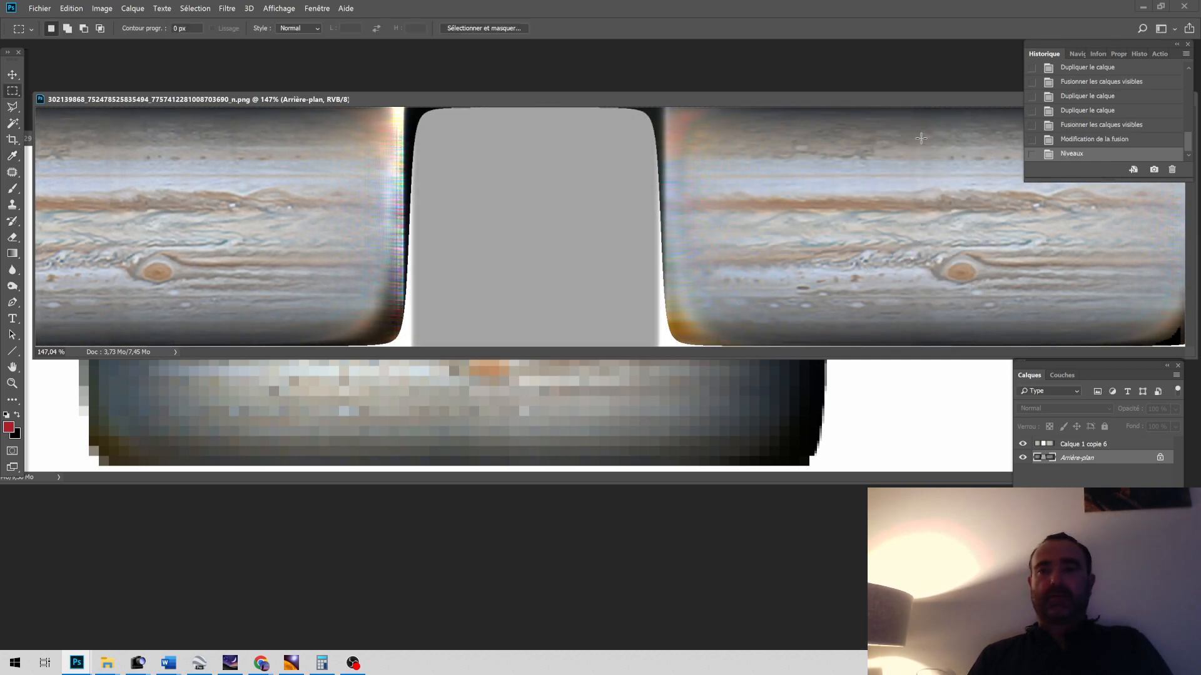
# Step: Crop the canvas width to about 1750 pixels around the centre, keeping the height at 521 pixels
pyautogui.click(103, 9)
pyautogui.click(152, 102)
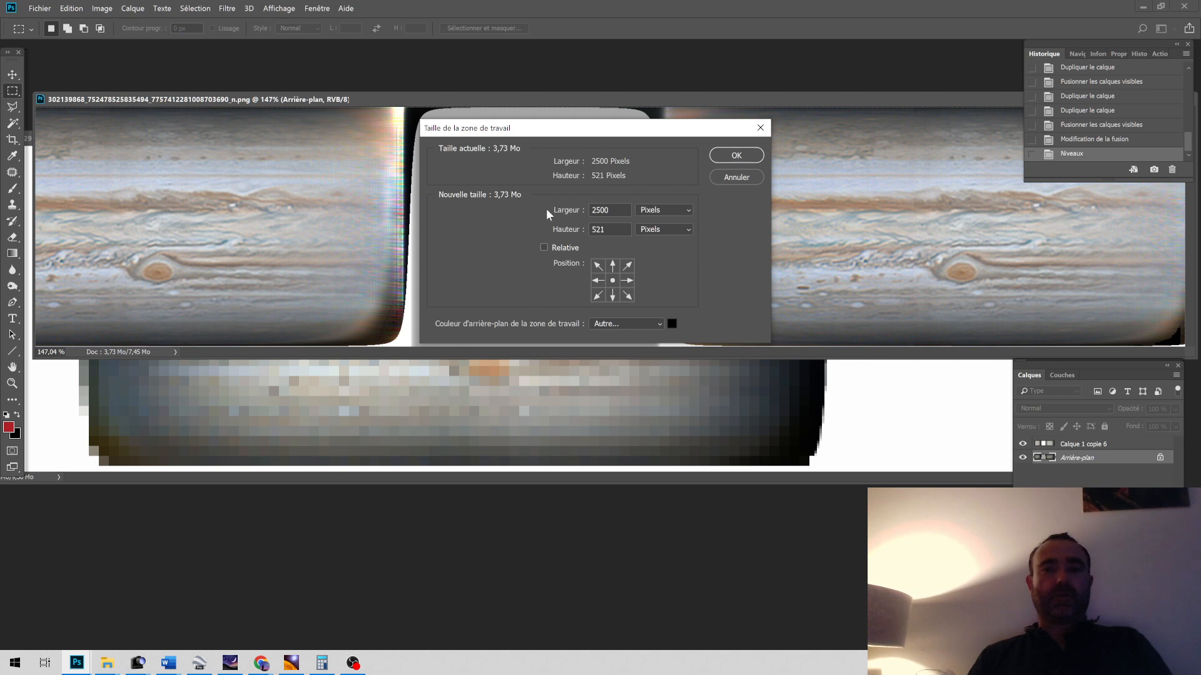
pyautogui.doubleClick(620, 210)
pyautogui.write('17')
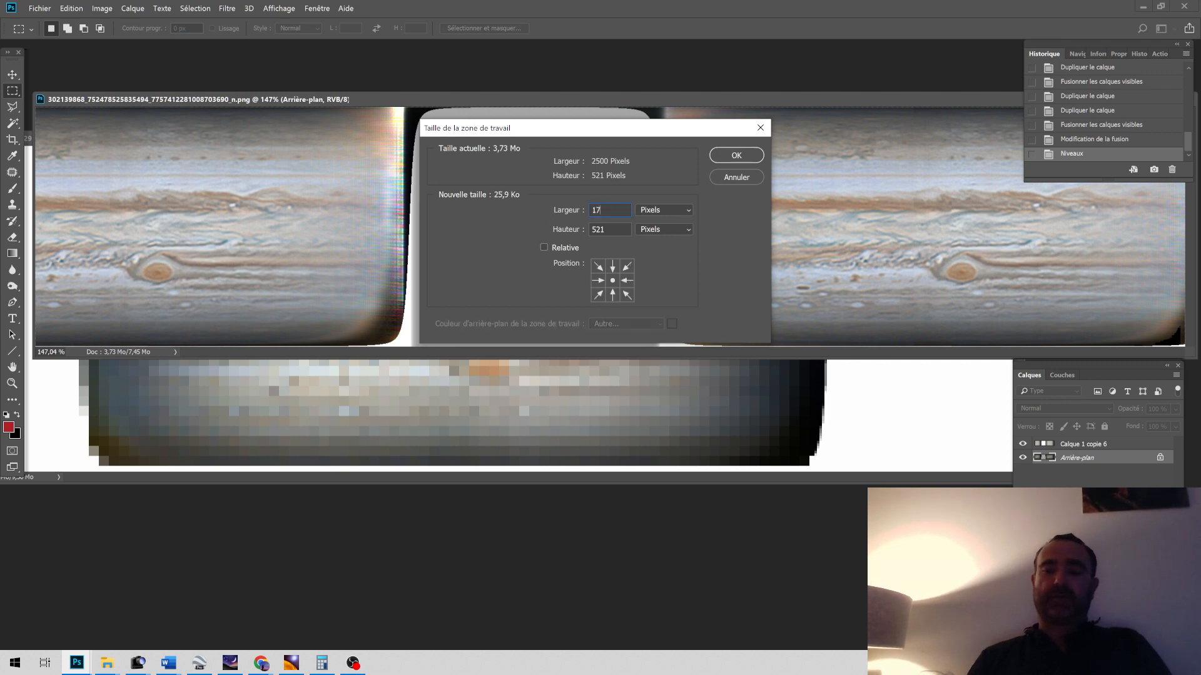
pyautogui.write('45')
pyautogui.press('Return')
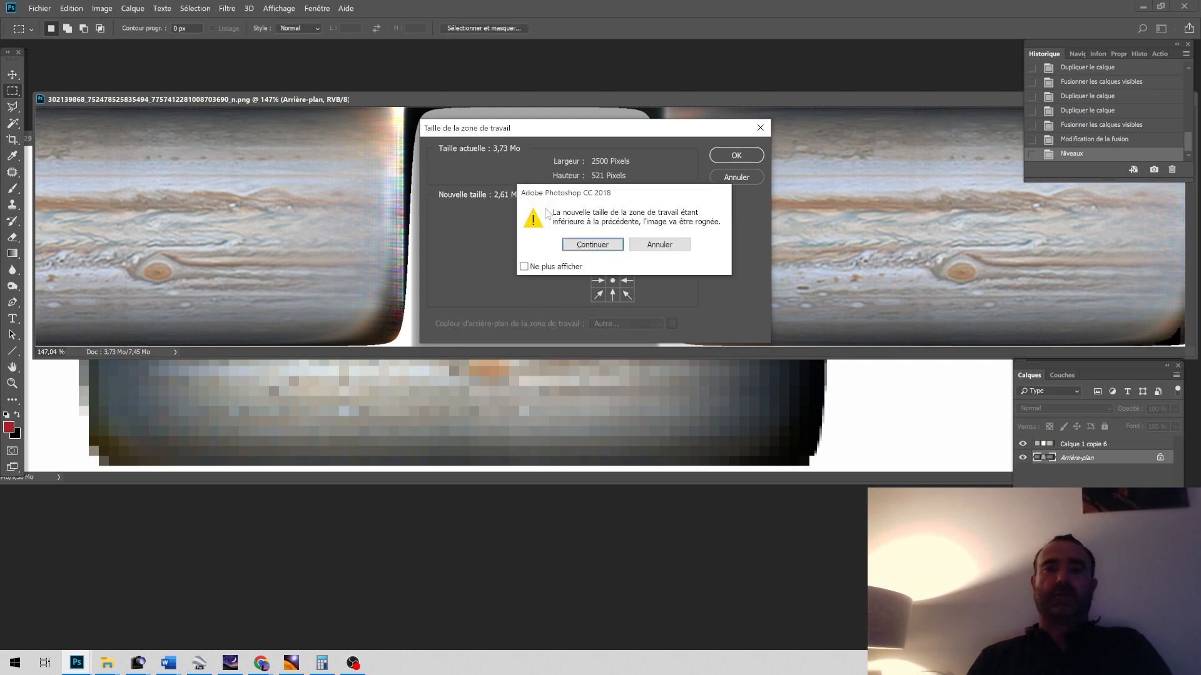
pyautogui.click(590, 243)
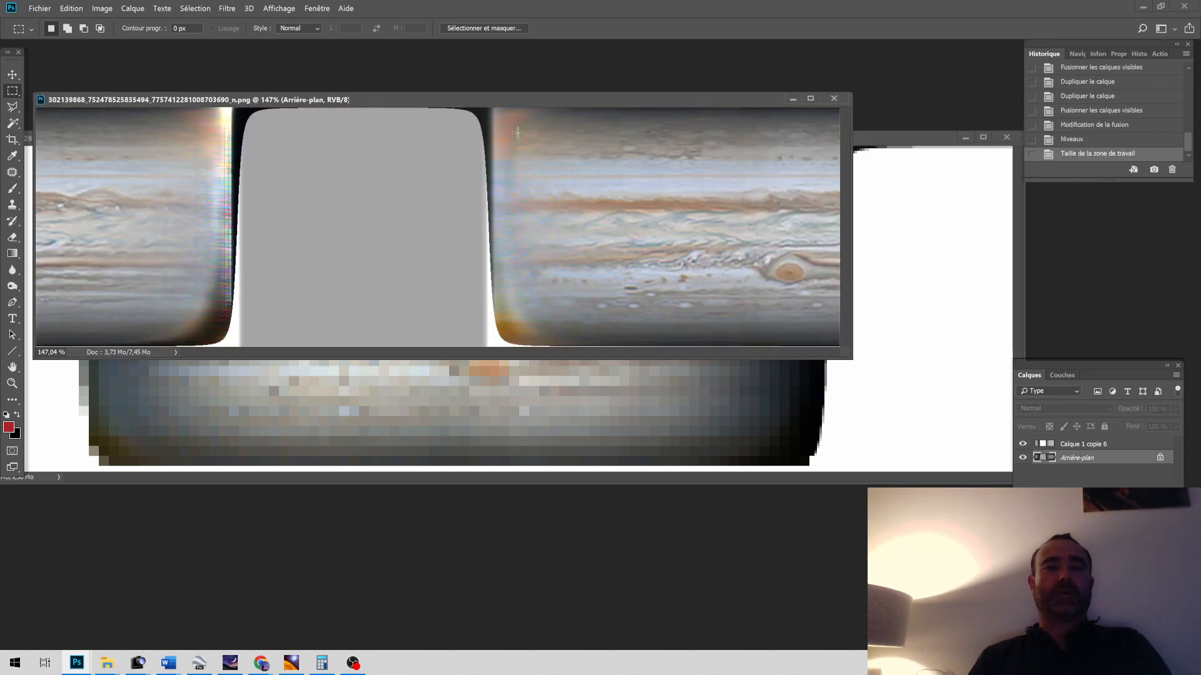
pyautogui.moveTo(459, 100); pyautogui.dragTo(515, 141)
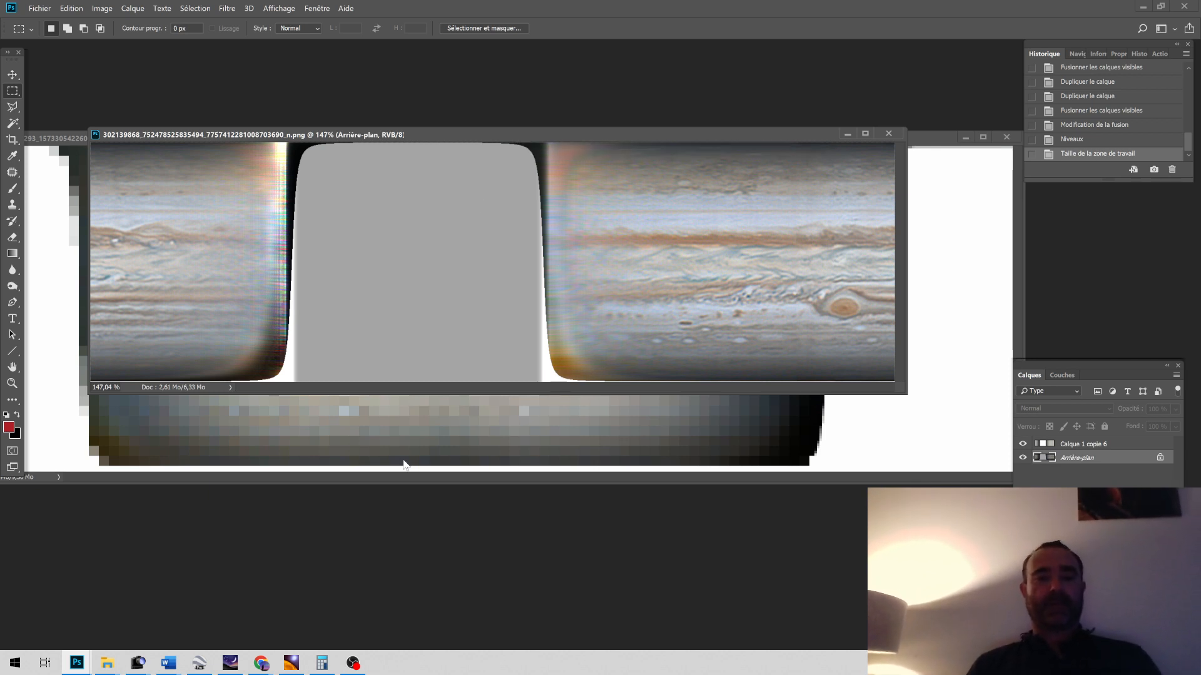
pyautogui.moveTo(354, 668)
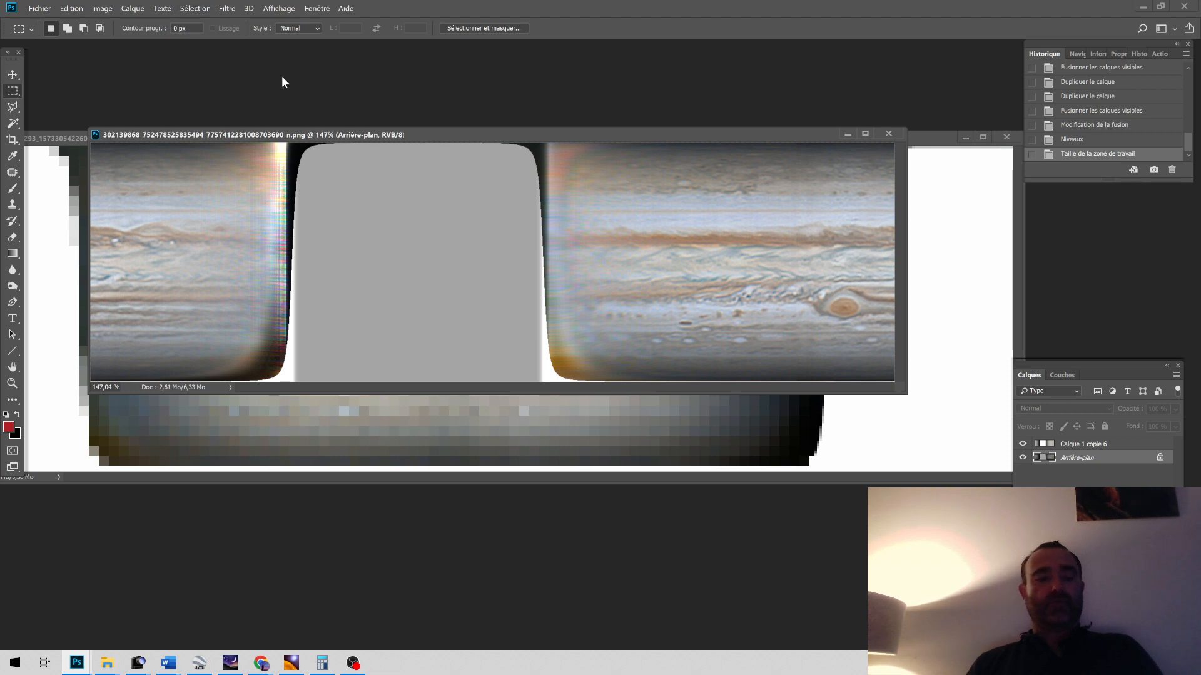
# Step: Merge the visible layers and warm the map with the Camera Raw filter, setting the temperature to +8
pyautogui.hotkey('ctrl', 'shift', 'e')
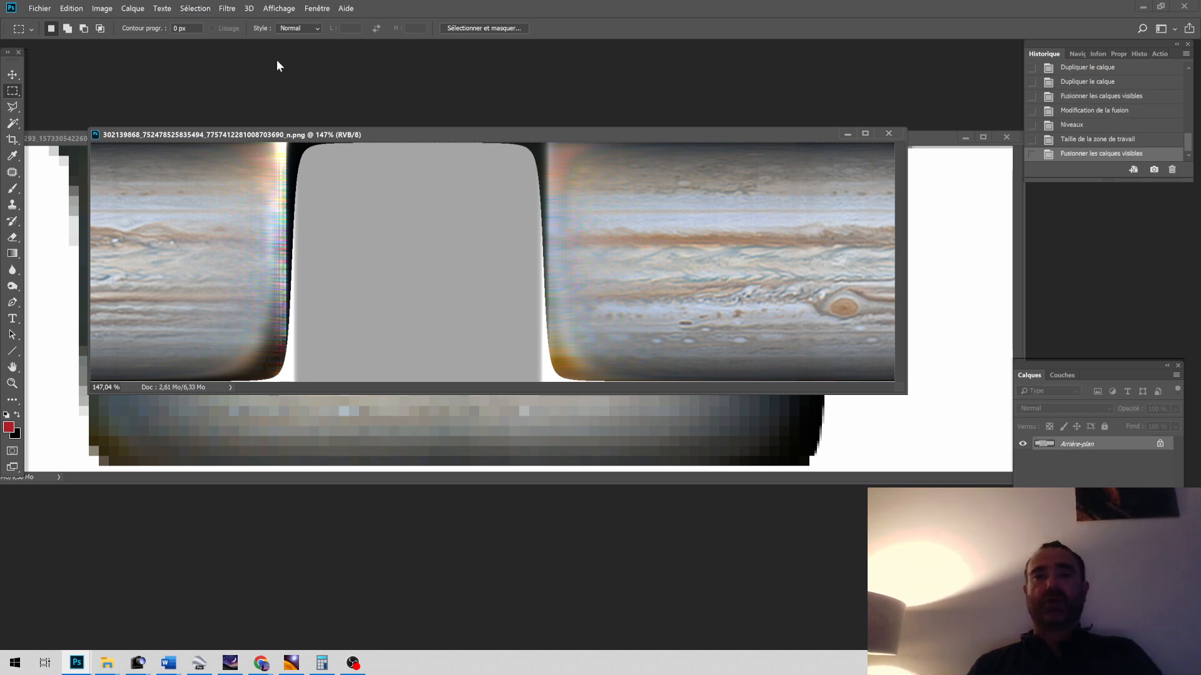
pyautogui.click(227, 8)
pyautogui.click(251, 70)
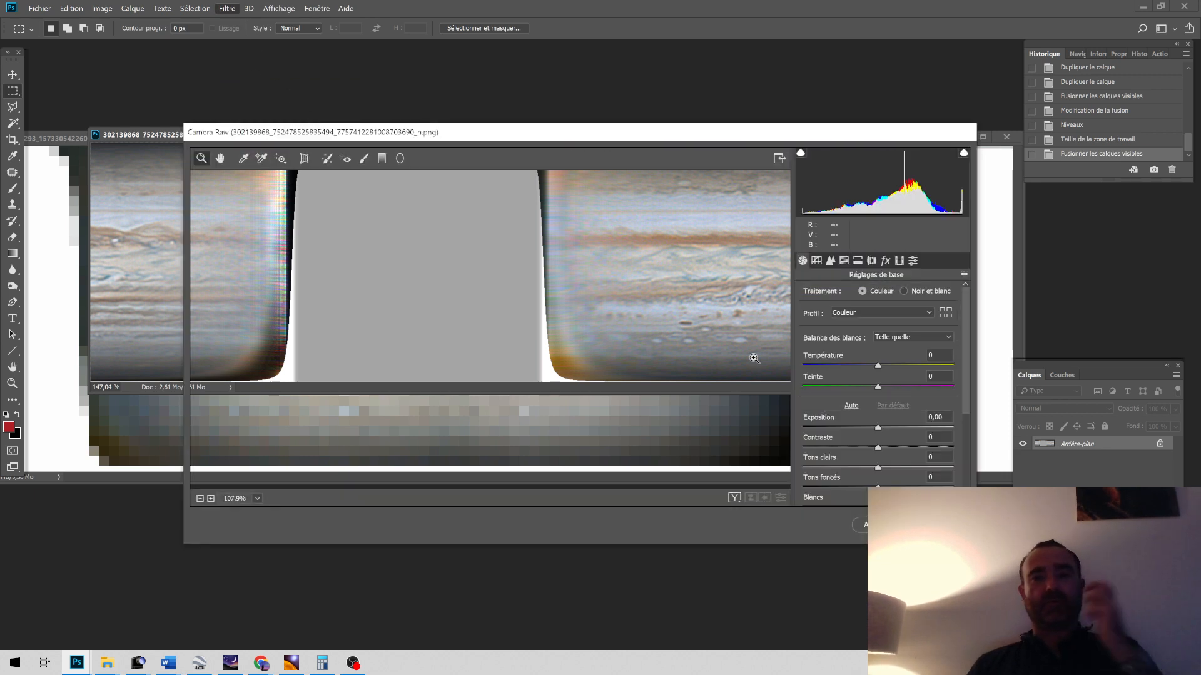
pyautogui.moveTo(882, 367); pyautogui.dragTo(885, 368)
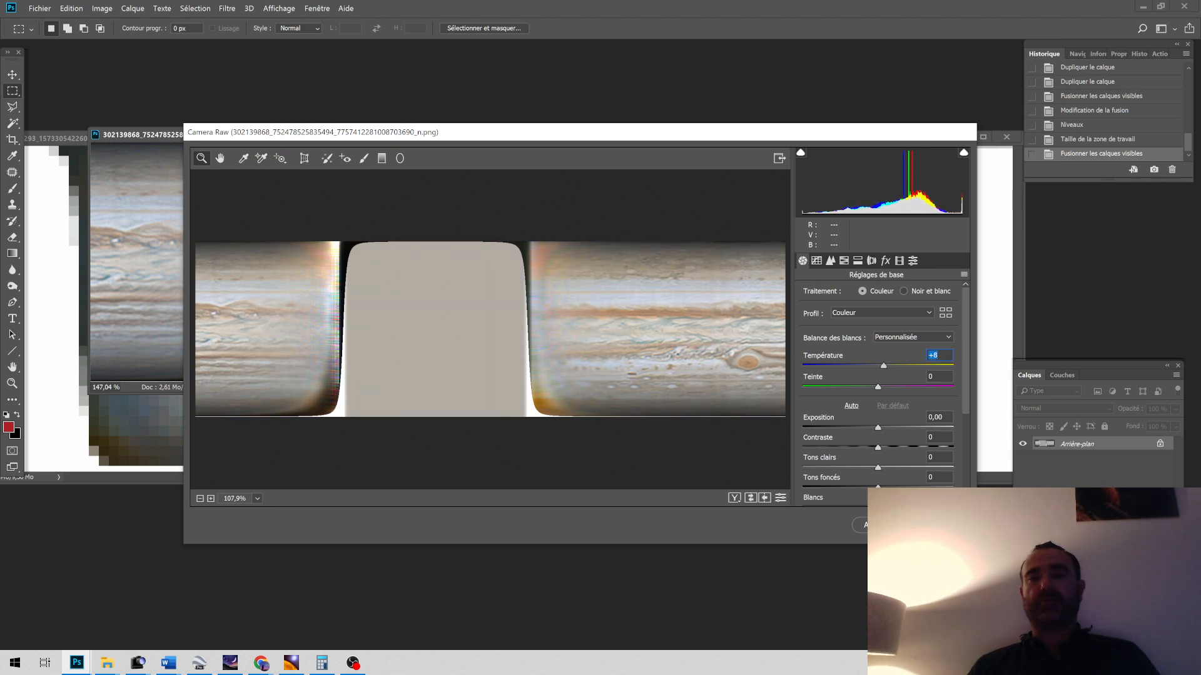
pyautogui.click(931, 525)
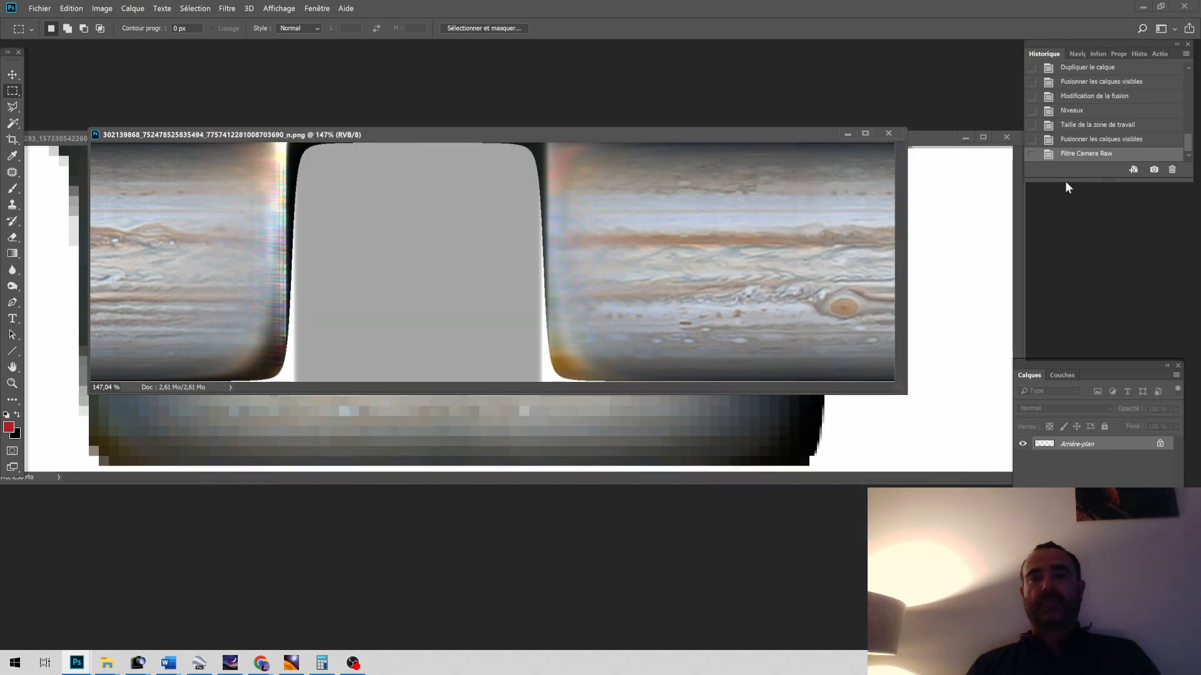
# Step: Compare the original opened map with the final Camera Raw result by switching between their history states
pyautogui.moveTo(1190, 150); pyautogui.dragTo(1188, 76)
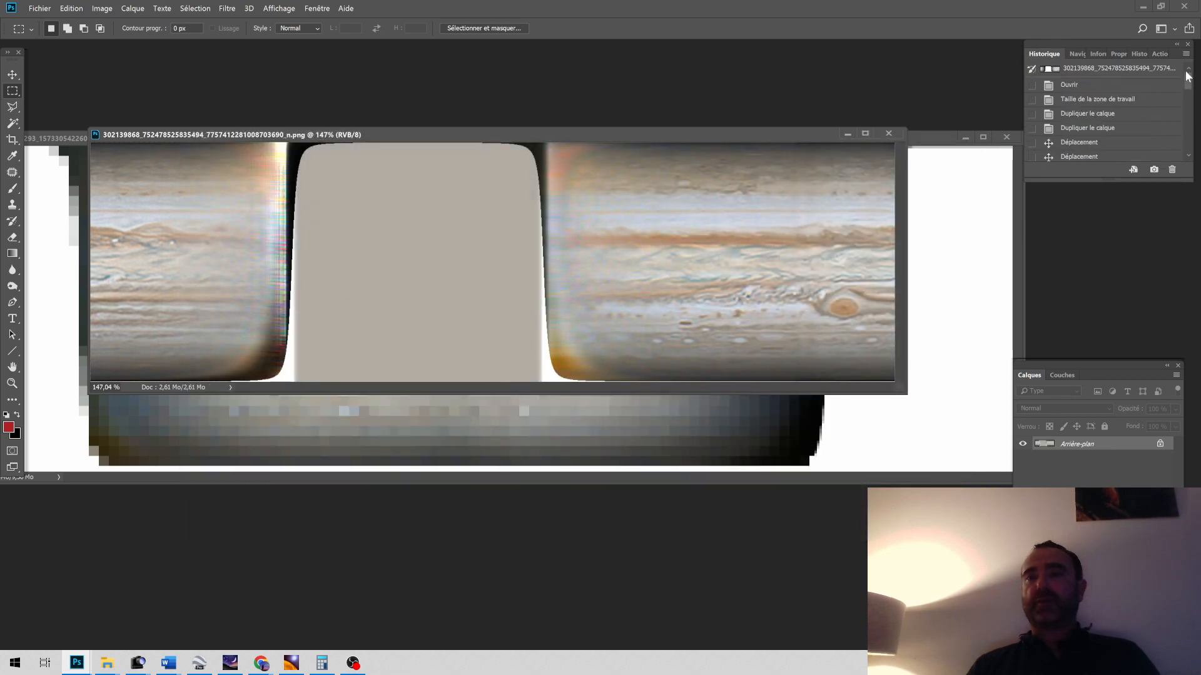
pyautogui.click(1149, 70)
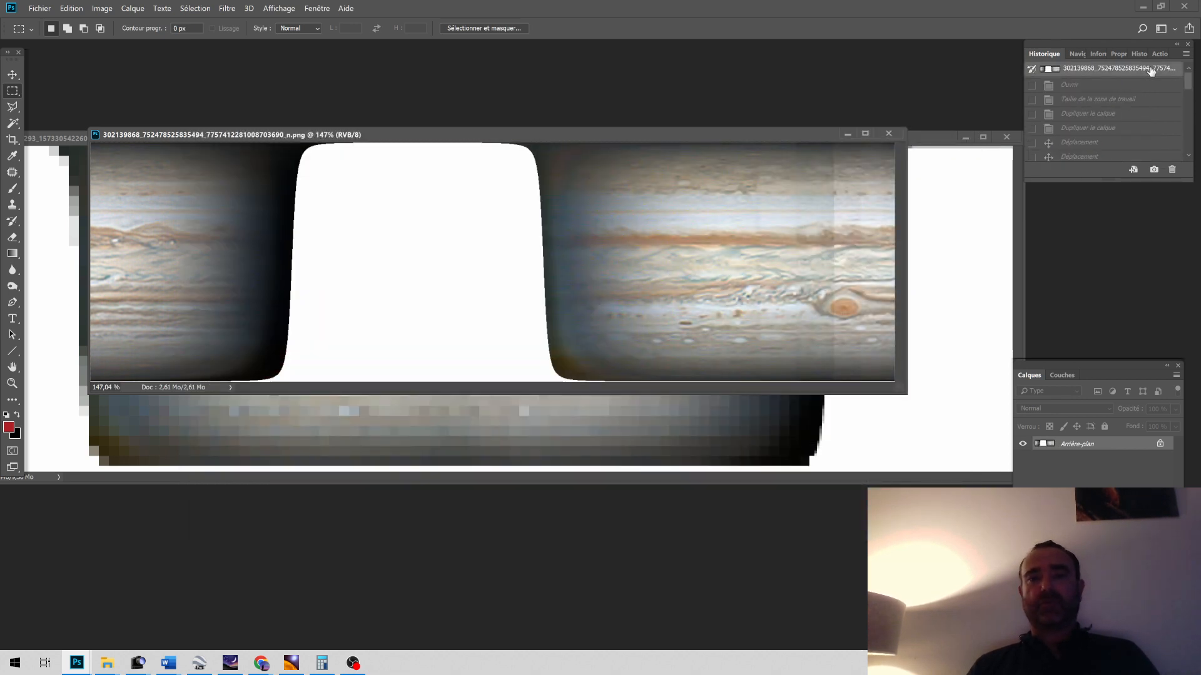
pyautogui.moveTo(1188, 80); pyautogui.dragTo(1189, 156)
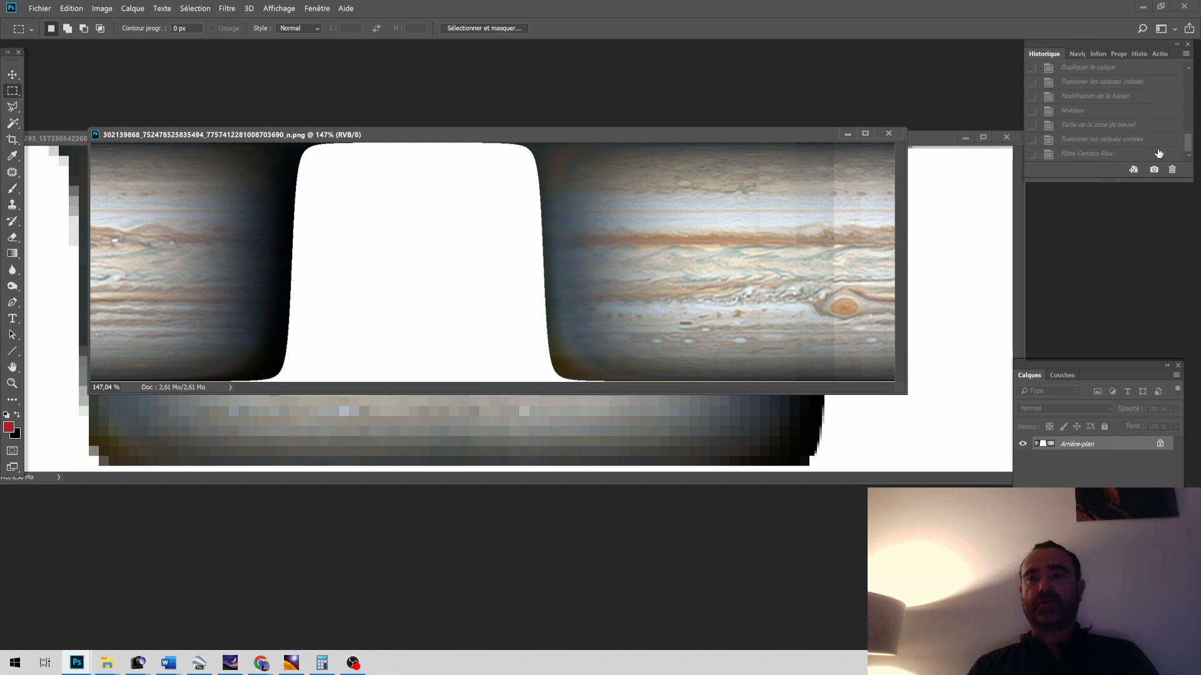
pyautogui.click(1157, 154)
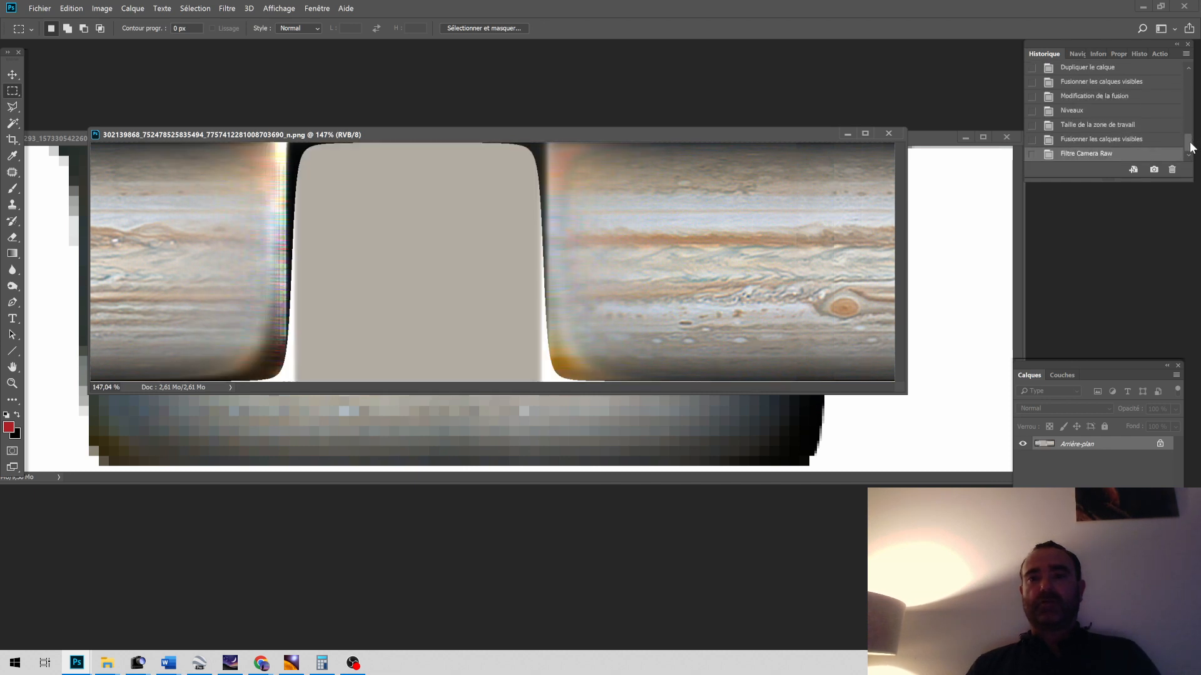
pyautogui.moveTo(1190, 144)
pyautogui.mouseDown()
pyautogui.moveTo(1186, 68)
pyautogui.moveTo(1188, 150)
pyautogui.mouseUp()
pyautogui.click(1163, 74)
pyautogui.click(1159, 154)
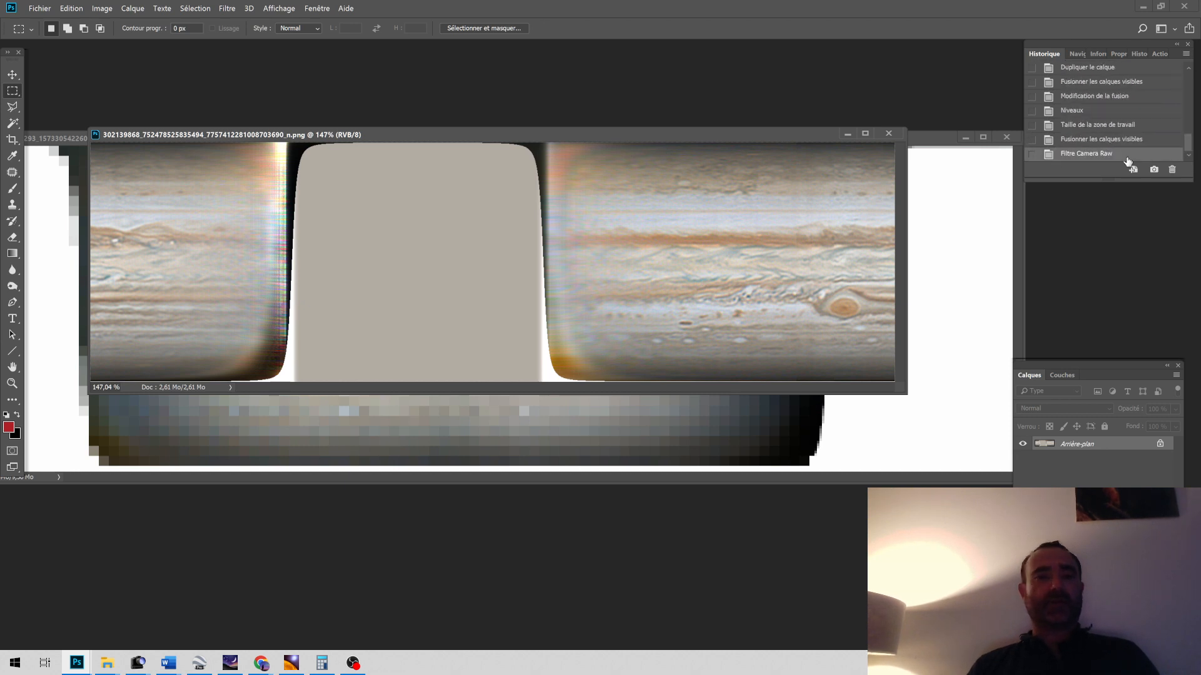
pyautogui.click(353, 663)
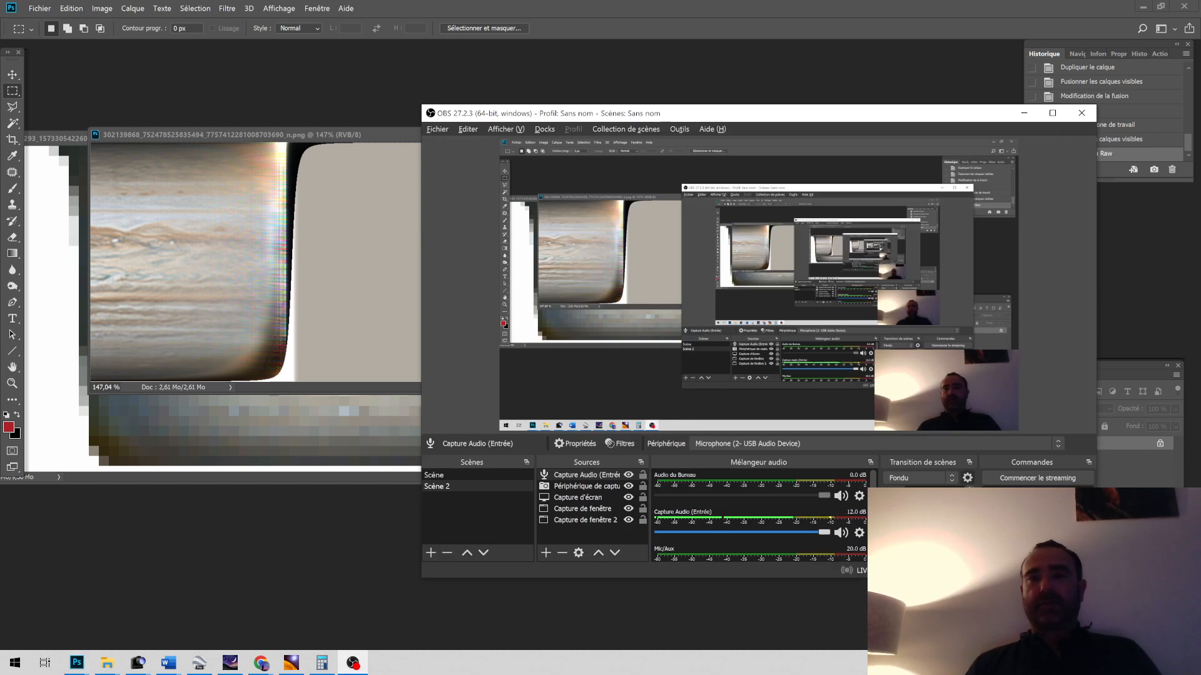